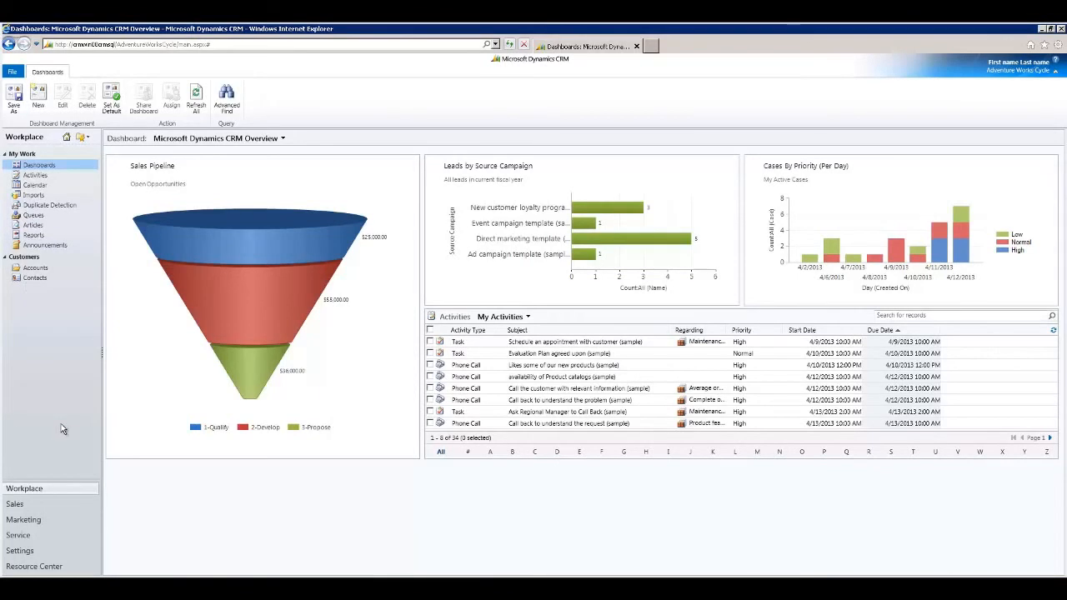
- Set the prefix of the default AdventureWorksCycle publisher to awc, then save and close the publisher record
left_click(21, 552)
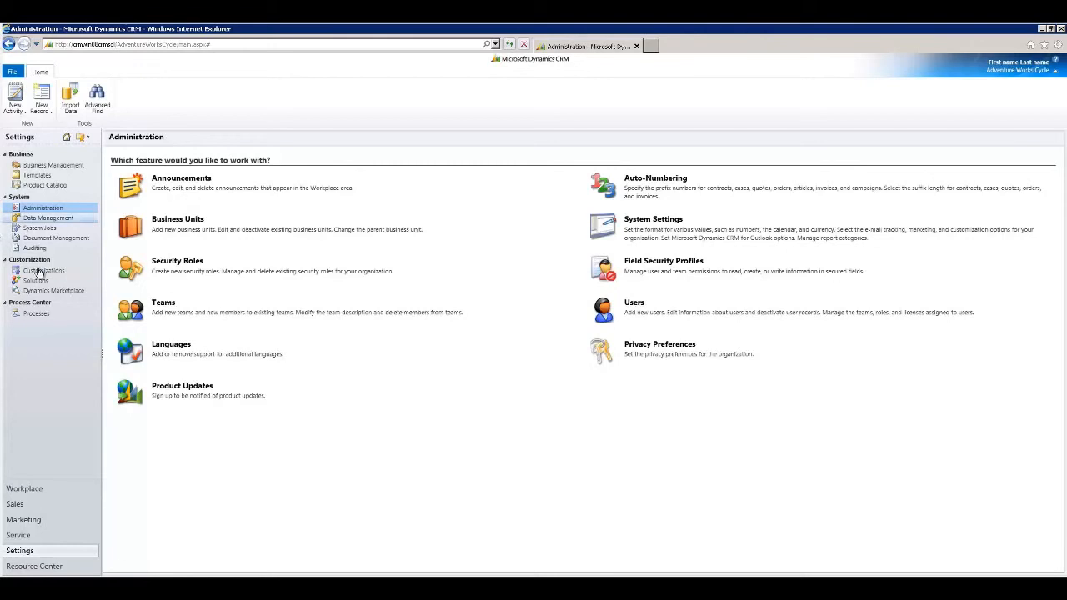
left_click(40, 272)
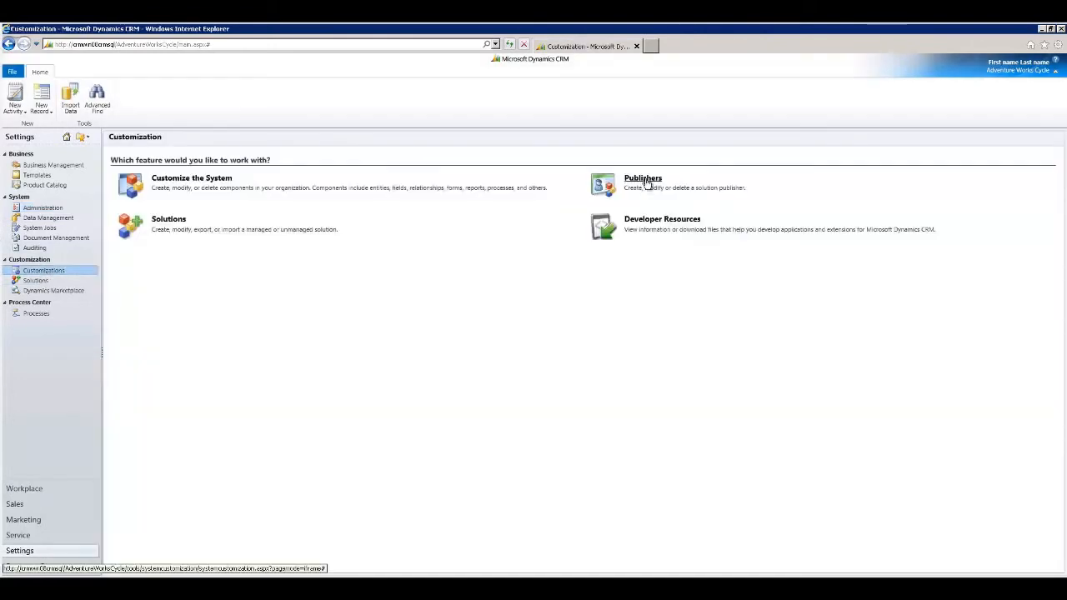
left_click(647, 180)
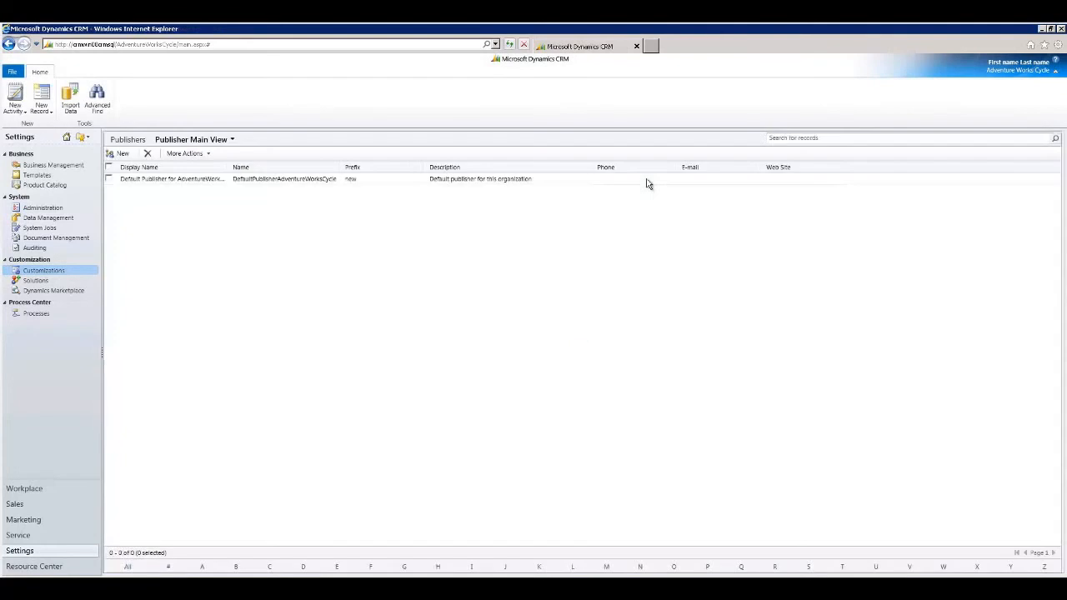
double_click(376, 180)
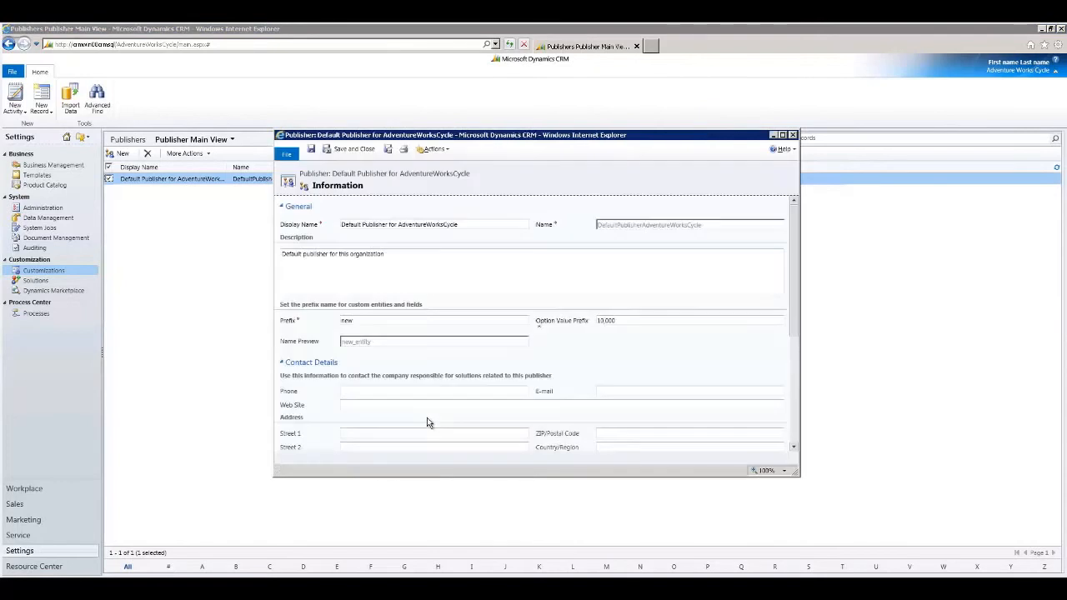
left_click_drag(356, 404, 338, 409)
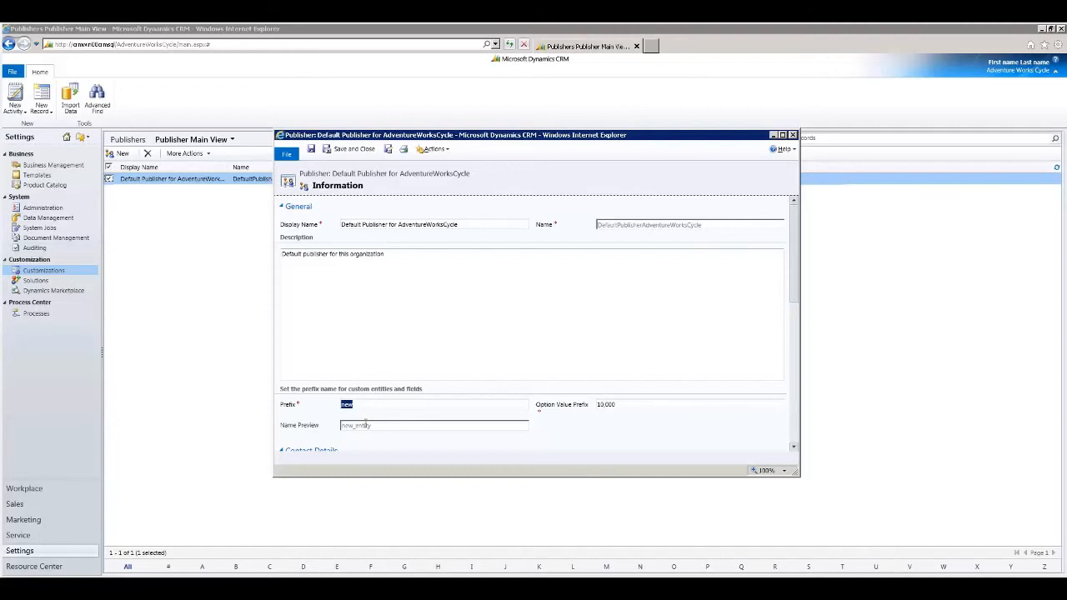
type("AWC")
key("Tab")
left_click(349, 150)
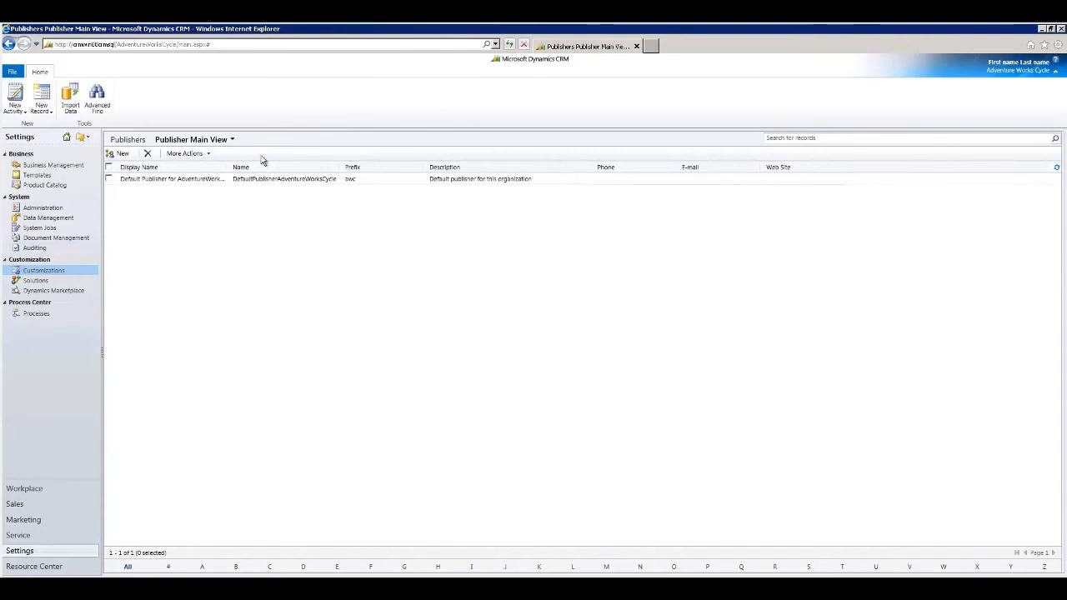
- Create and save a custom entity in the default solution named Property, plural Properties, displayed in the Sales area
left_click(54, 272)
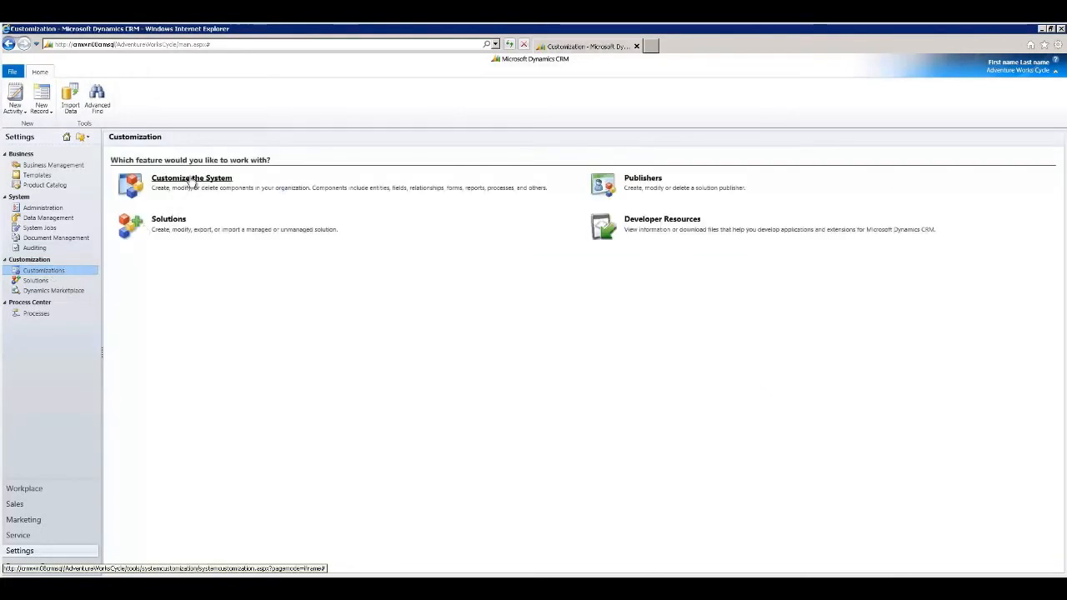
left_click(190, 182)
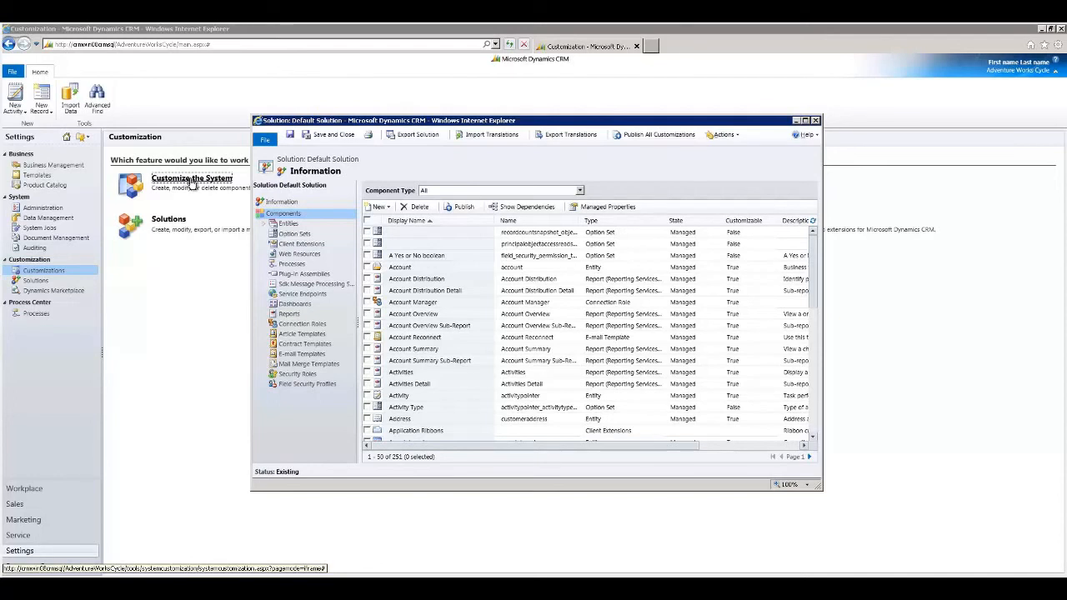
left_click(289, 225)
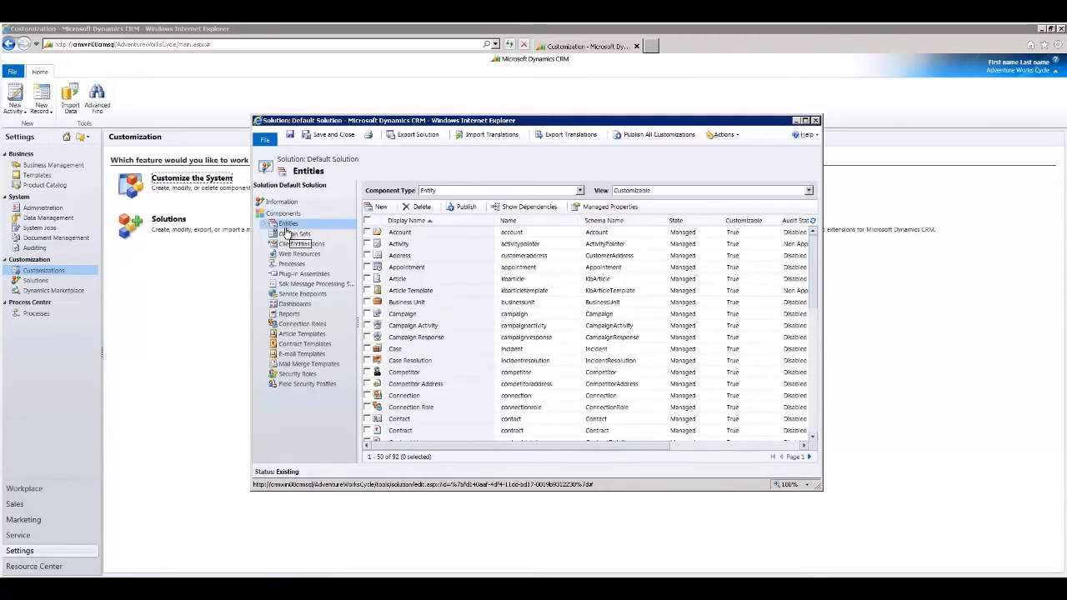
left_click(265, 226)
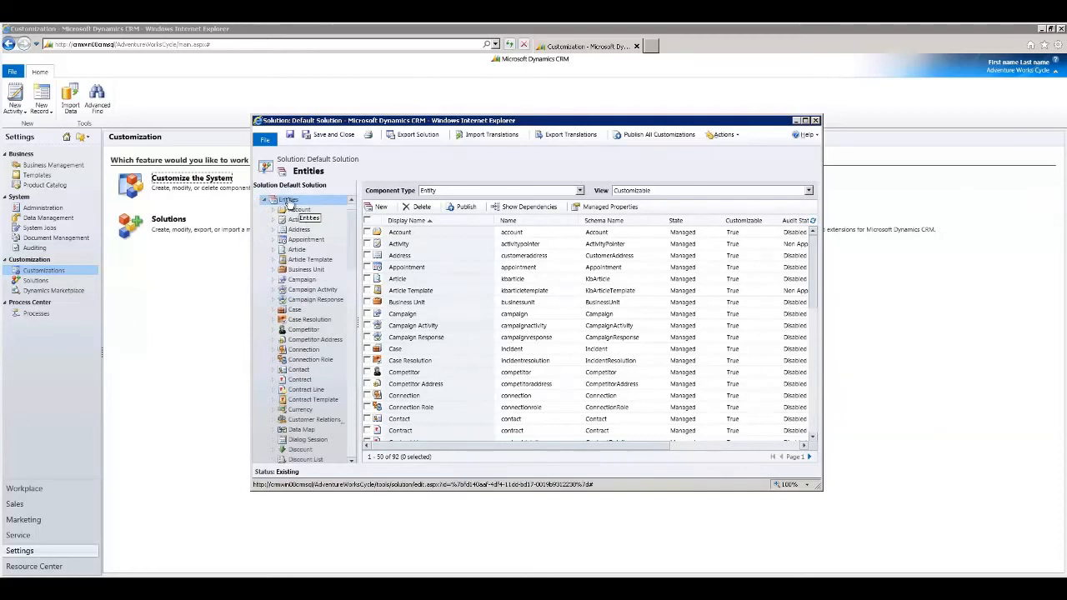
left_click(382, 207)
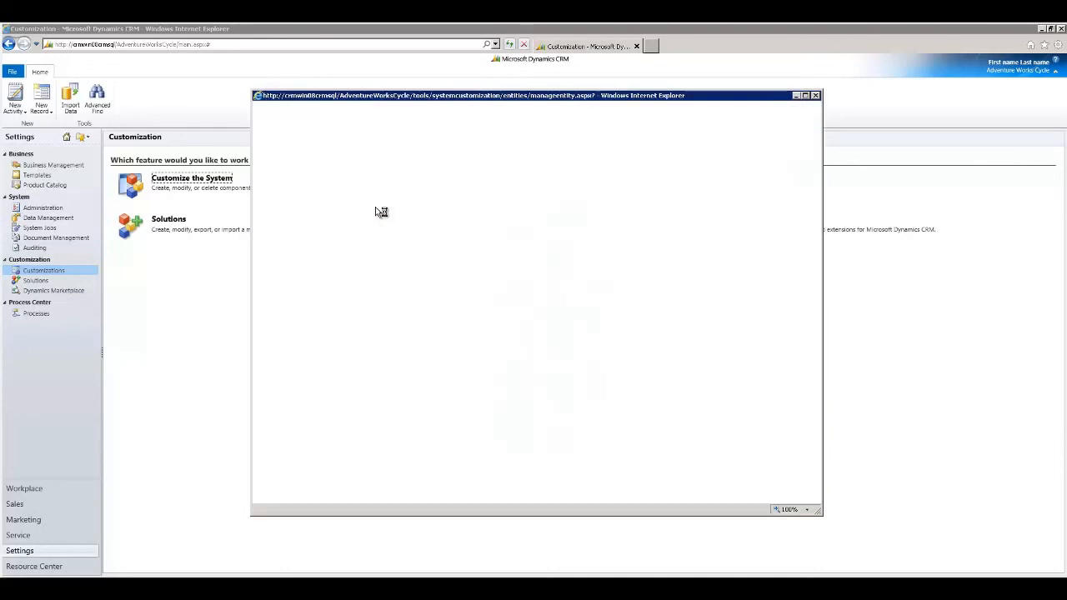
type("Prop")
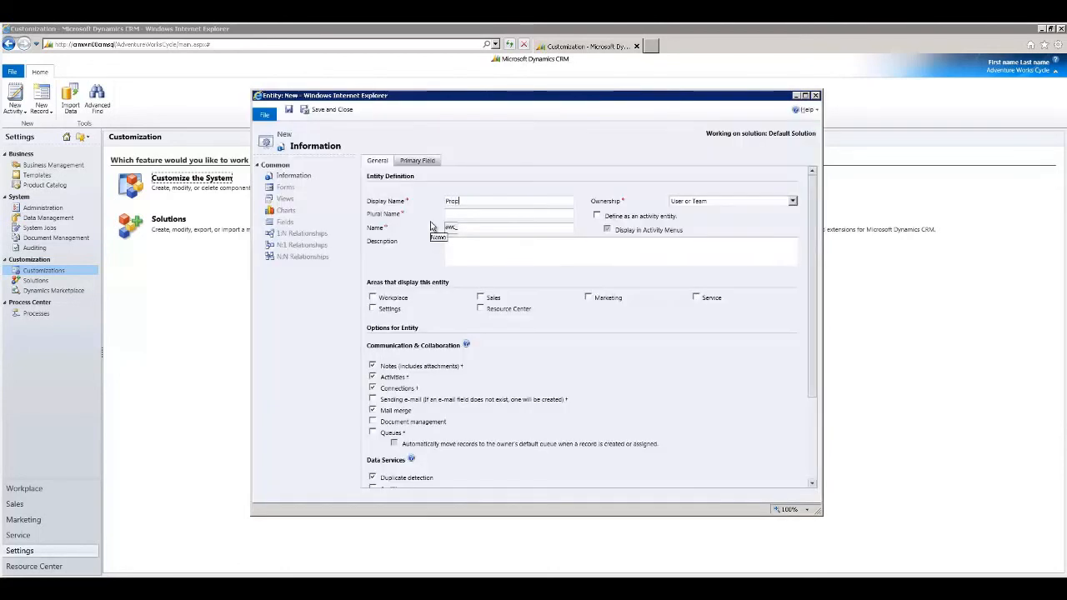
type("ertyProperties")
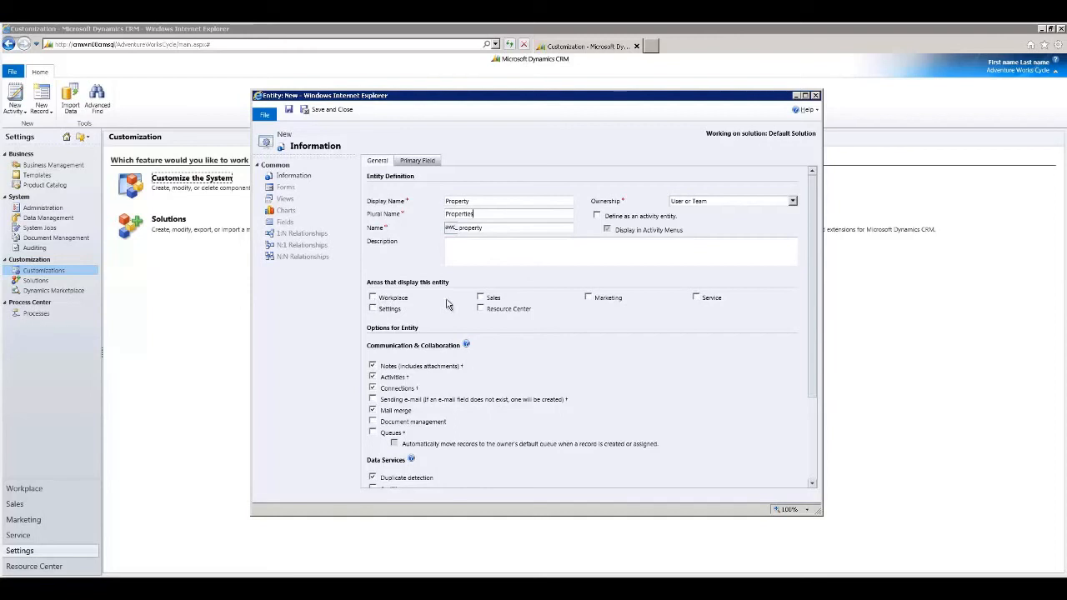
left_click(480, 298)
left_click(288, 110)
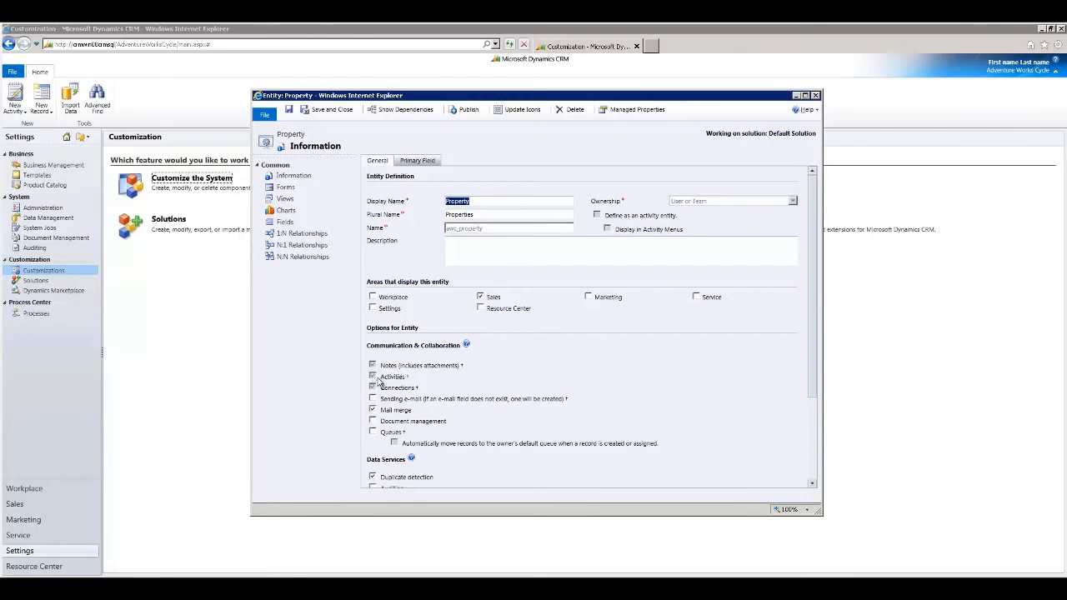
- Add a Single Line of Text field named Address to the Property entity and save it, continuing with a new field
left_click(372, 366)
scroll(391, 427, "down", 3)
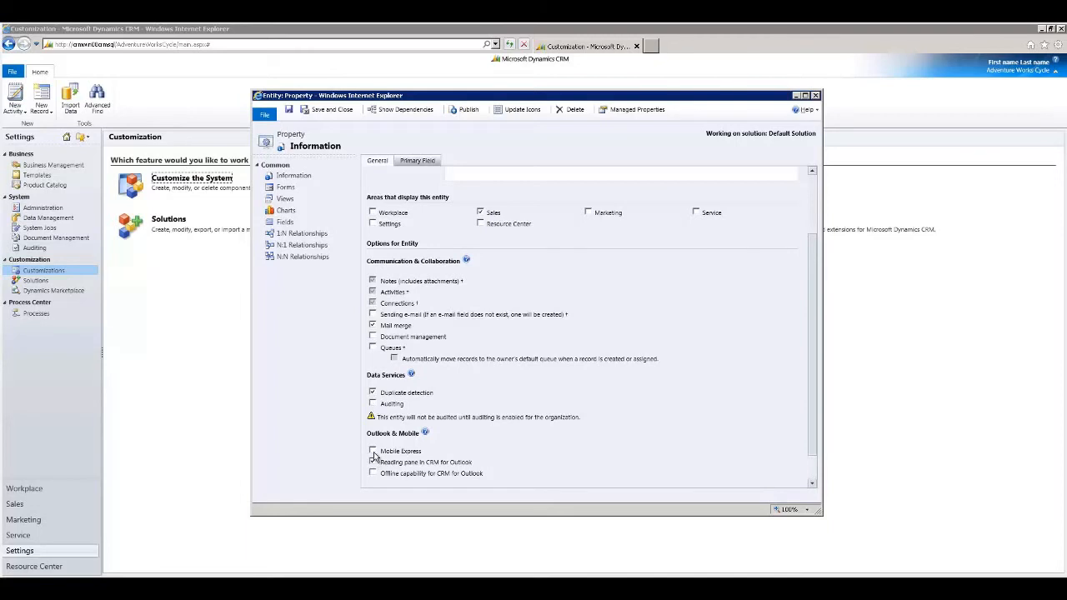
left_click(288, 224)
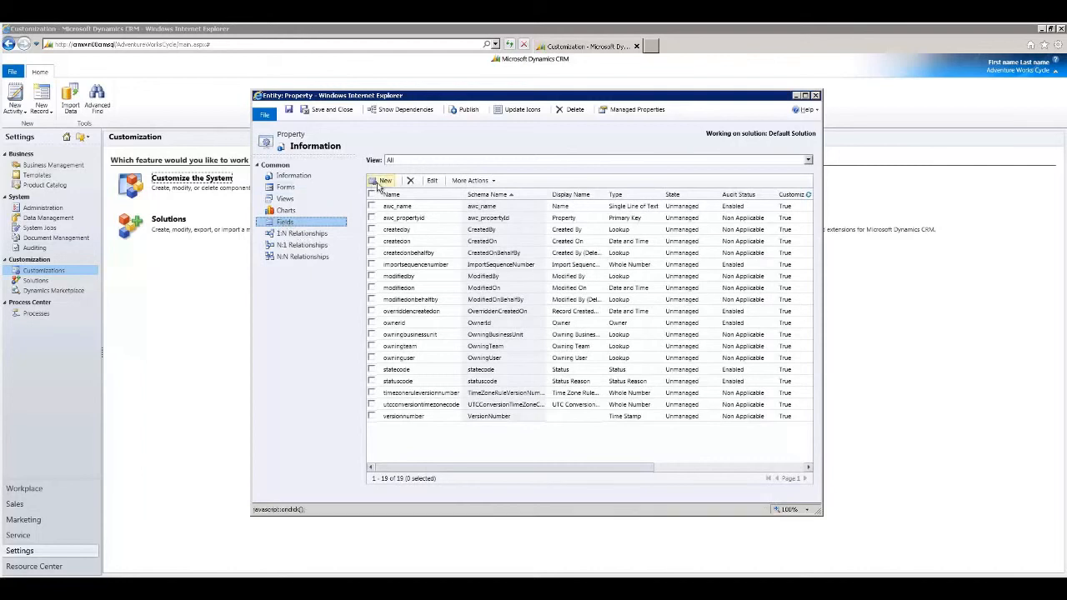
left_click(383, 182)
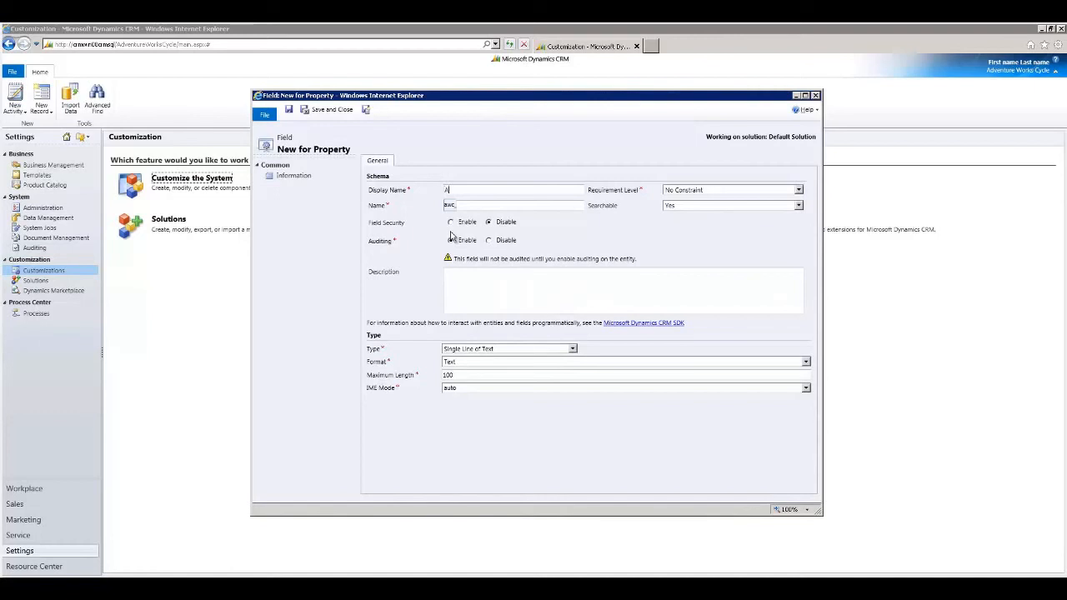
key("Tab")
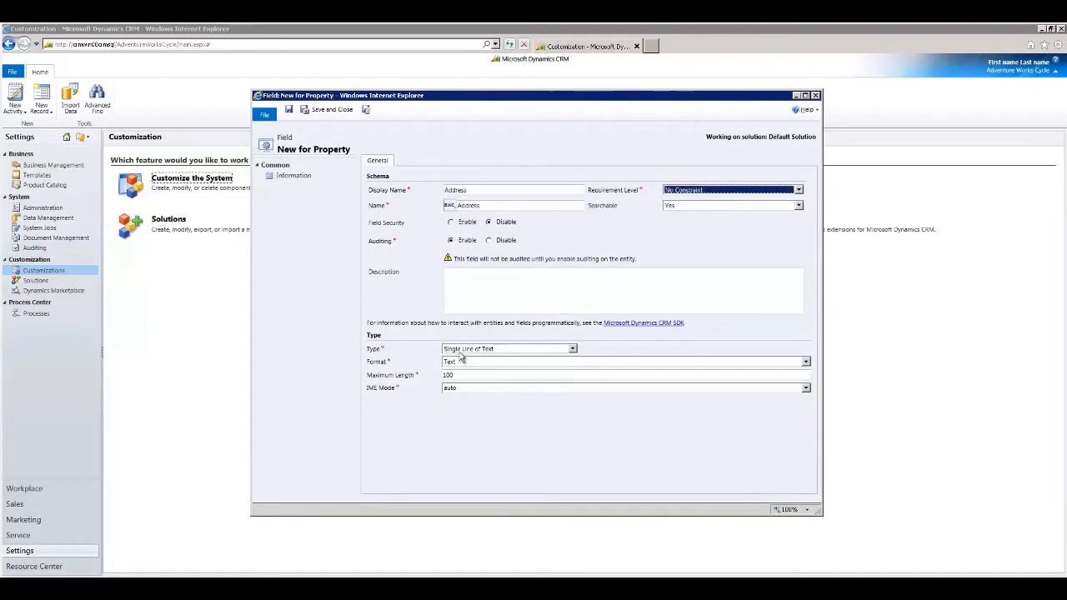
left_click(366, 110)
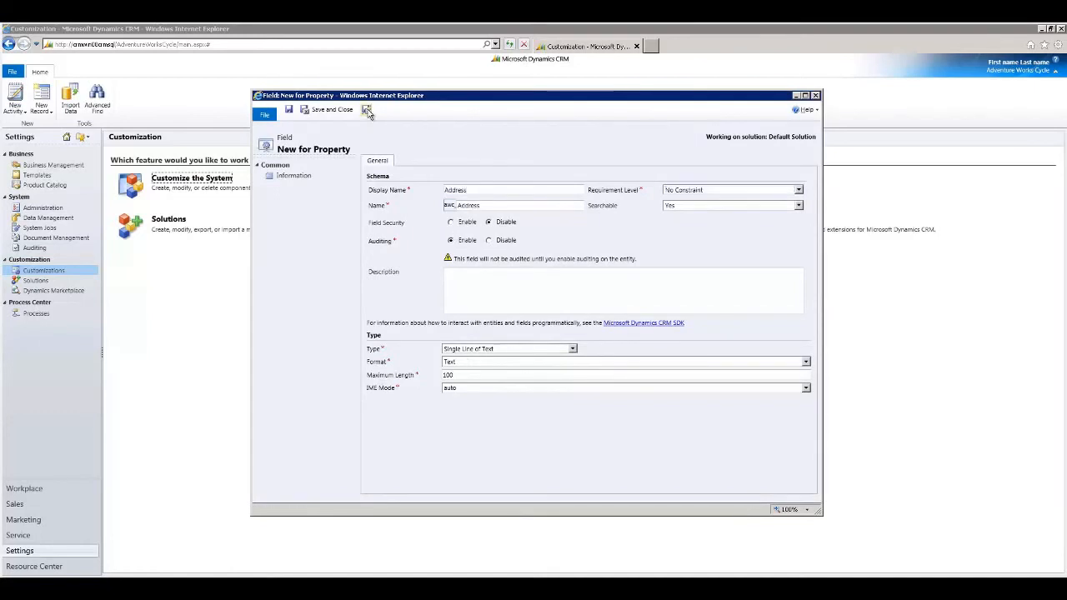
- Name the new field State, set its type to Option Set, and enable using an existing option set
type("State")
key("Tab")
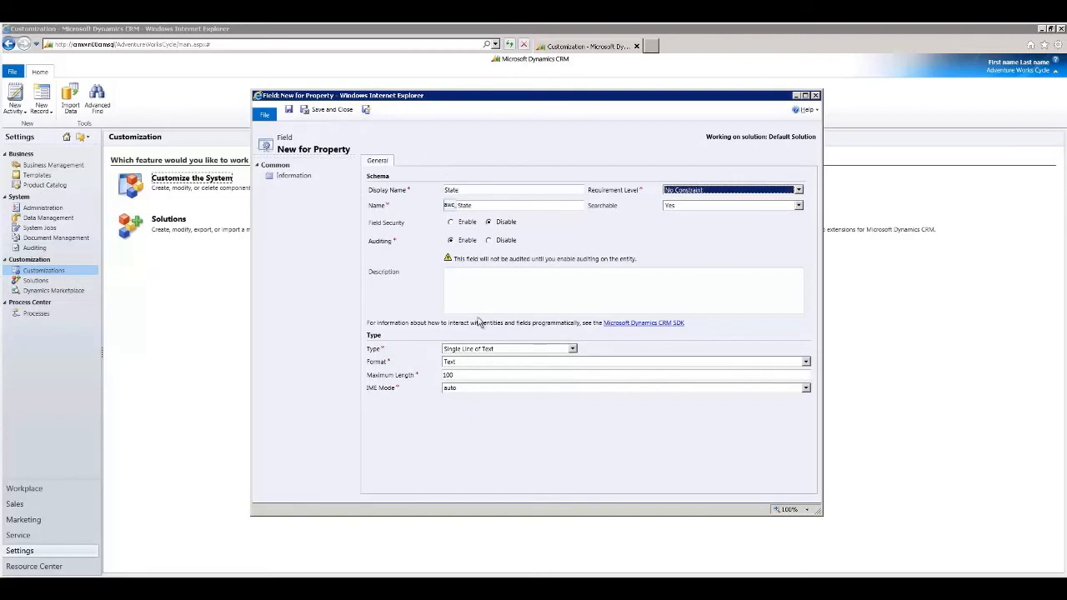
left_click(567, 349)
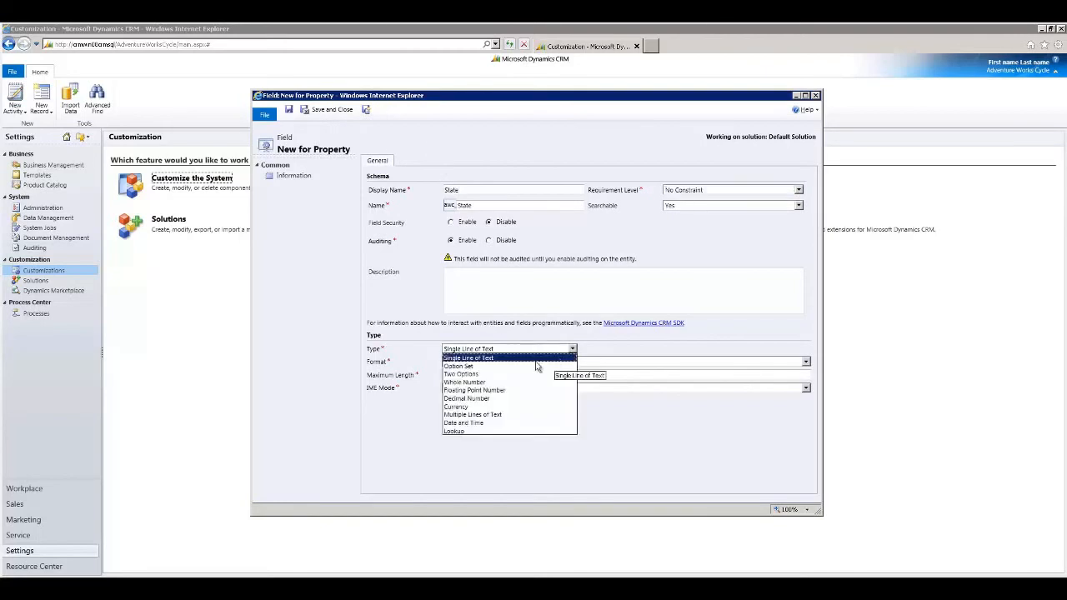
left_click(487, 367)
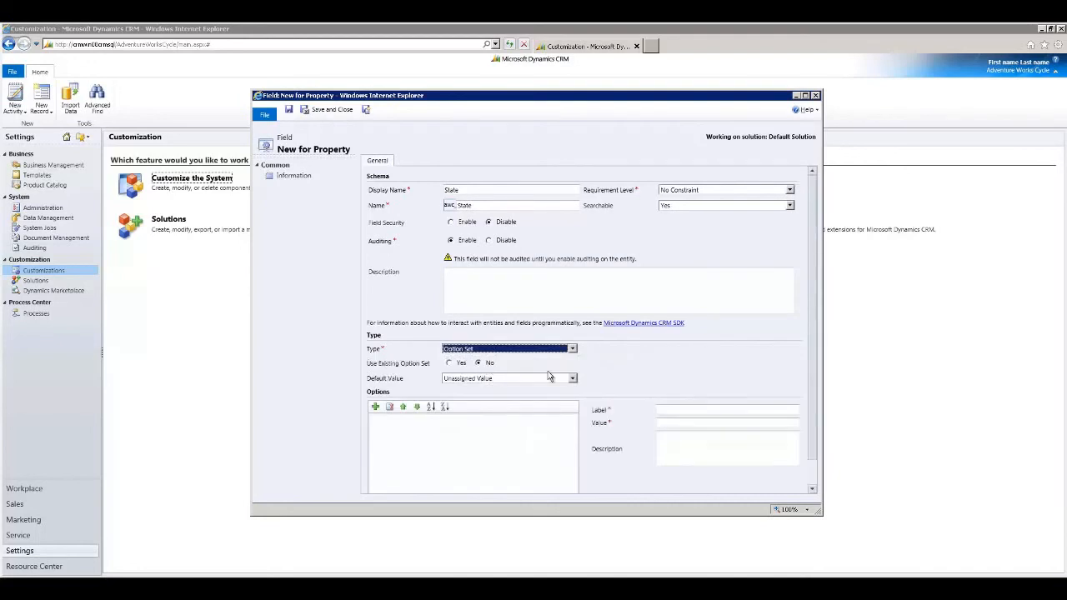
left_click(399, 445)
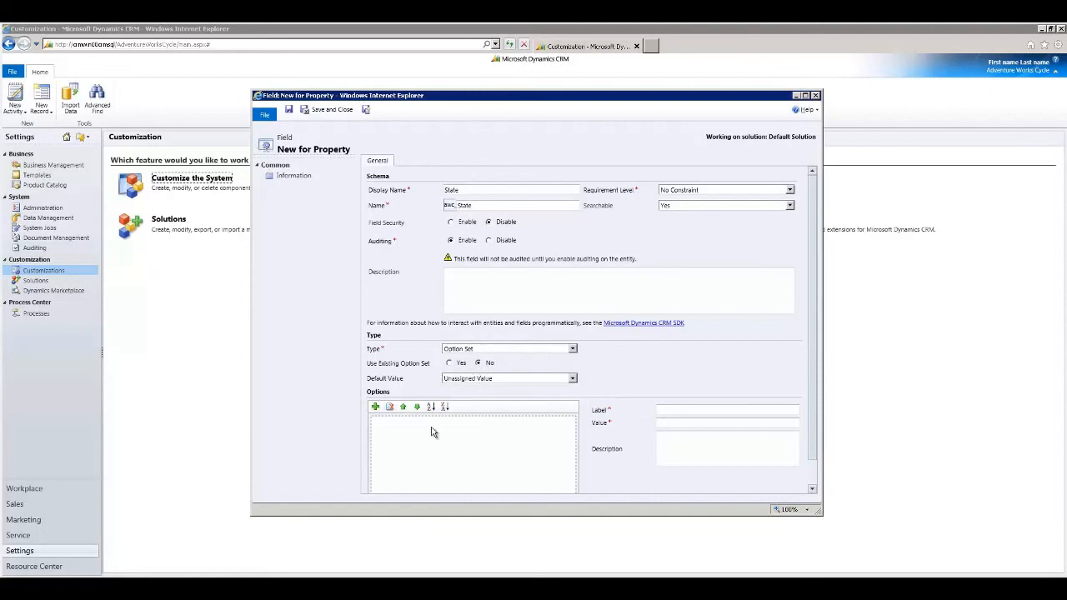
left_click(449, 363)
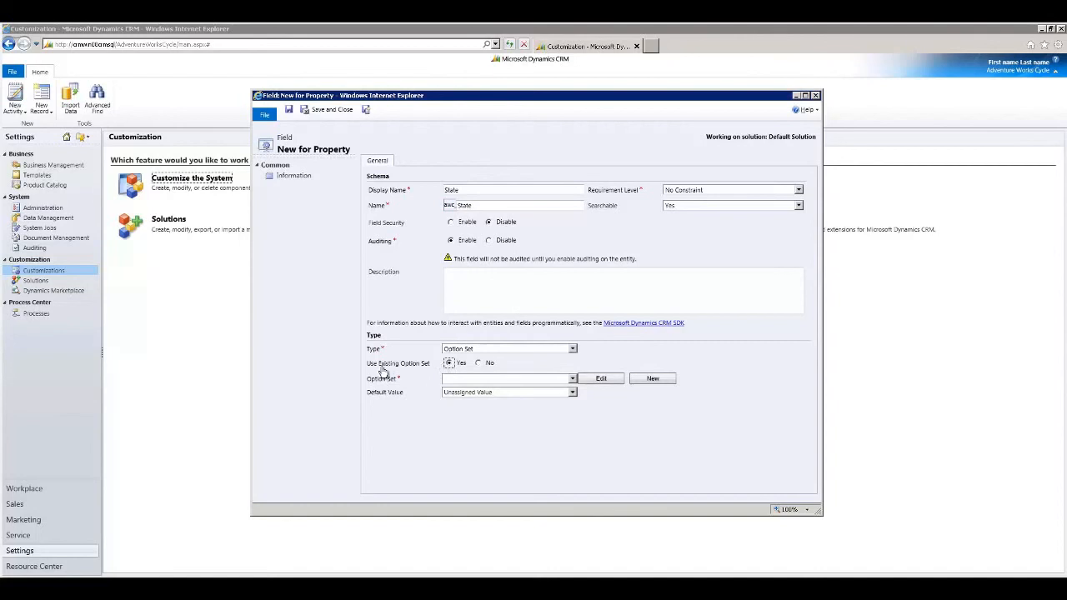
left_click(574, 379)
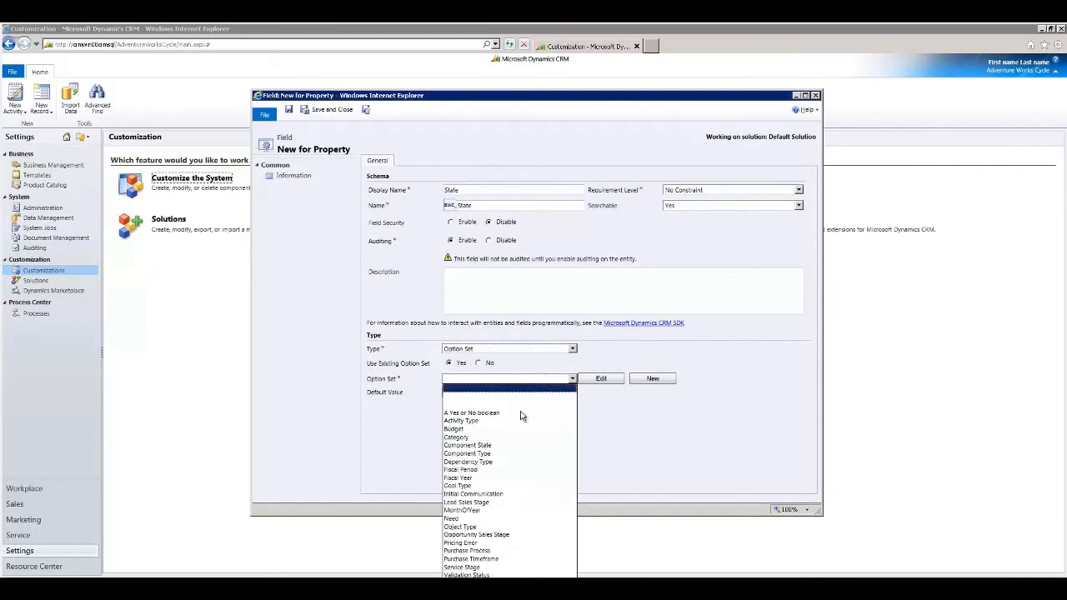
left_click(610, 364)
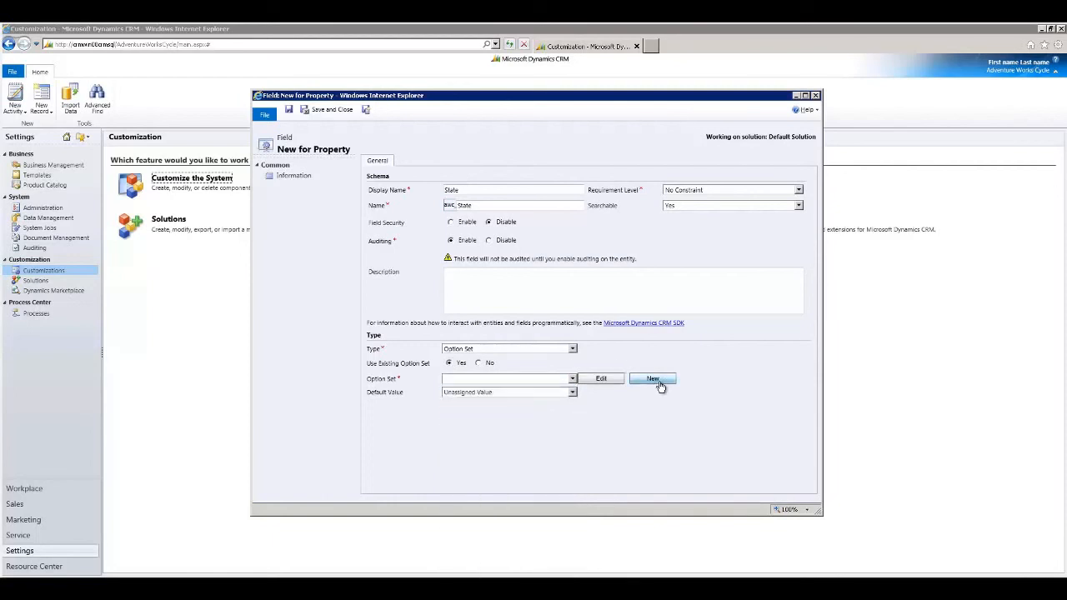
- Start a new option set from the State field and set its display name to State
left_click(658, 384)
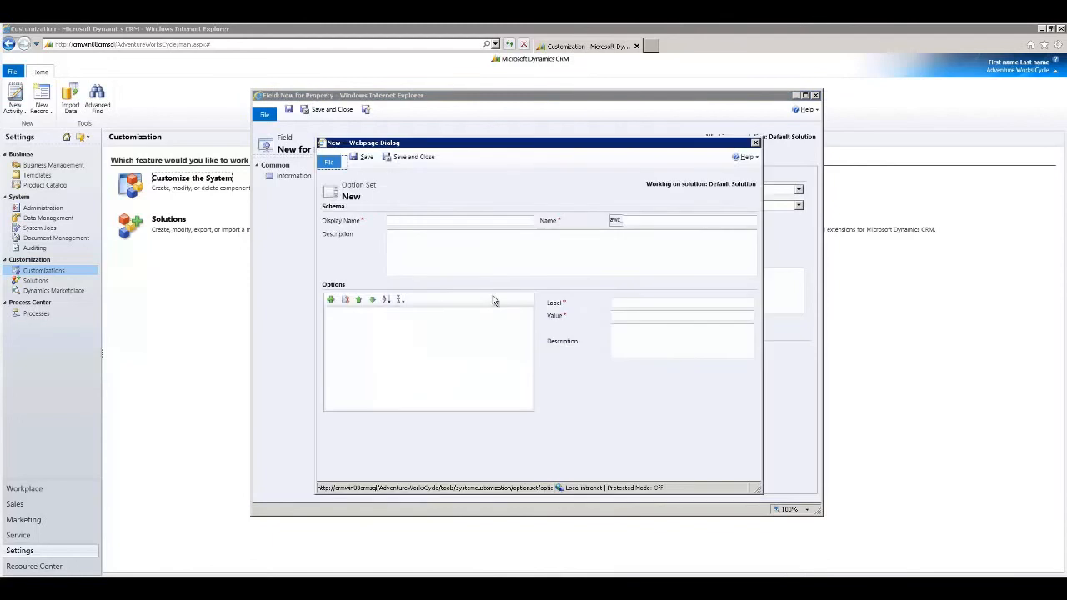
left_click(402, 221)
type("State")
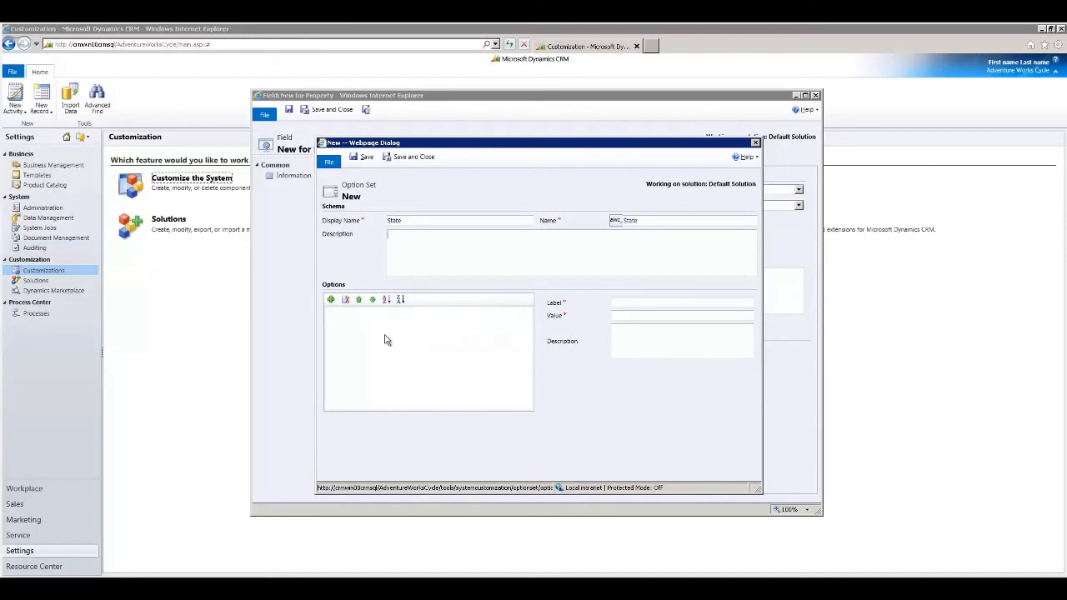
left_click(375, 335)
- Add the options CA, ND and NY, save and close the option set, and select it for the State field
left_click(331, 300)
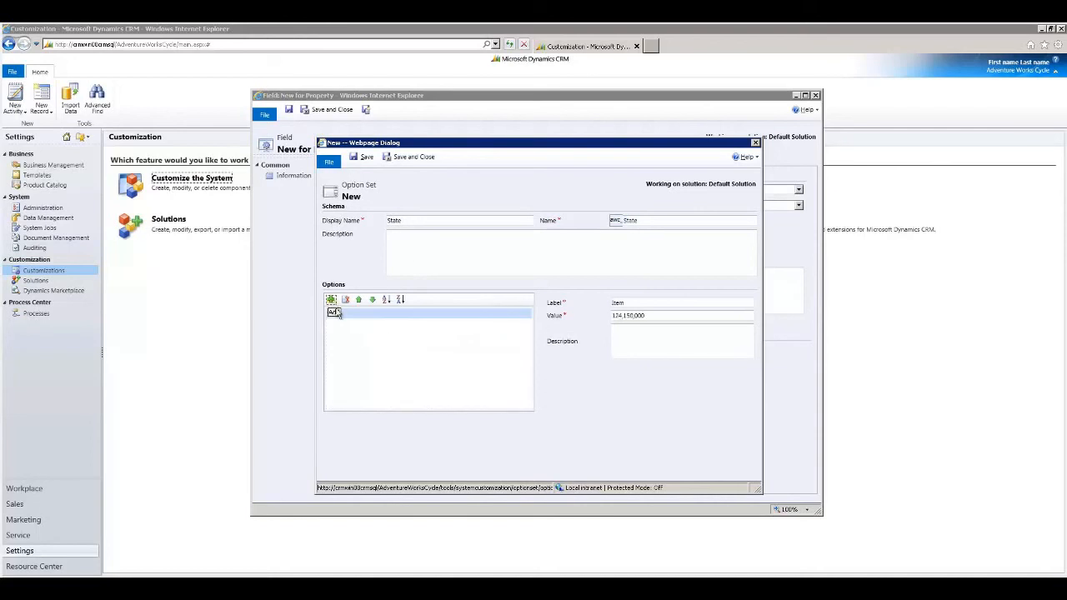
left_click_drag(643, 303, 584, 305)
type("CA")
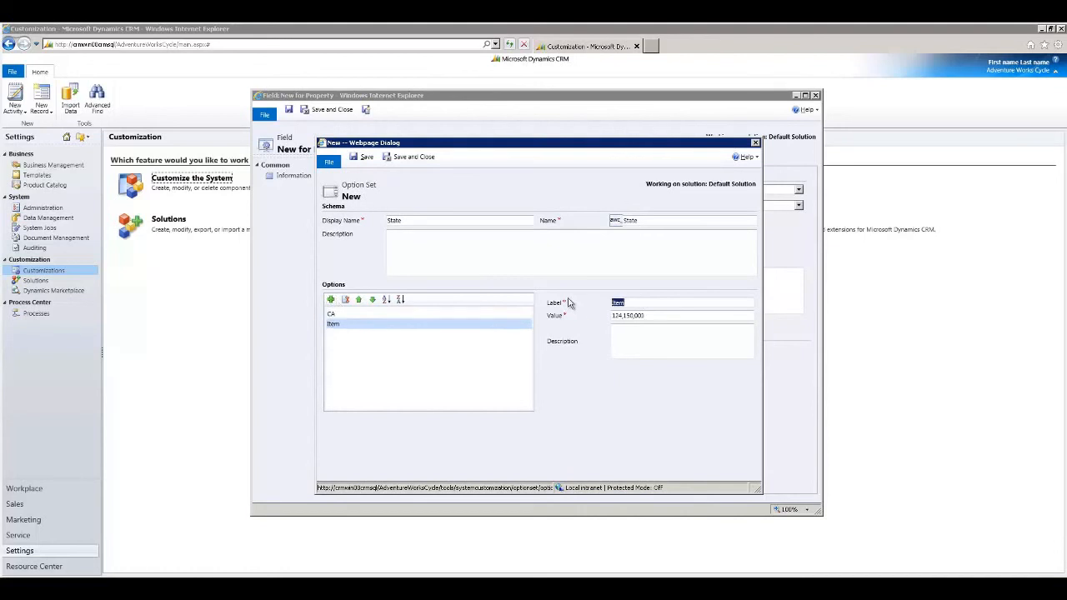
type("NY")
left_click(423, 378)
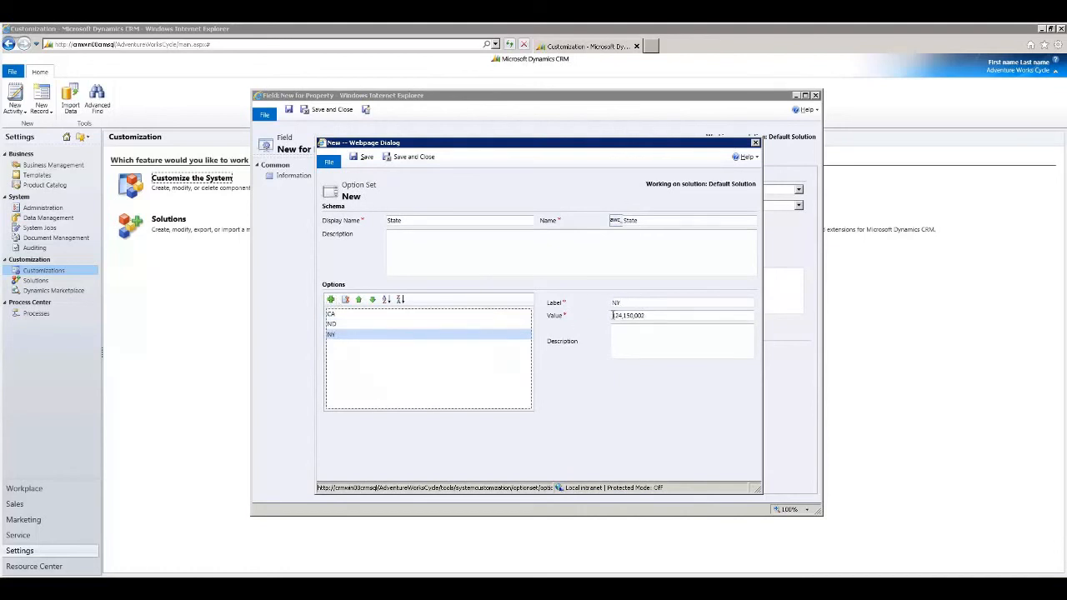
left_click_drag(613, 315, 630, 316)
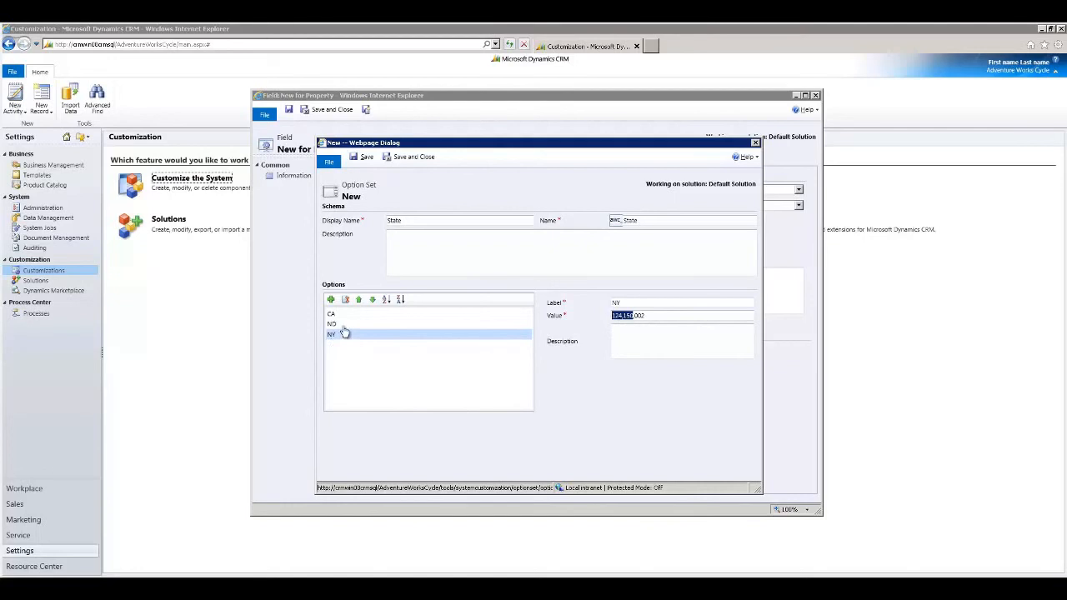
left_click(405, 158)
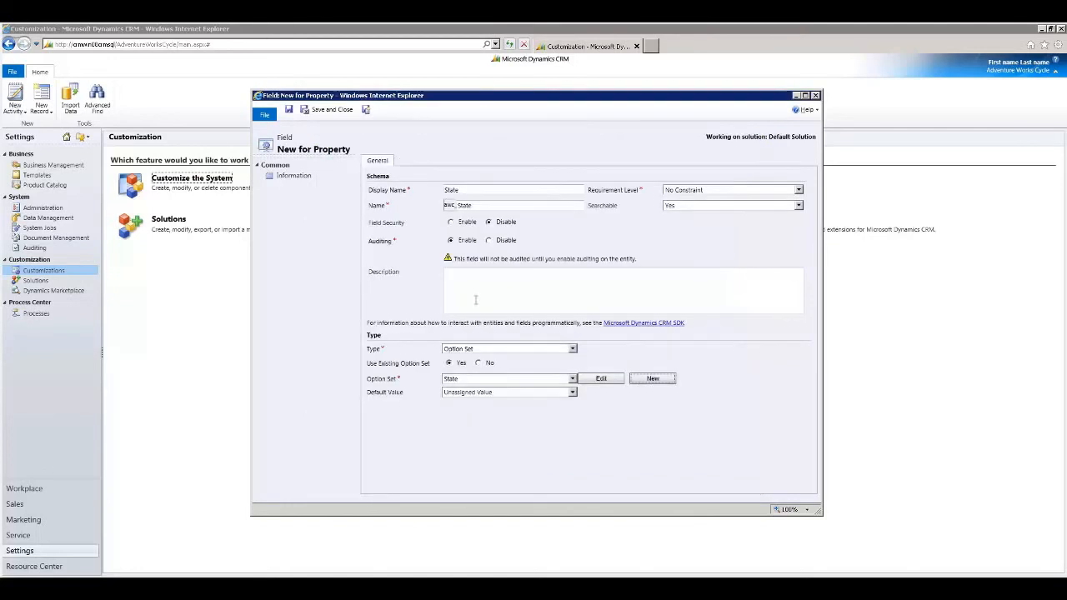
left_click(572, 379)
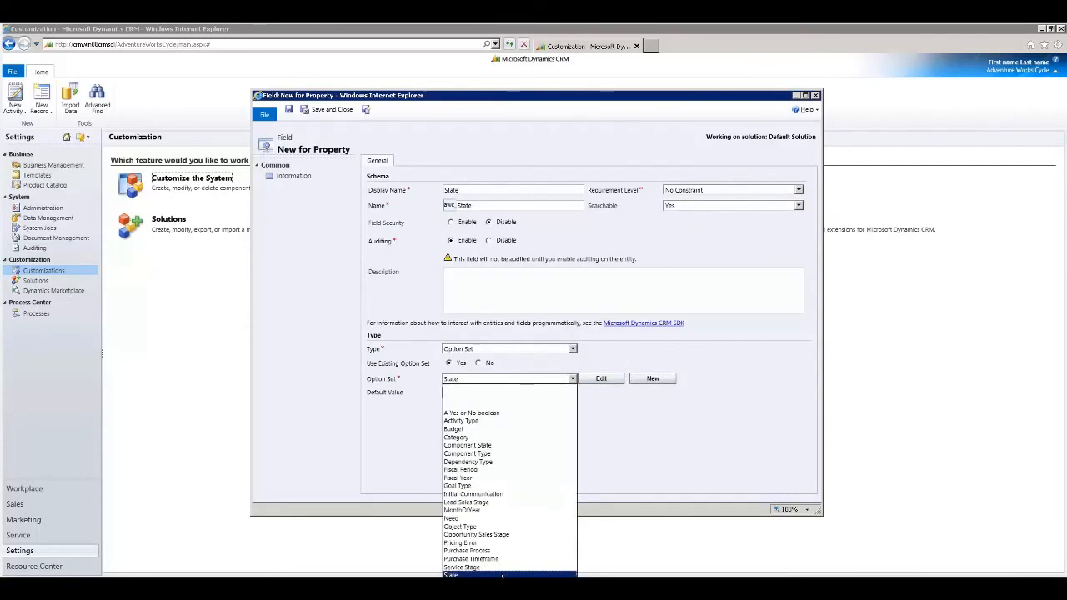
left_click(502, 576)
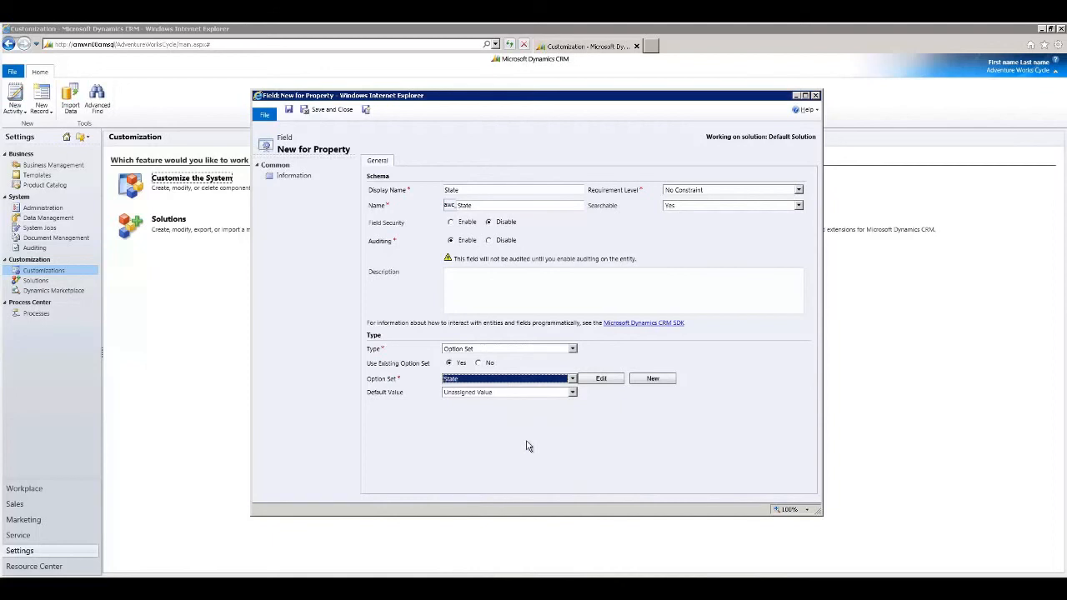
- Set the State field's default value to Unassigned Value, and save and close the field
left_click(578, 394)
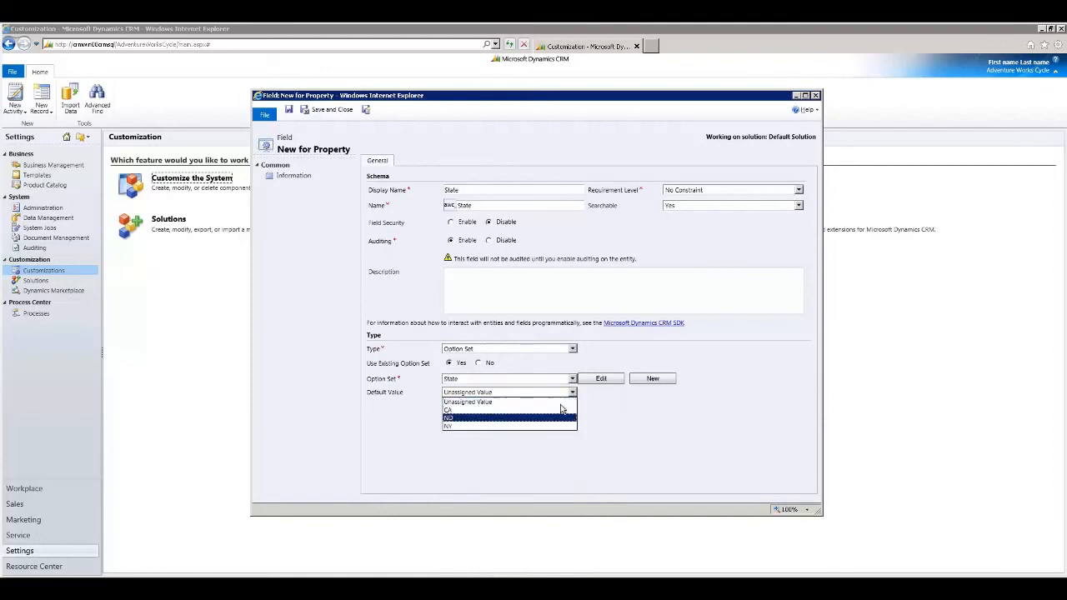
left_click(563, 403)
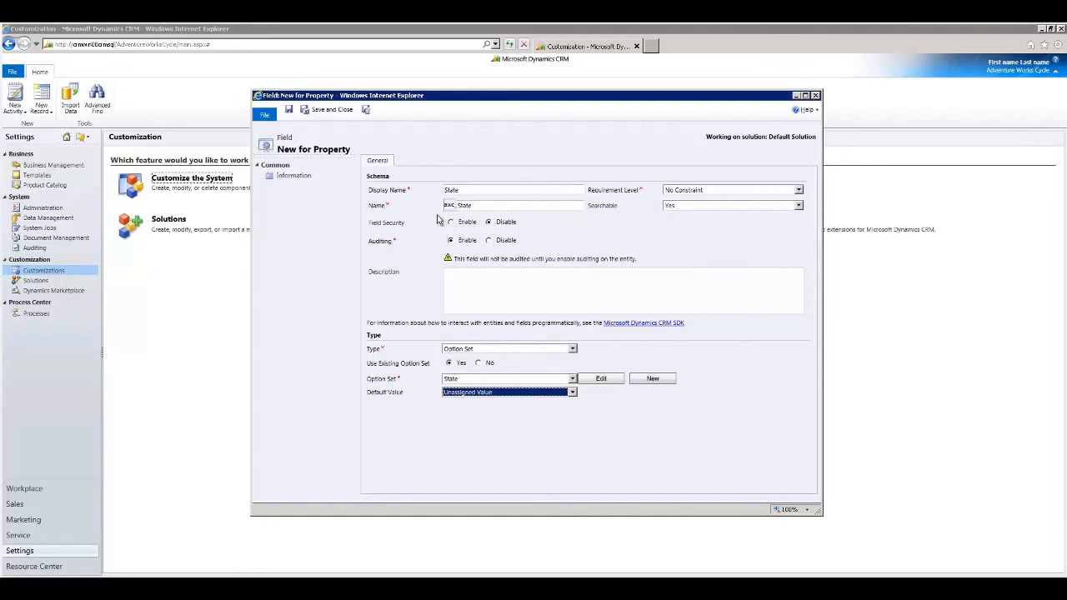
left_click(335, 113)
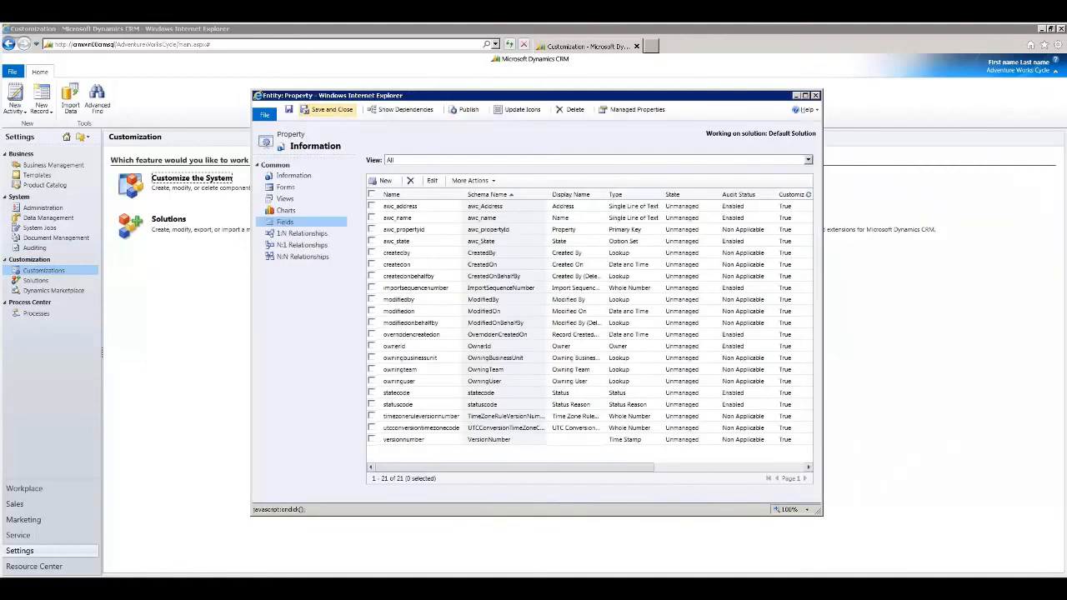
- Open the Property entity's Main form and add the Address and State fields to the General section
left_click(284, 187)
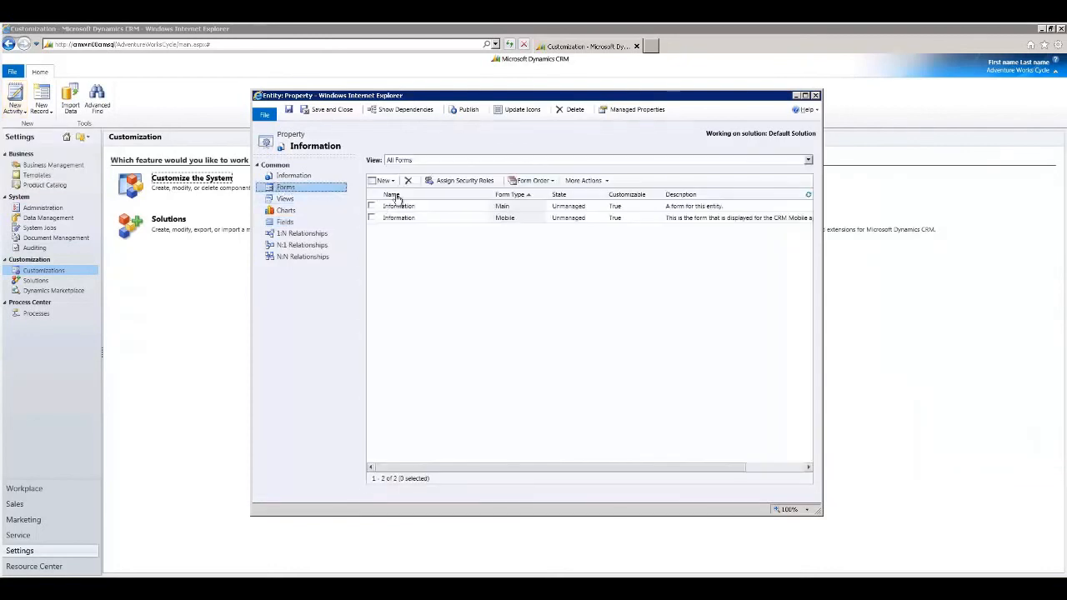
double_click(441, 209)
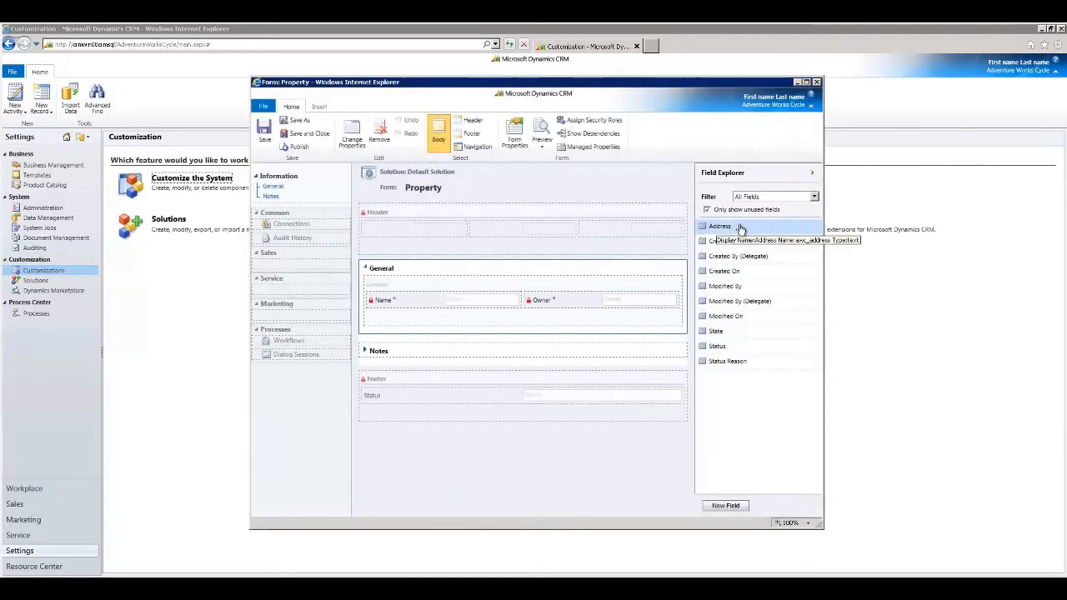
left_click_drag(737, 229, 638, 302)
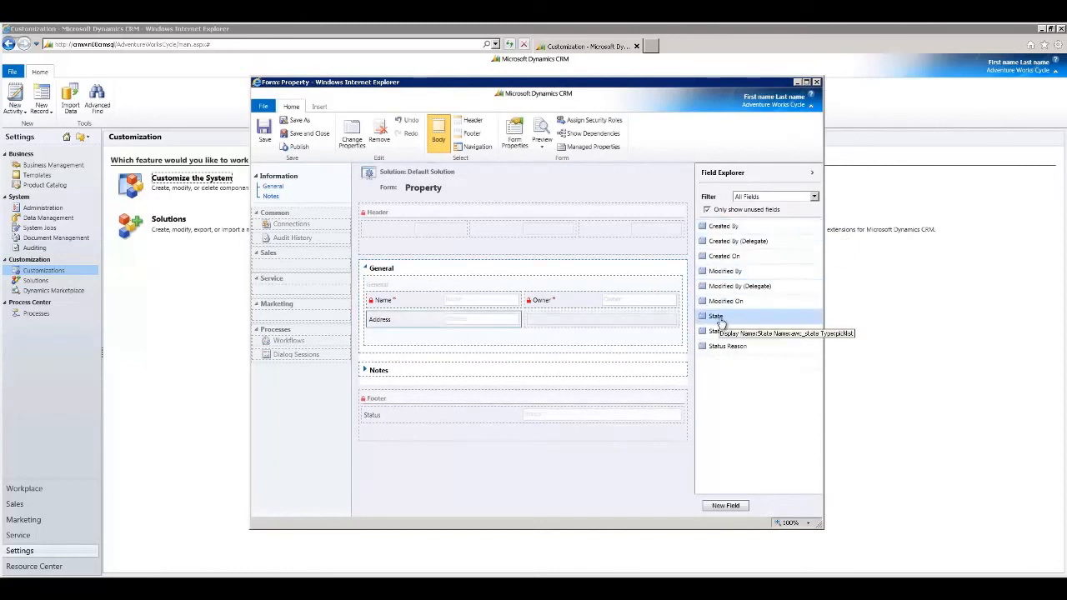
double_click(719, 321)
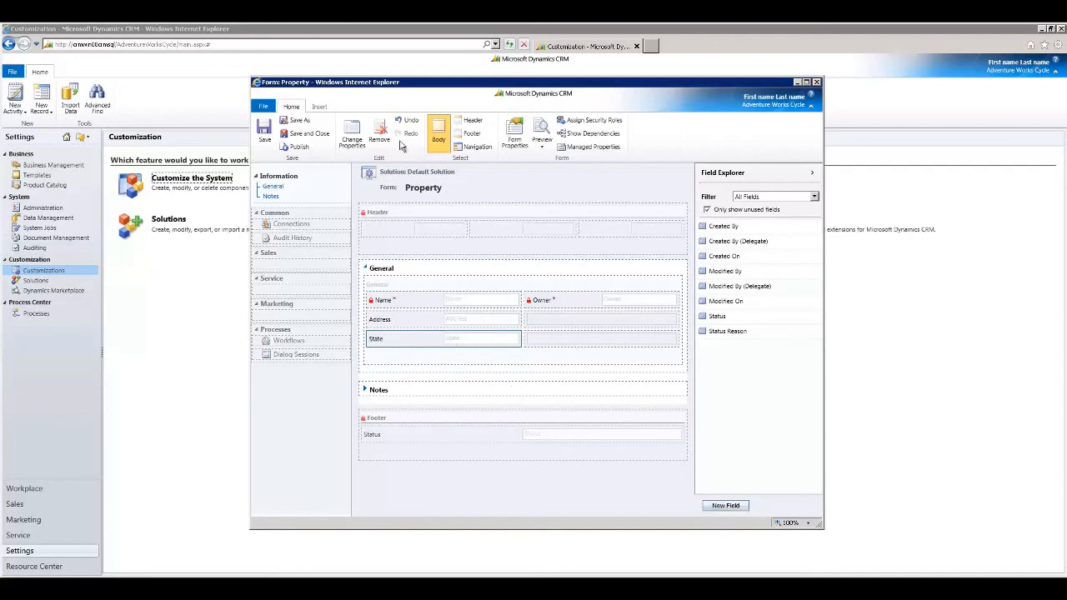
- List used fields as well for the form header, and place the Name field in its first cell
left_click(472, 124)
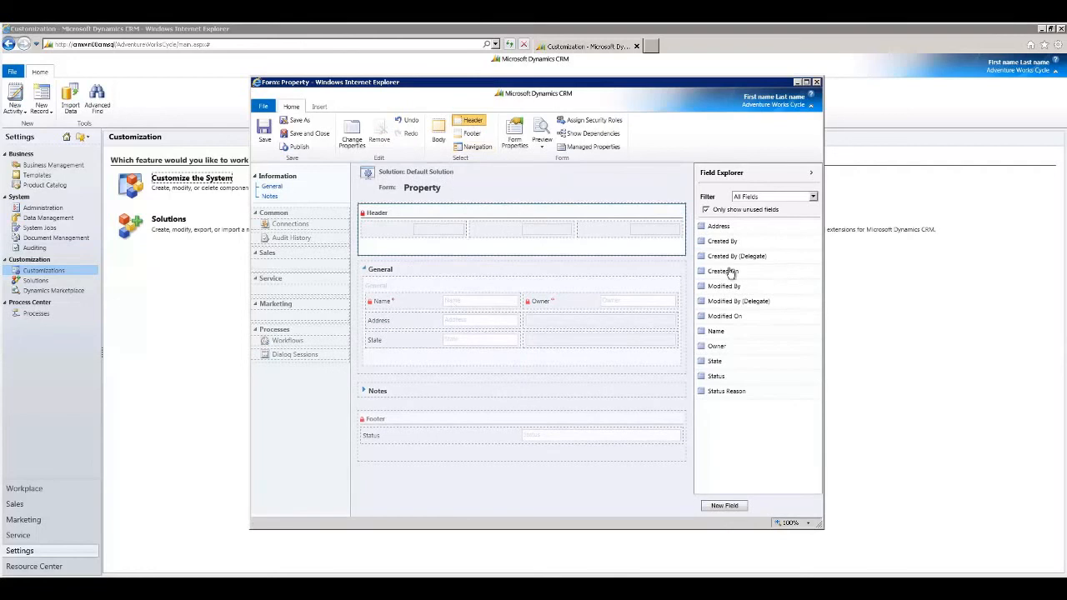
left_click(706, 209)
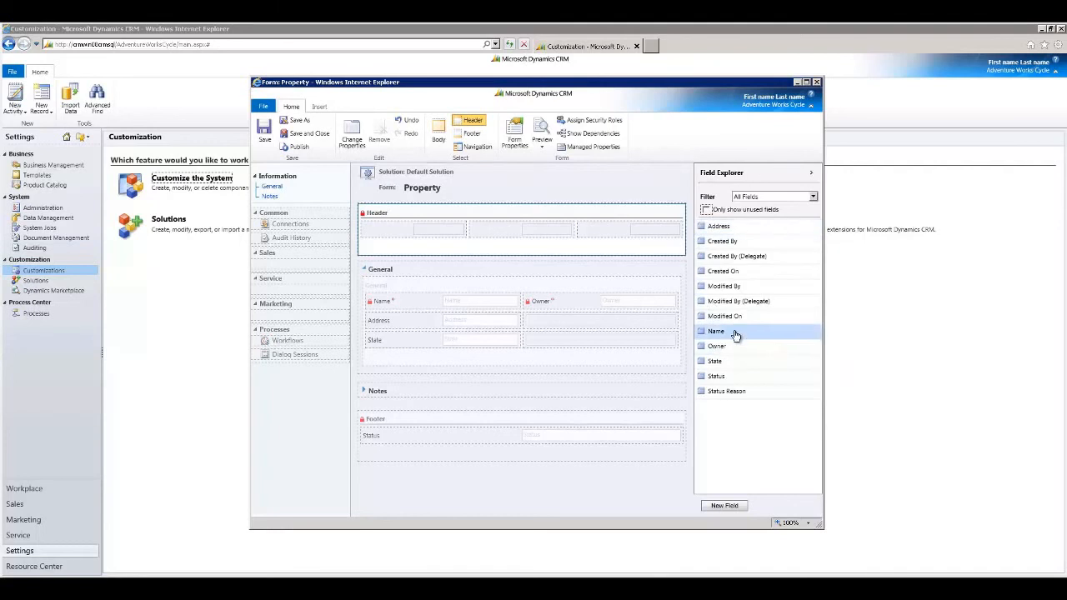
left_click_drag(736, 334, 406, 235)
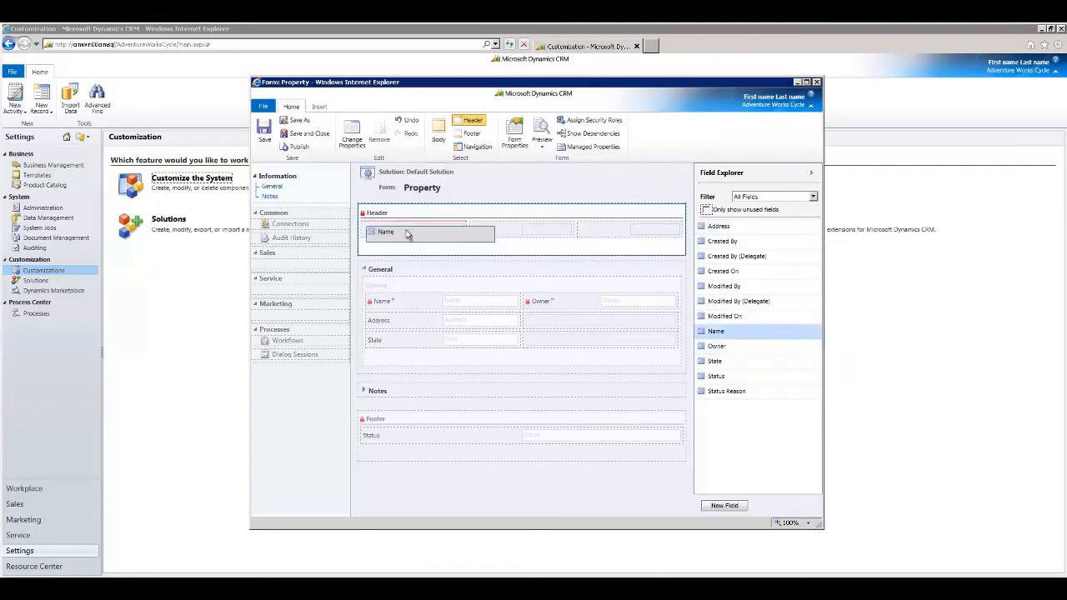
left_click(474, 134)
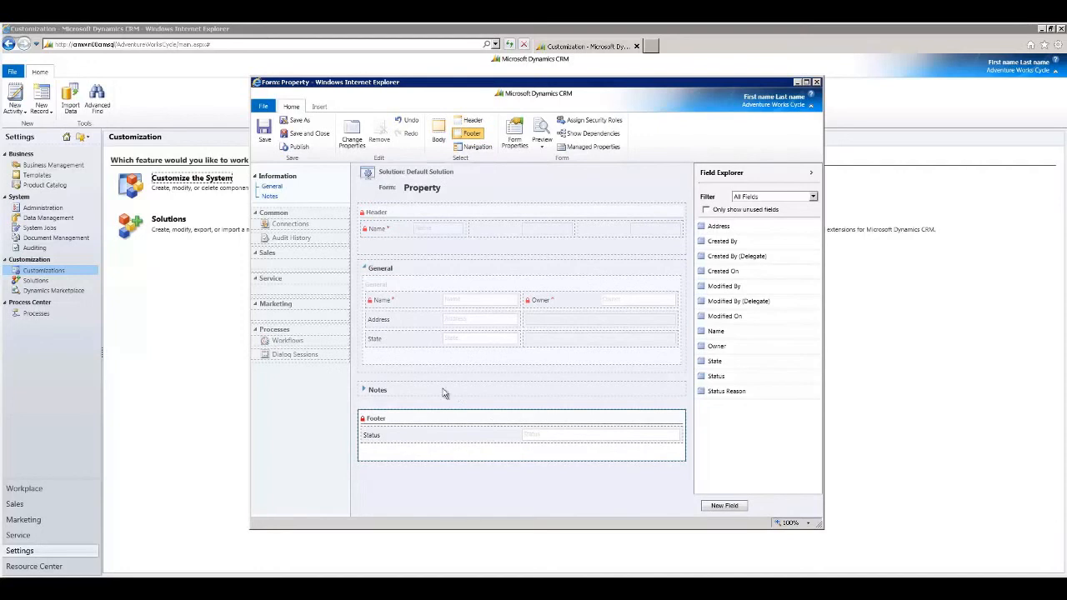
- Remove Dialog Sessions, Workflows, Audit History and Connections from the form's navigation, leaving the Common group's name as it is
left_click(445, 132)
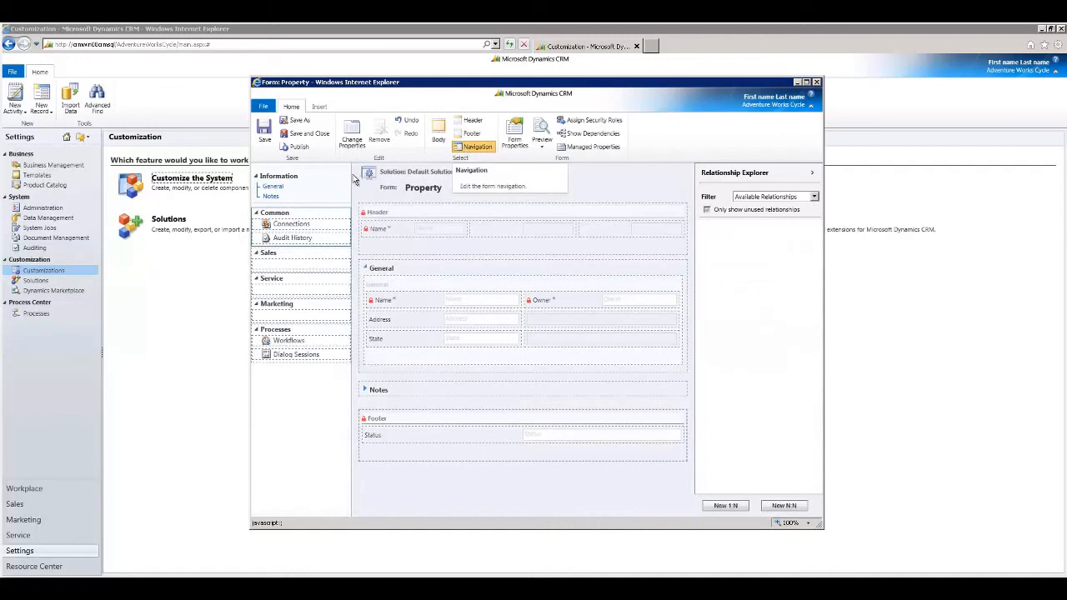
left_click(280, 356)
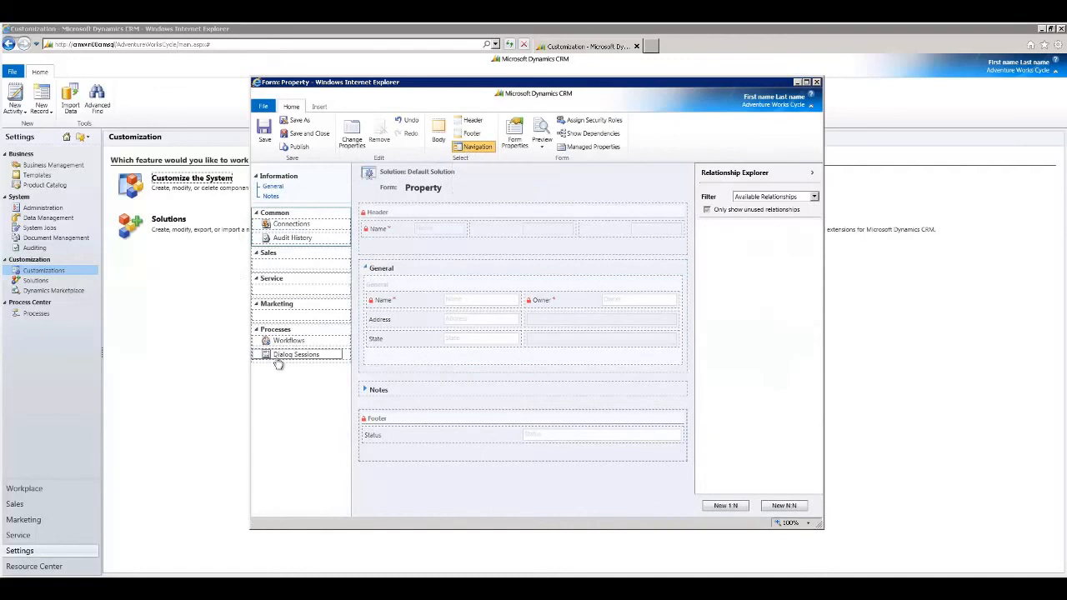
left_click(329, 355)
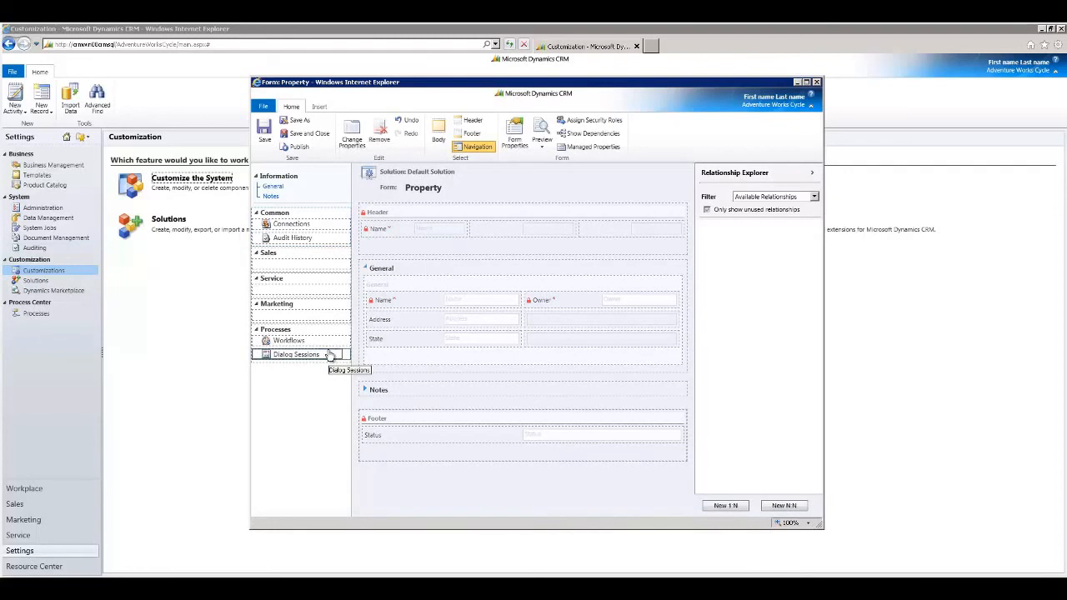
left_click(382, 133)
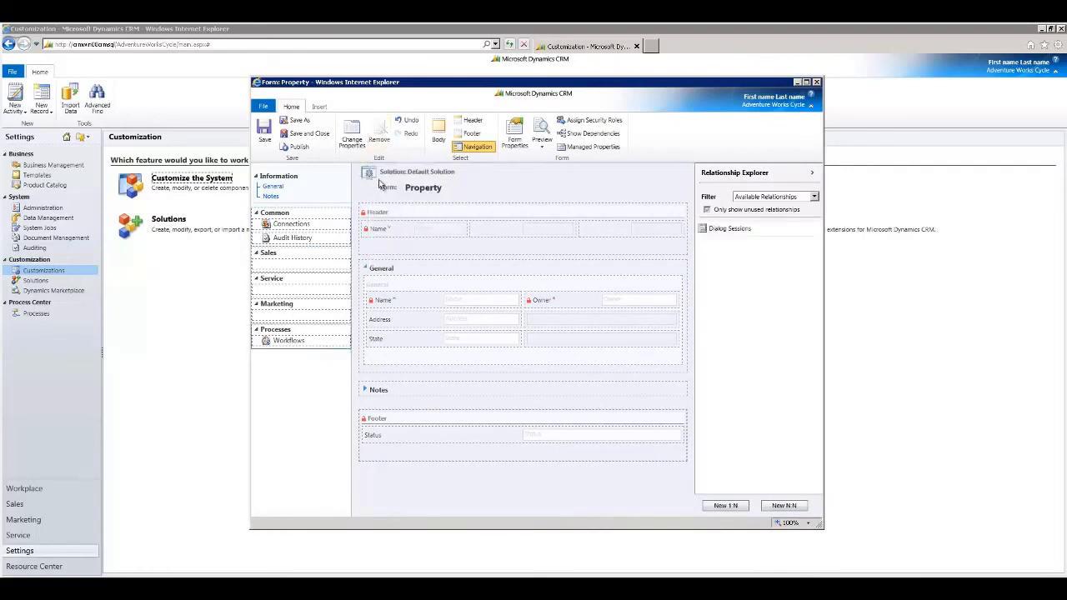
left_click(381, 135)
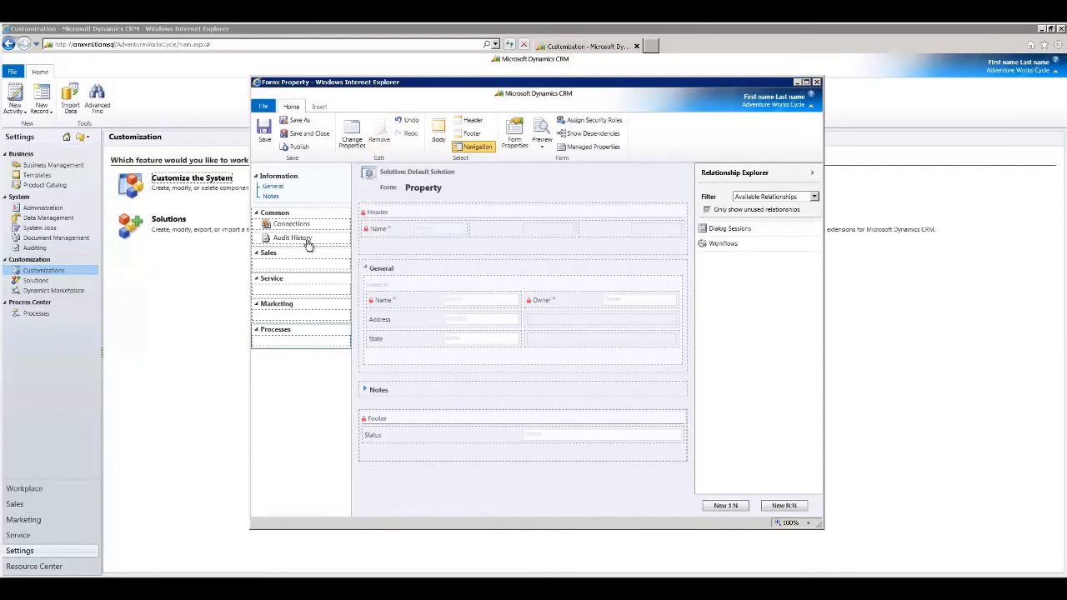
left_click(315, 239)
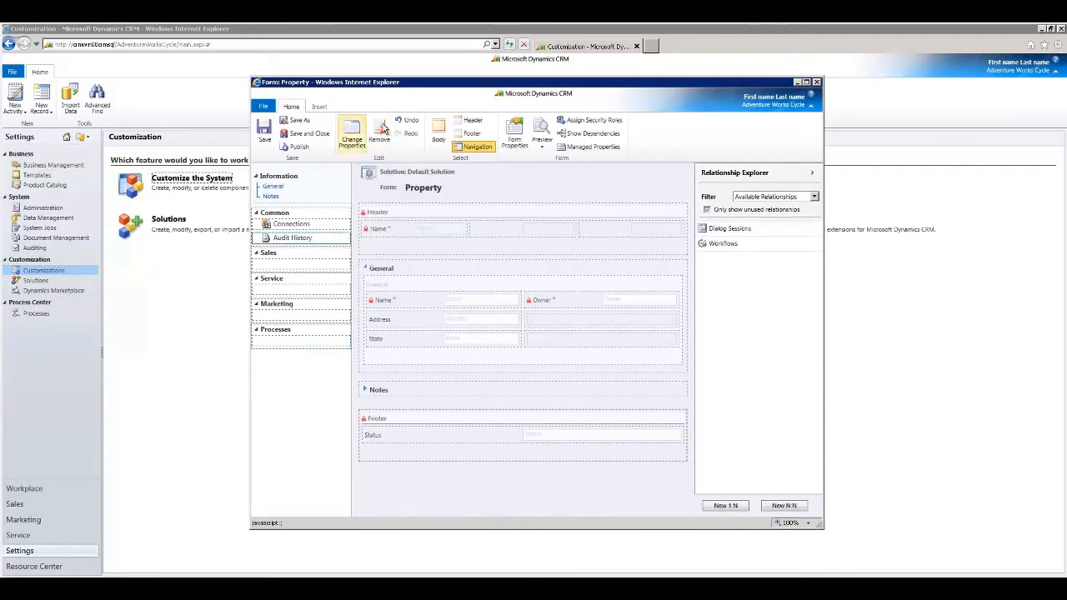
left_click(382, 131)
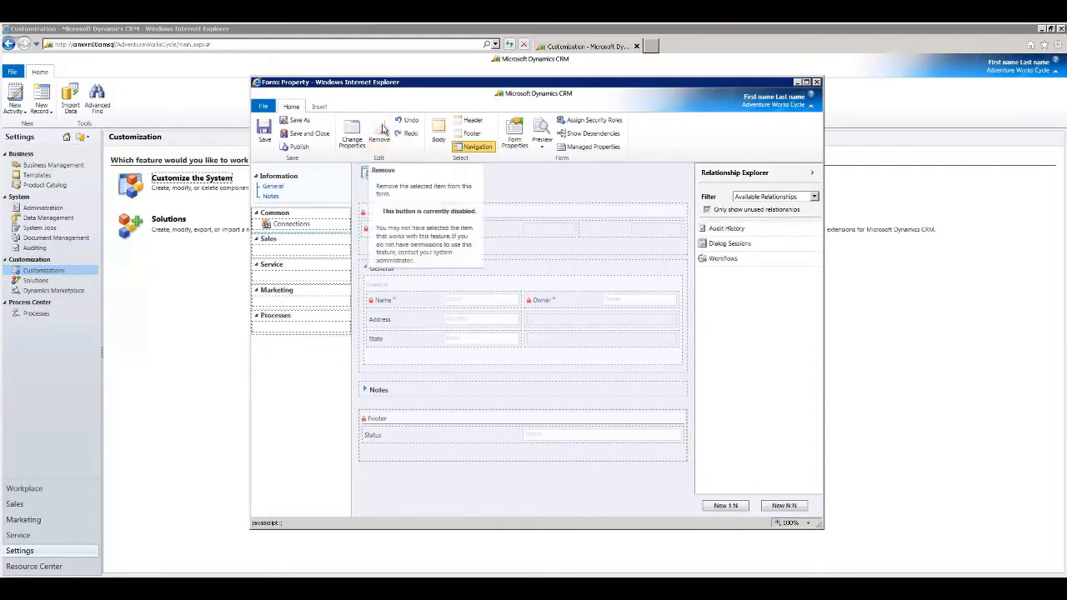
left_click(326, 227)
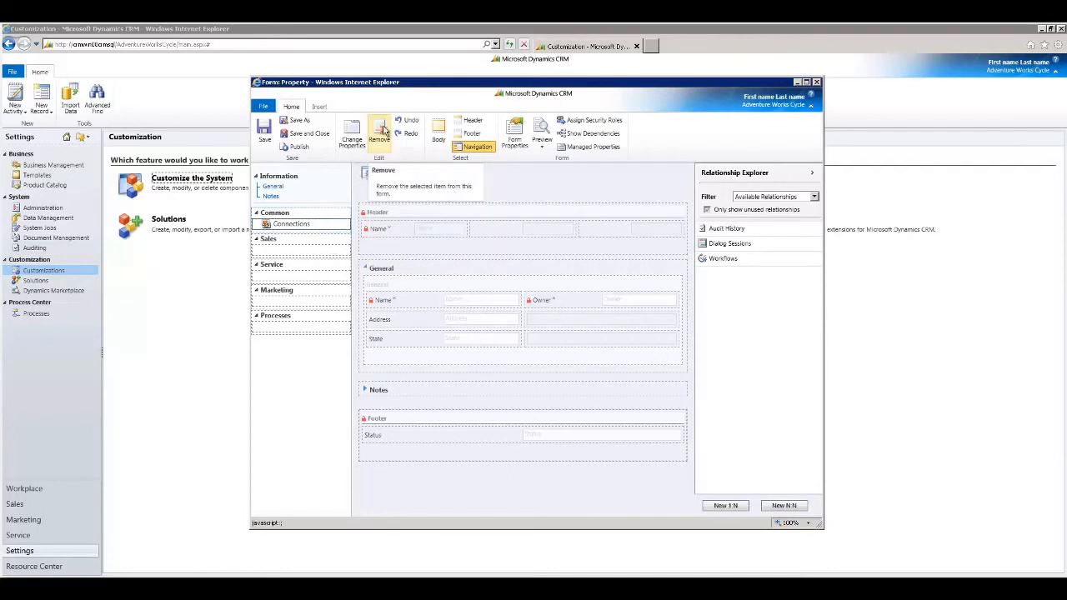
left_click(383, 131)
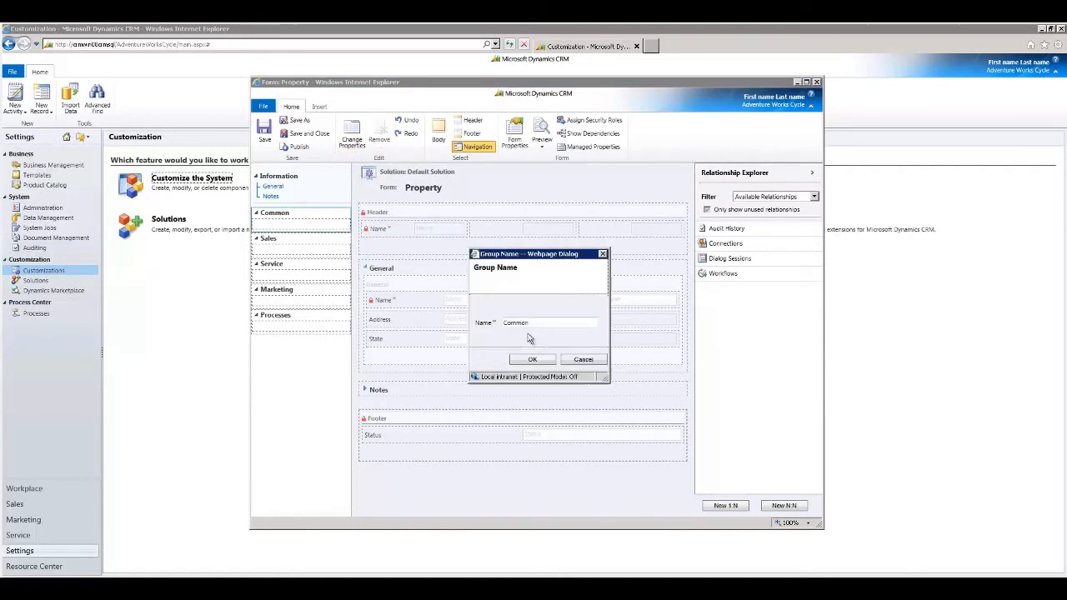
left_click(579, 362)
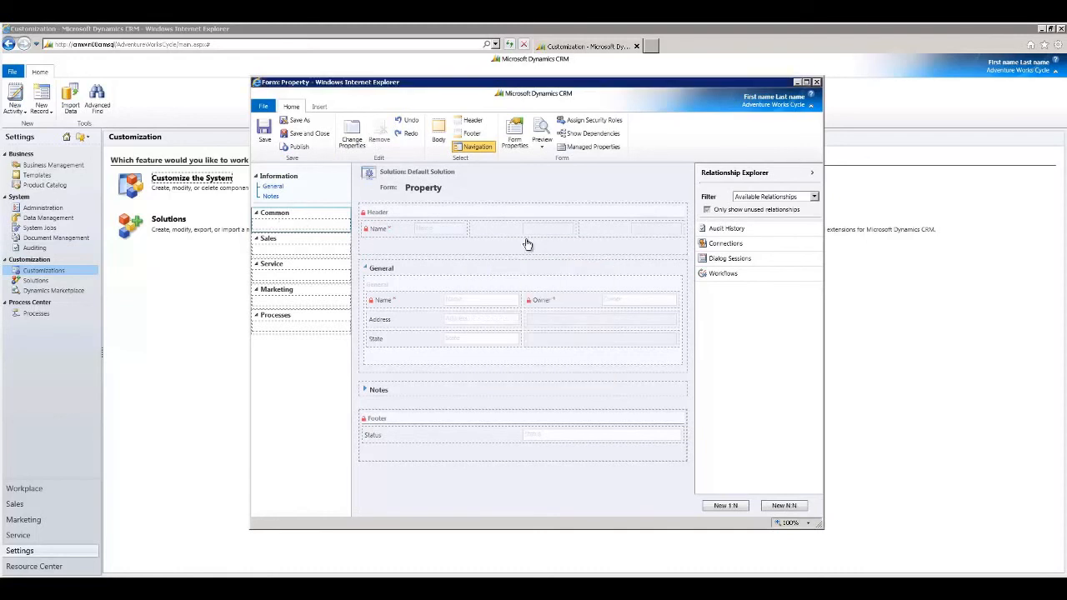
- Turn off Show navigation items in the form's display properties, and recheck the setting with the form body selected
left_click(515, 135)
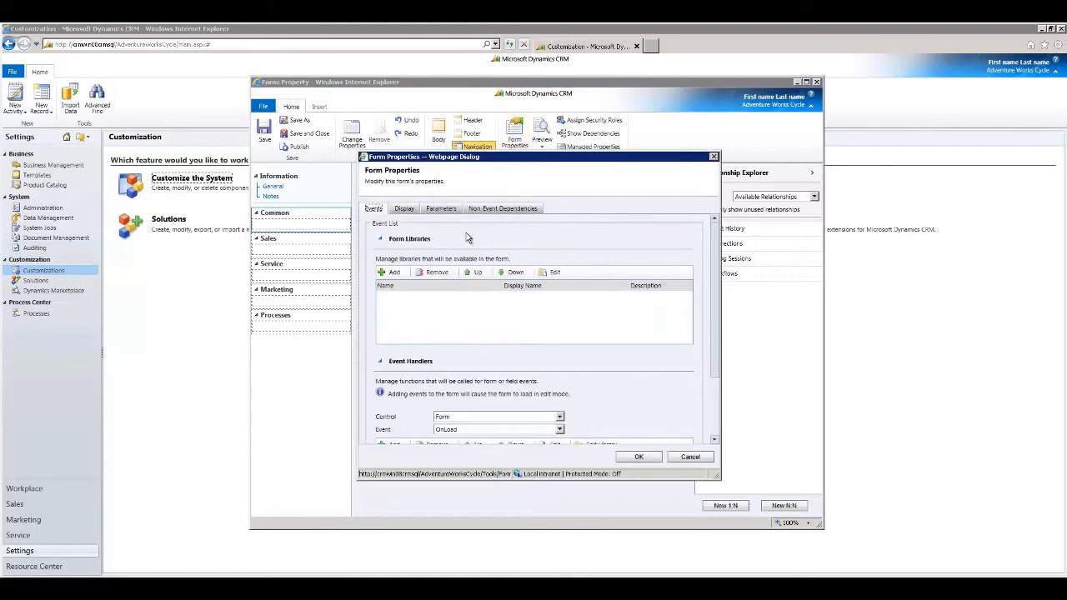
left_click(406, 209)
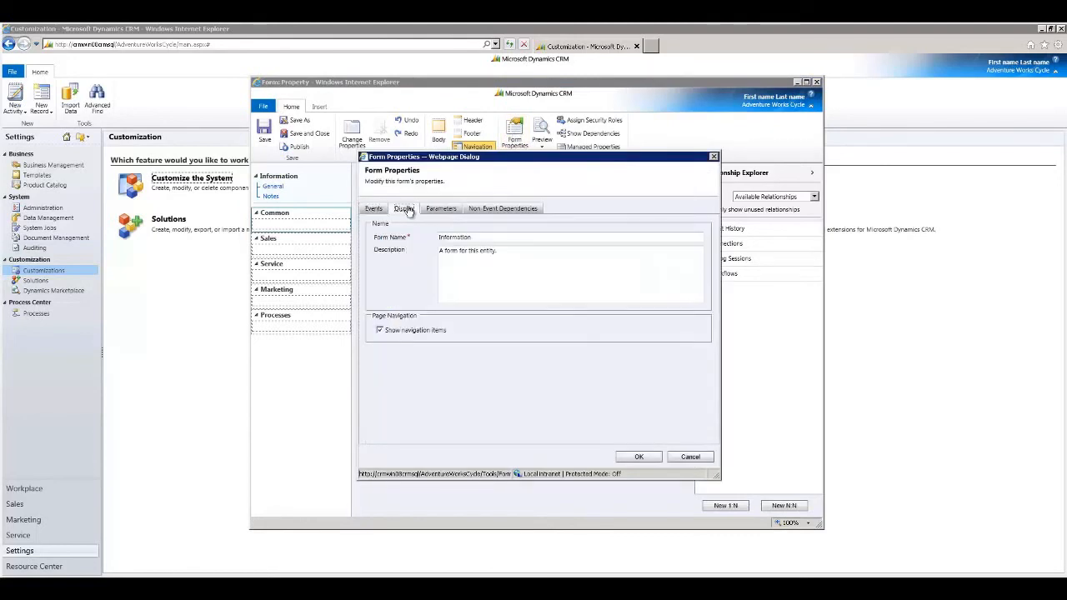
left_click(380, 330)
left_click(638, 457)
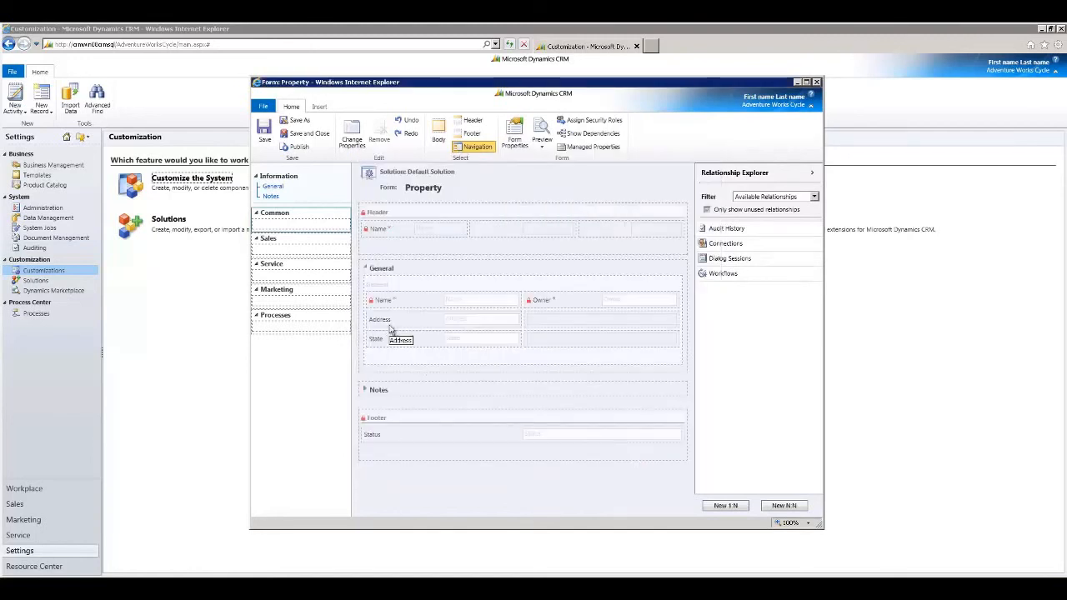
left_click(440, 130)
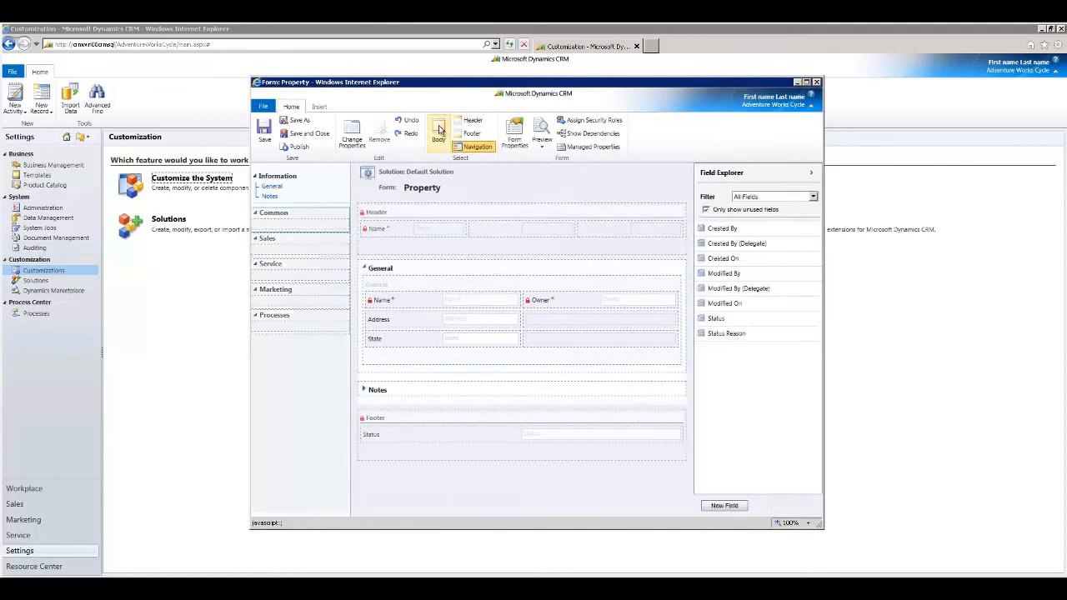
left_click(518, 143)
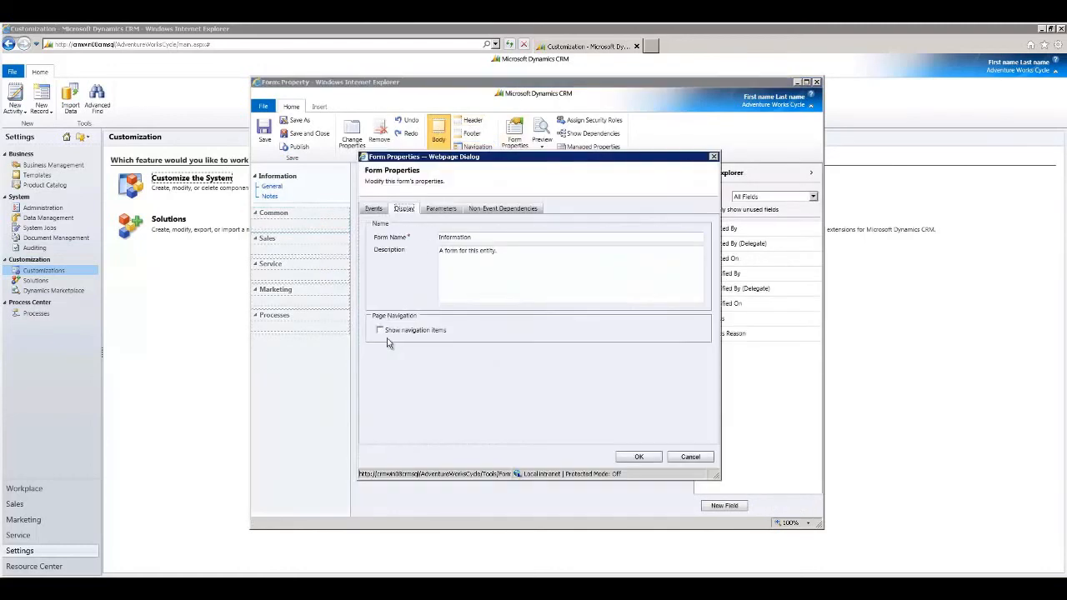
left_click(639, 458)
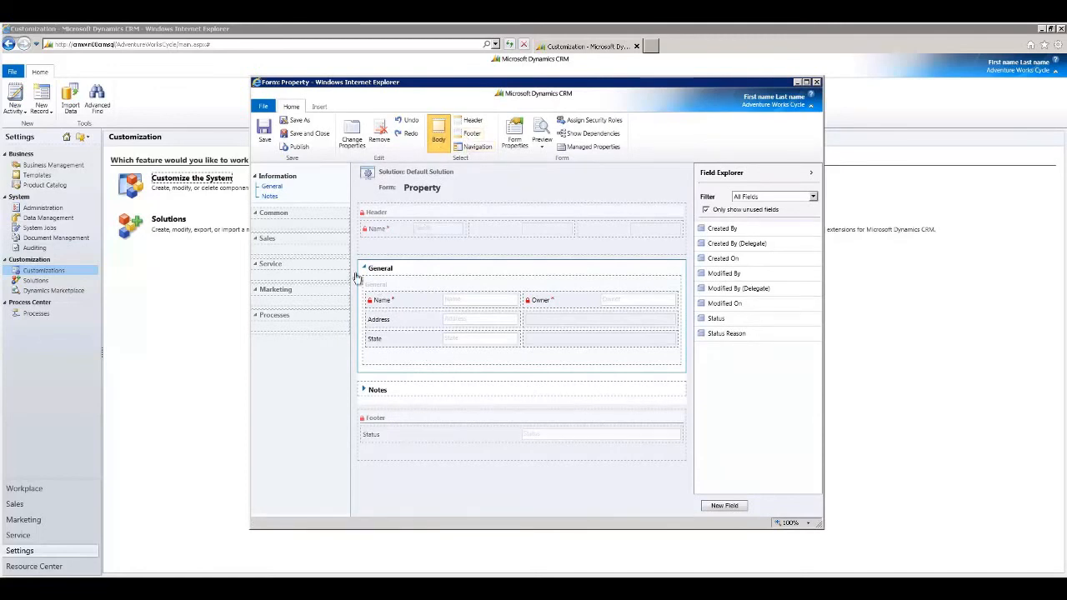
left_click(319, 106)
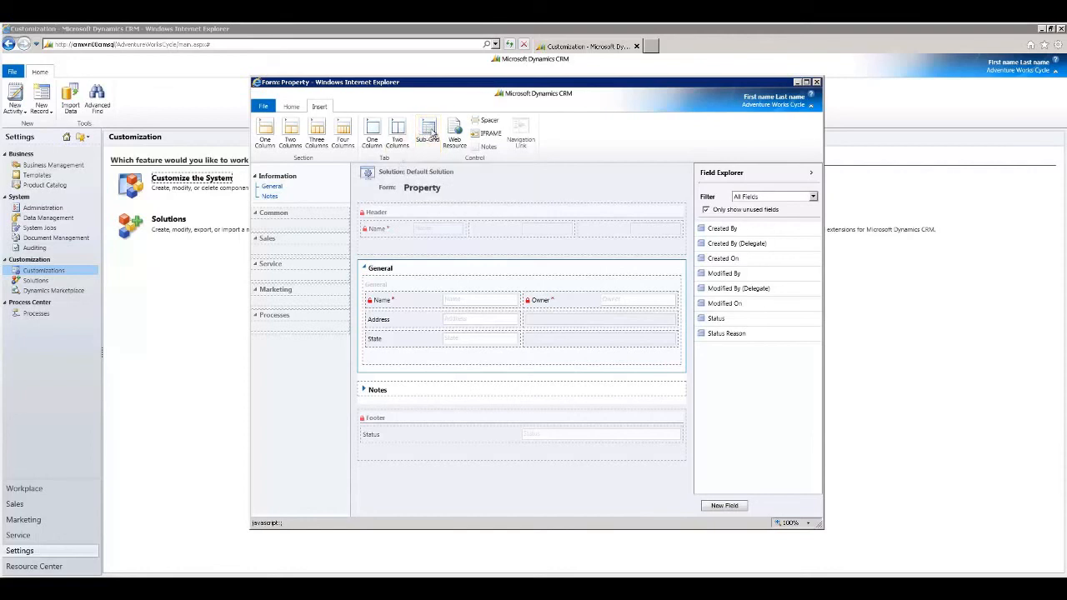
left_click(433, 132)
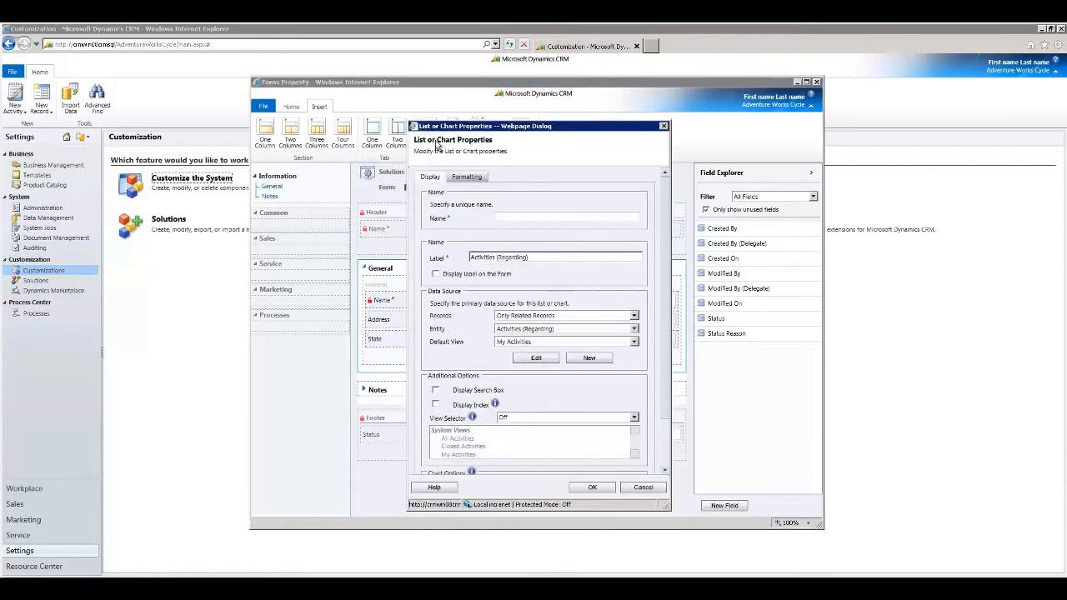
left_click(521, 217)
type("Tenants")
key("Tab")
type("Tenants")
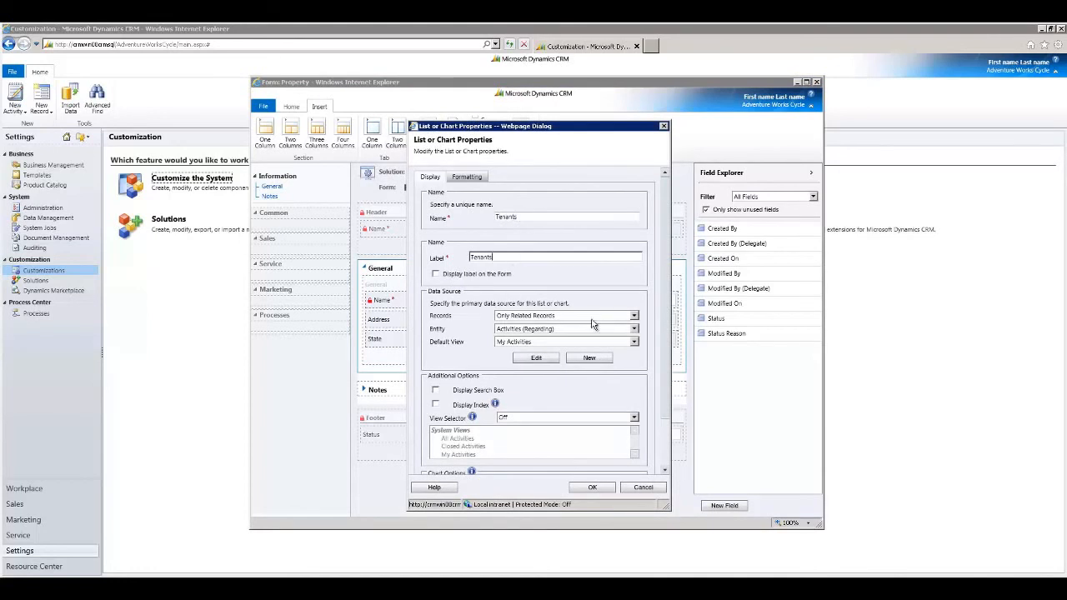
left_click(634, 329)
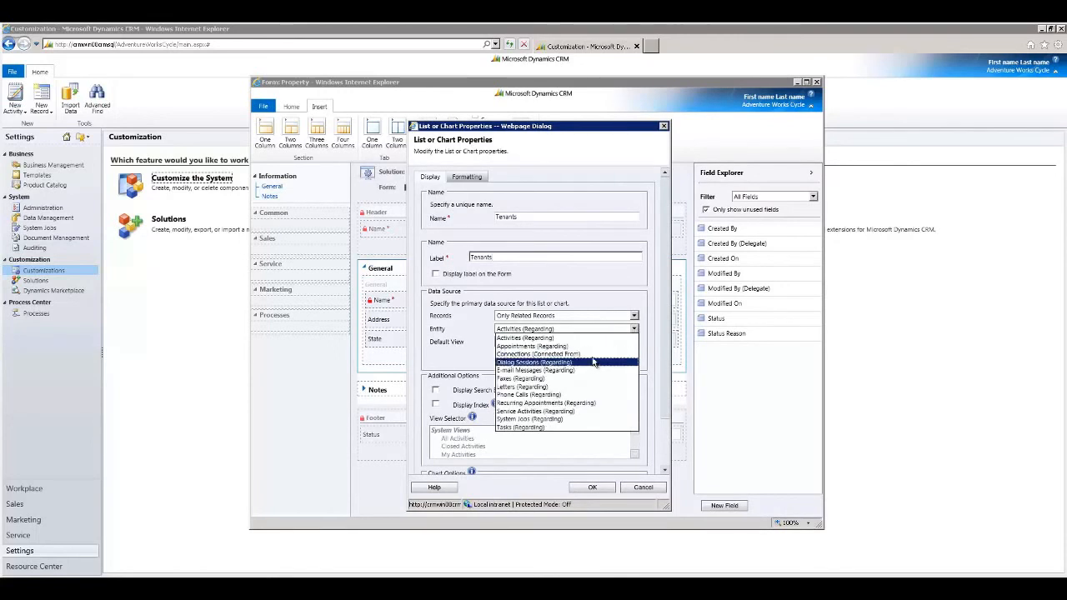
left_click(610, 296)
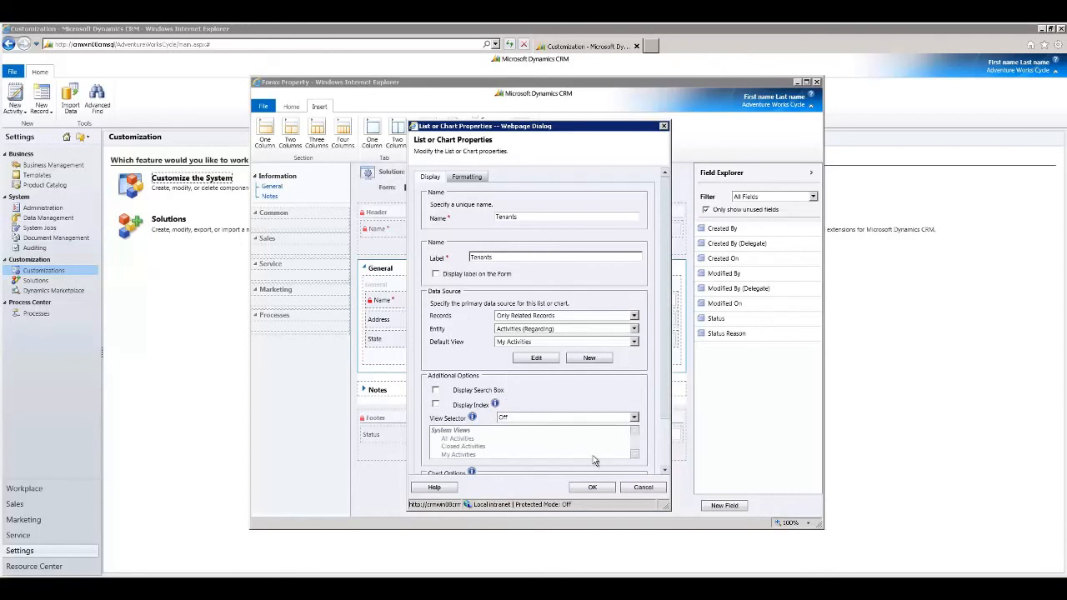
left_click(627, 483)
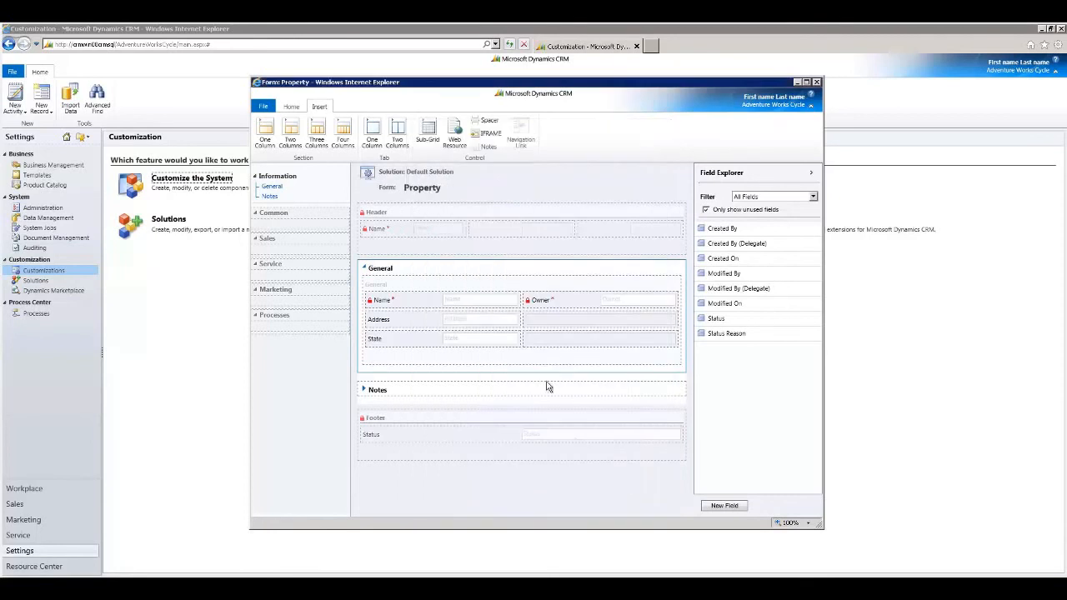
- Save and close the Property form
left_click(291, 106)
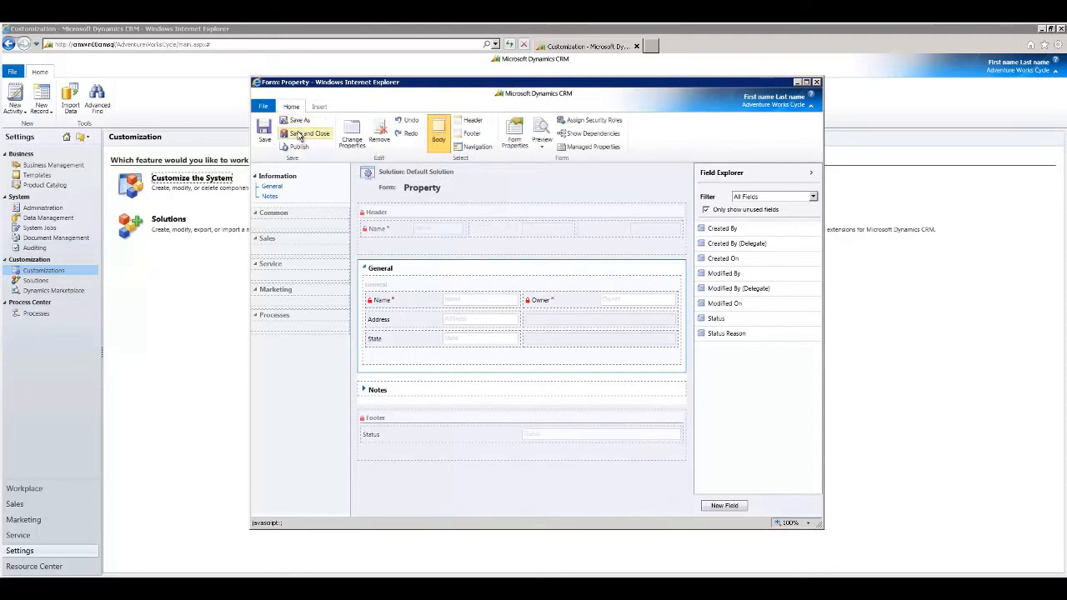
left_click(300, 136)
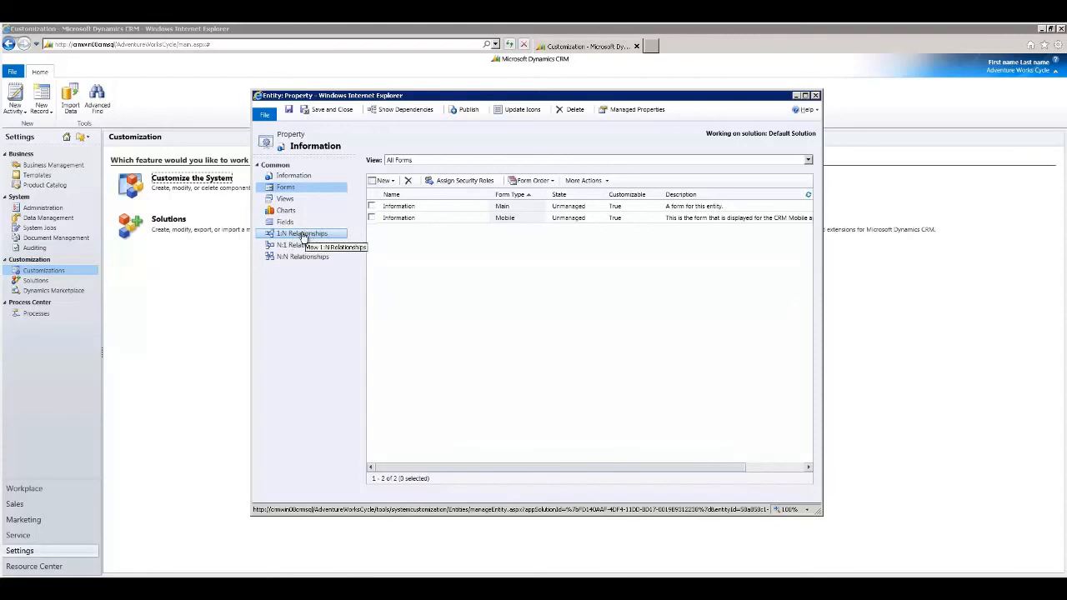
- Create and save a 1:N relationship from Property to Contact with a lookup field named Primary Property
left_click(299, 240)
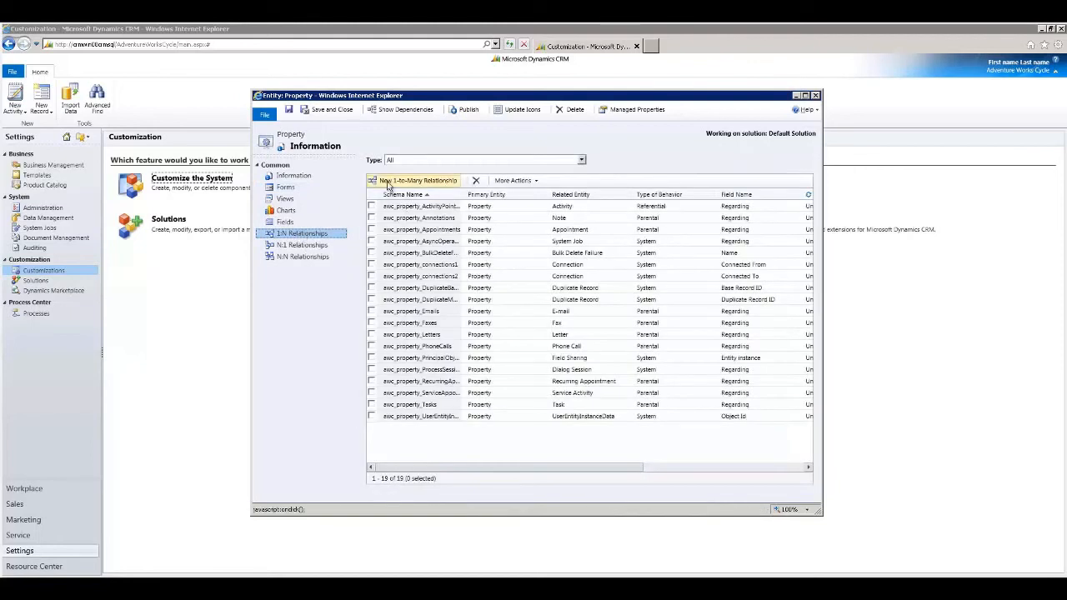
left_click(404, 182)
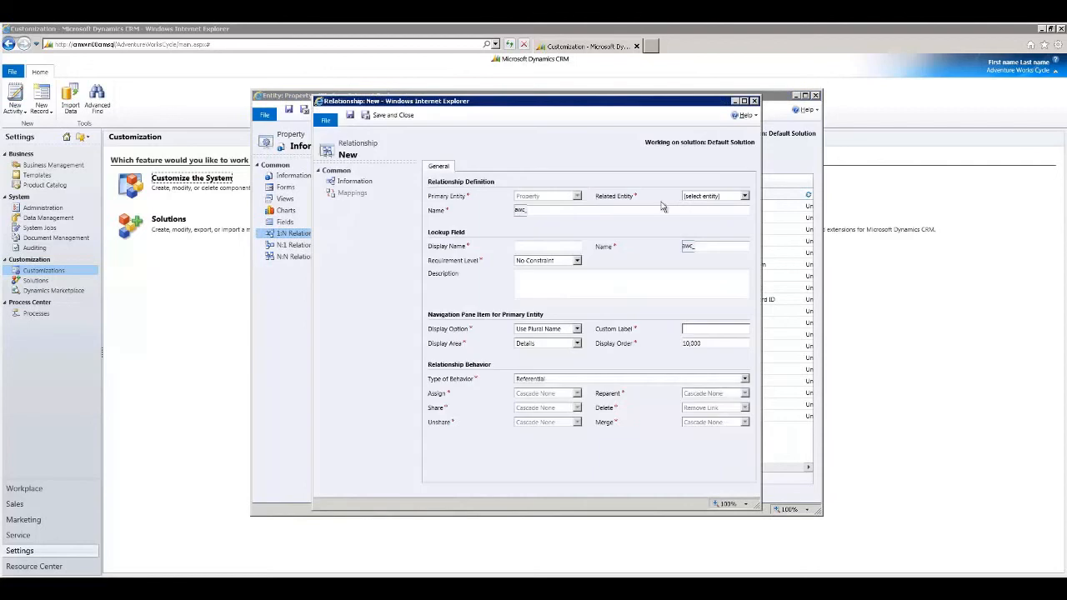
left_click(707, 198)
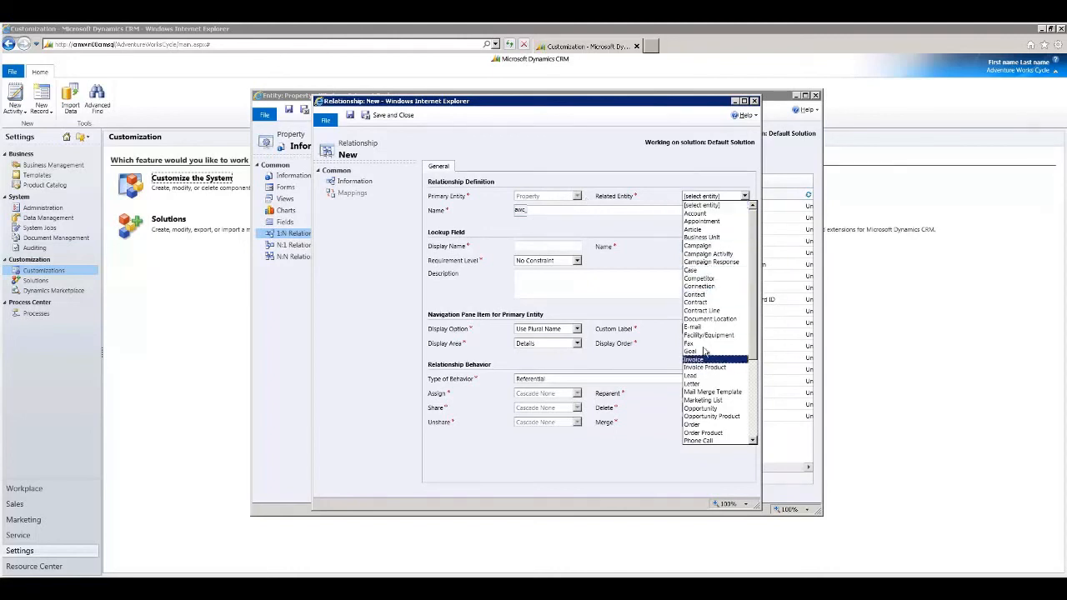
left_click(698, 295)
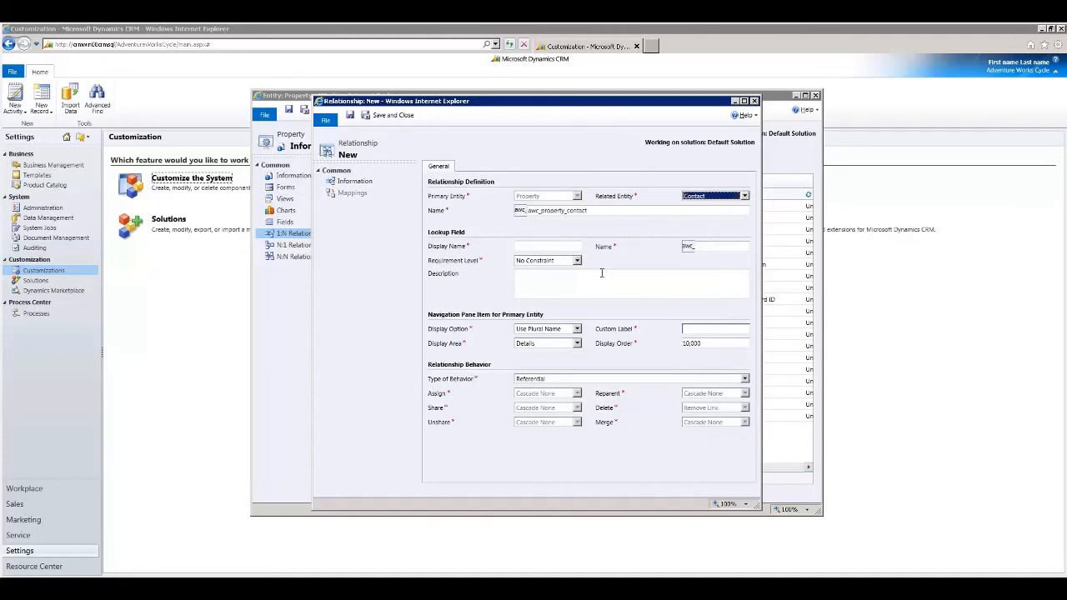
left_click(541, 250)
type("Primary Property")
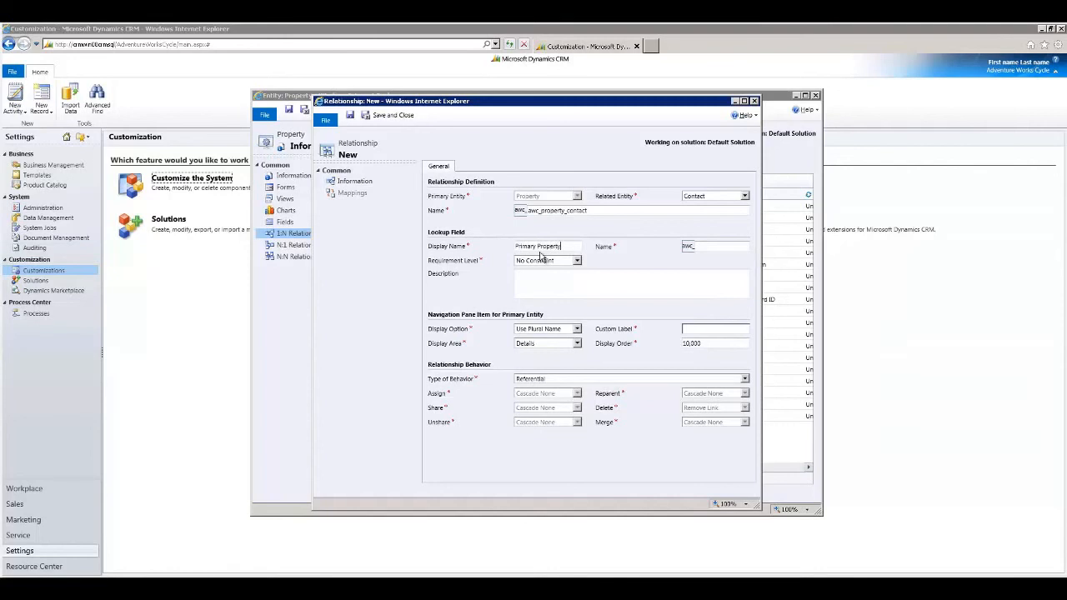
key("Tab")
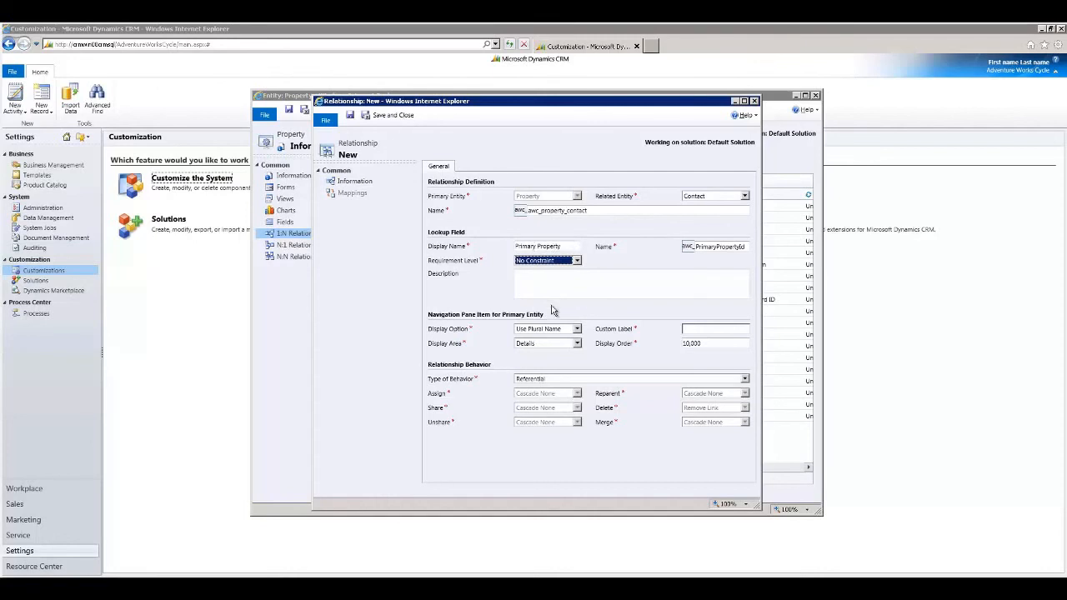
left_click(395, 117)
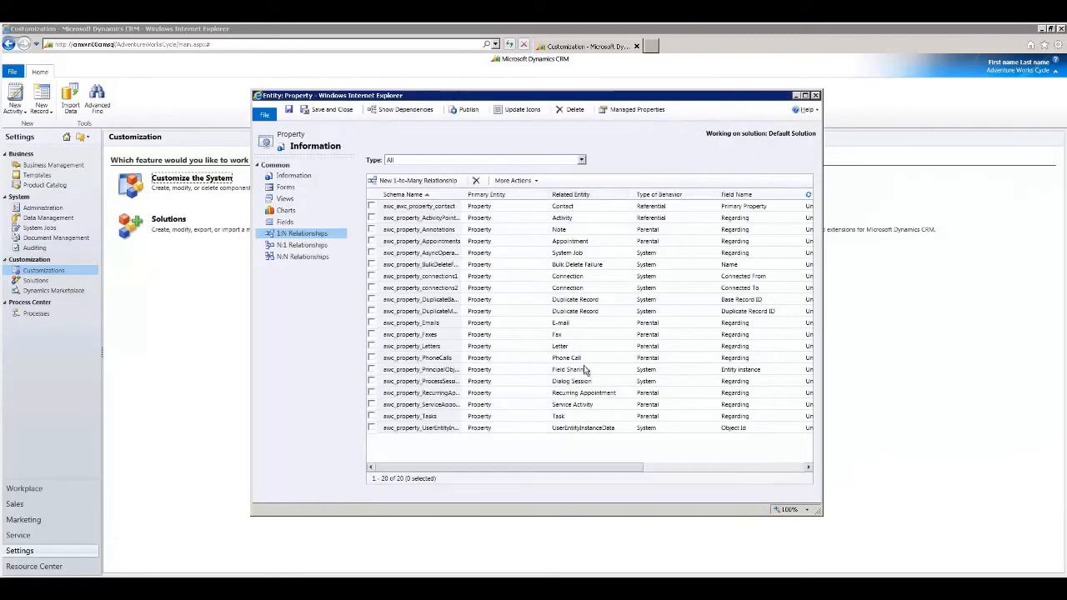
- Open the Property to Contact relationship, try the Parental and Configurable Cascading behavior types, and look at the Assign cascade options
double_click(510, 209)
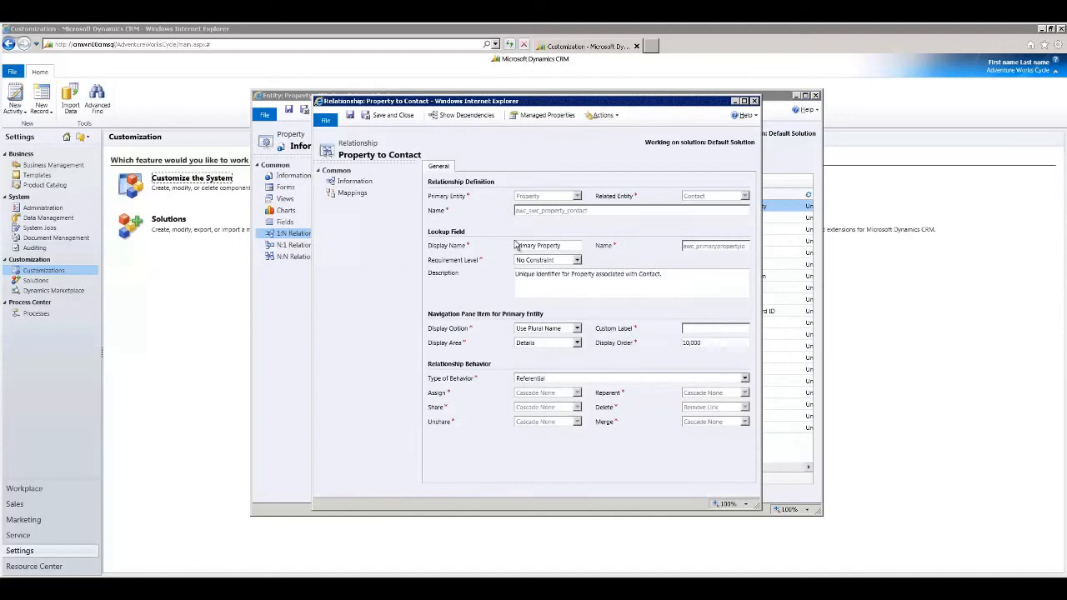
left_click(564, 382)
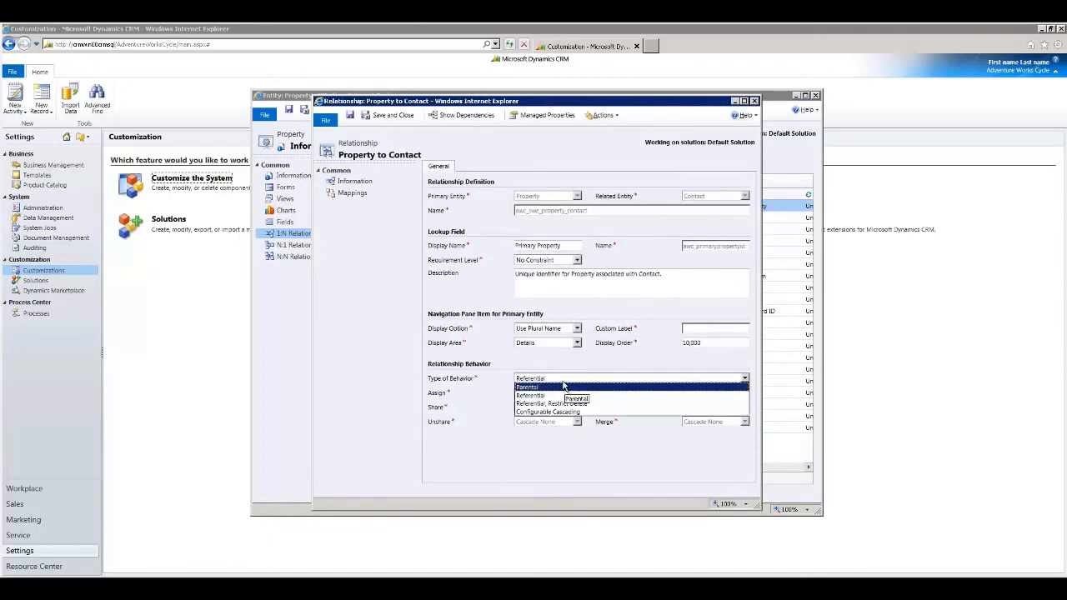
left_click(563, 386)
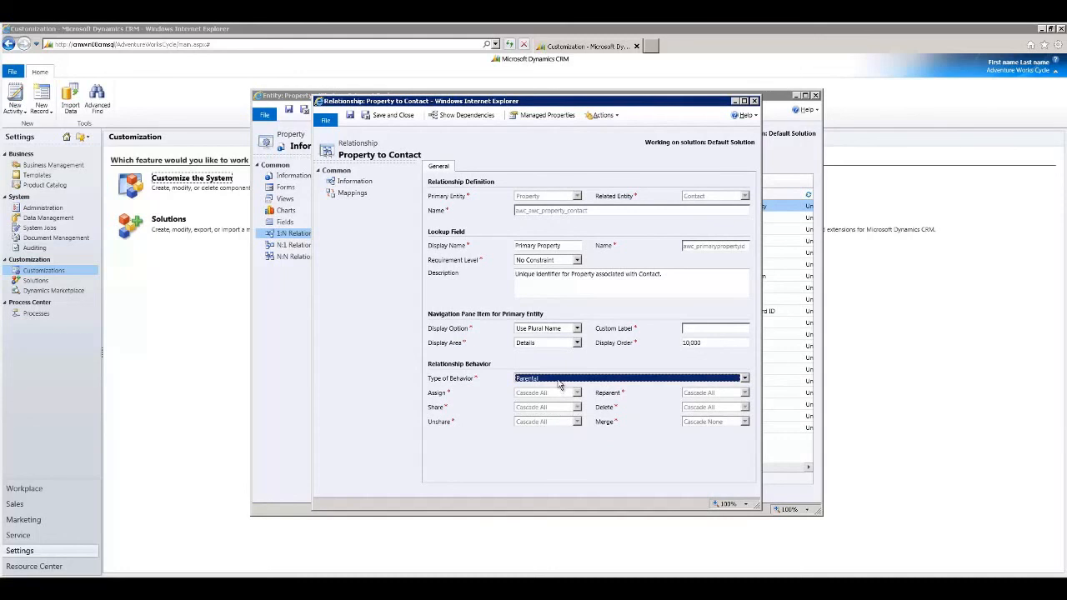
left_click(558, 383)
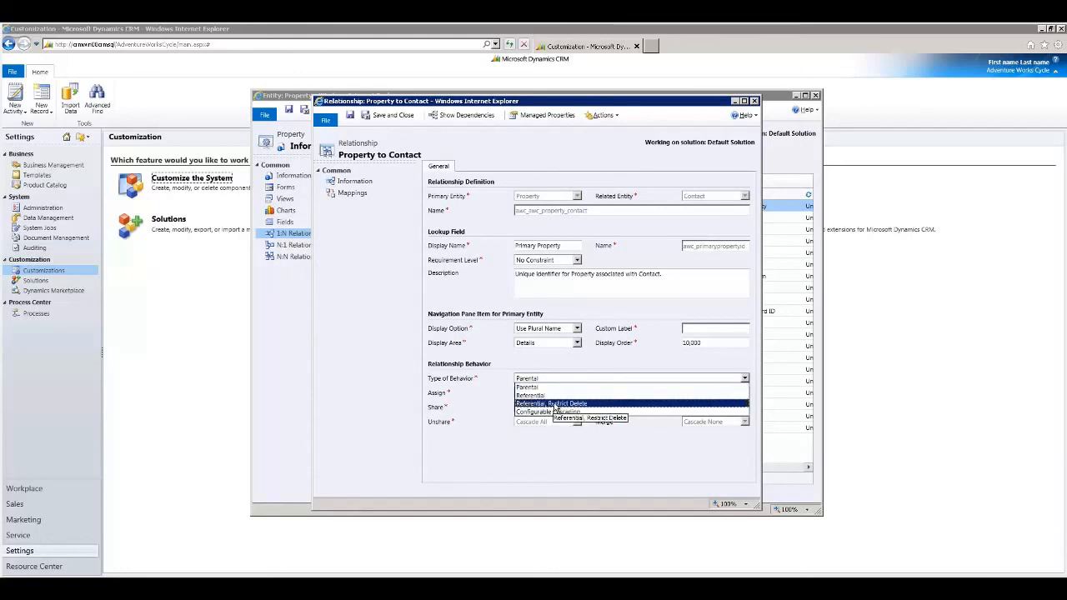
left_click(556, 411)
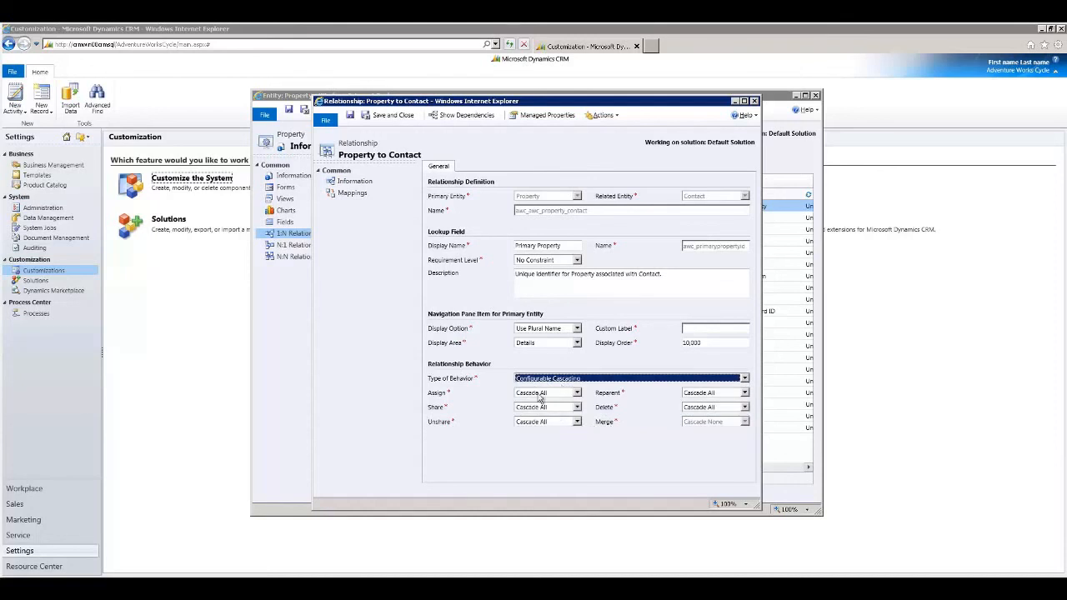
left_click(580, 395)
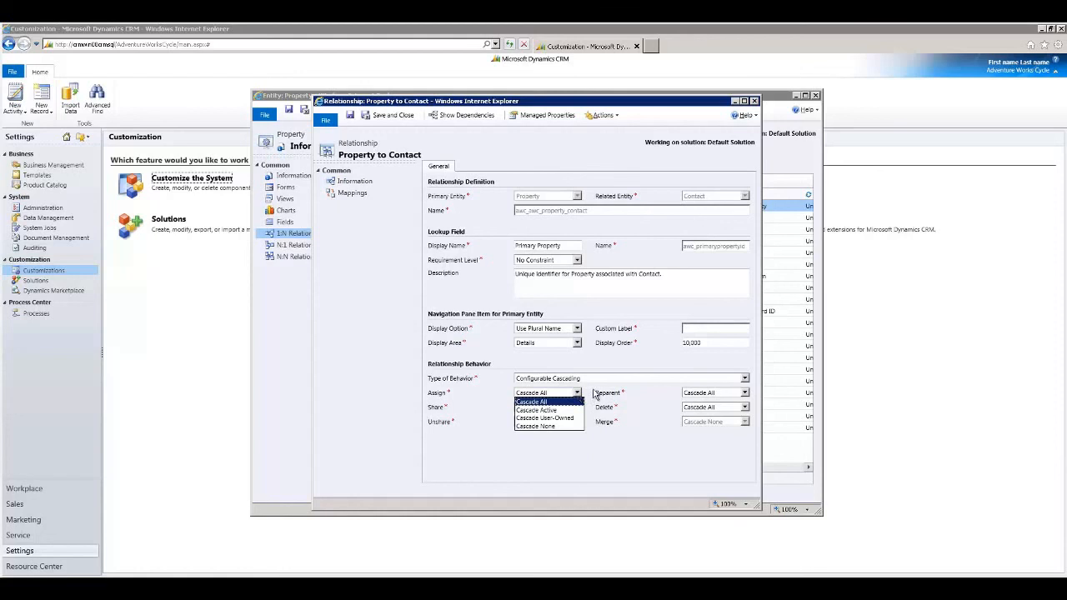
left_click(585, 397)
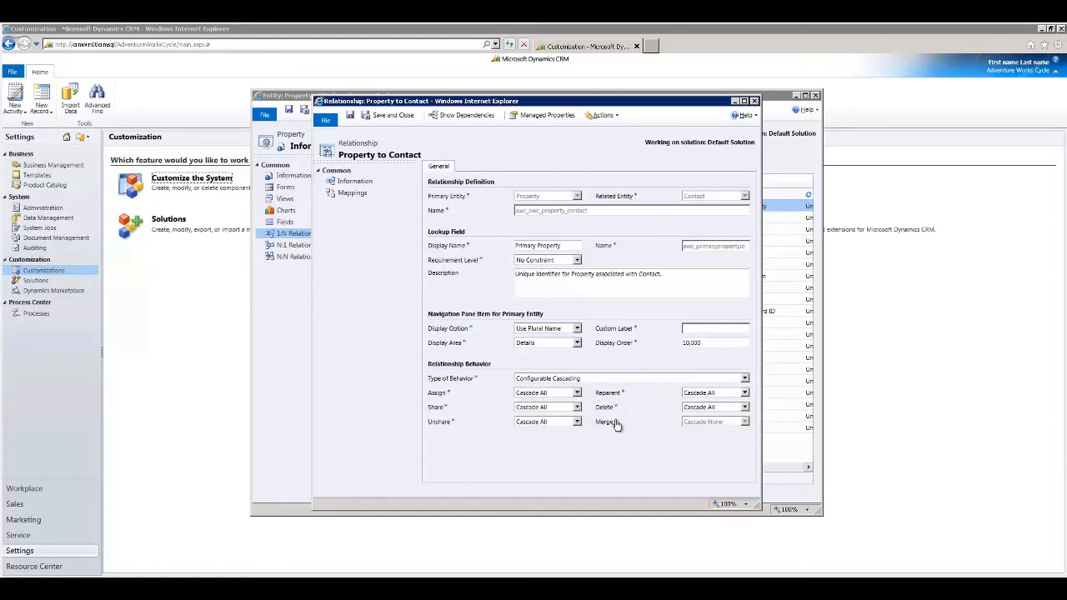
left_click(576, 397)
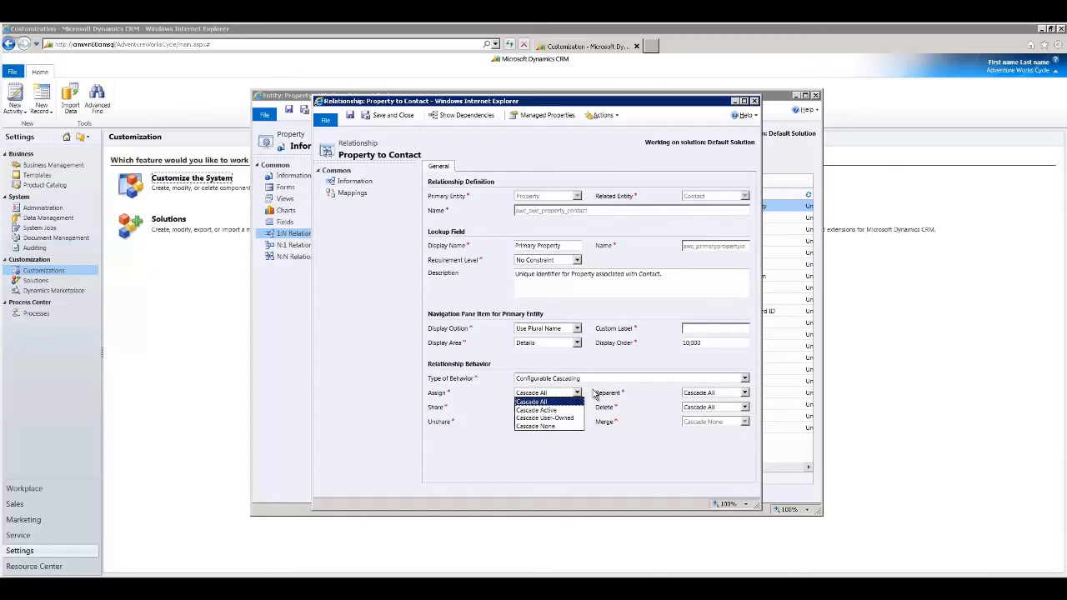
left_click(594, 392)
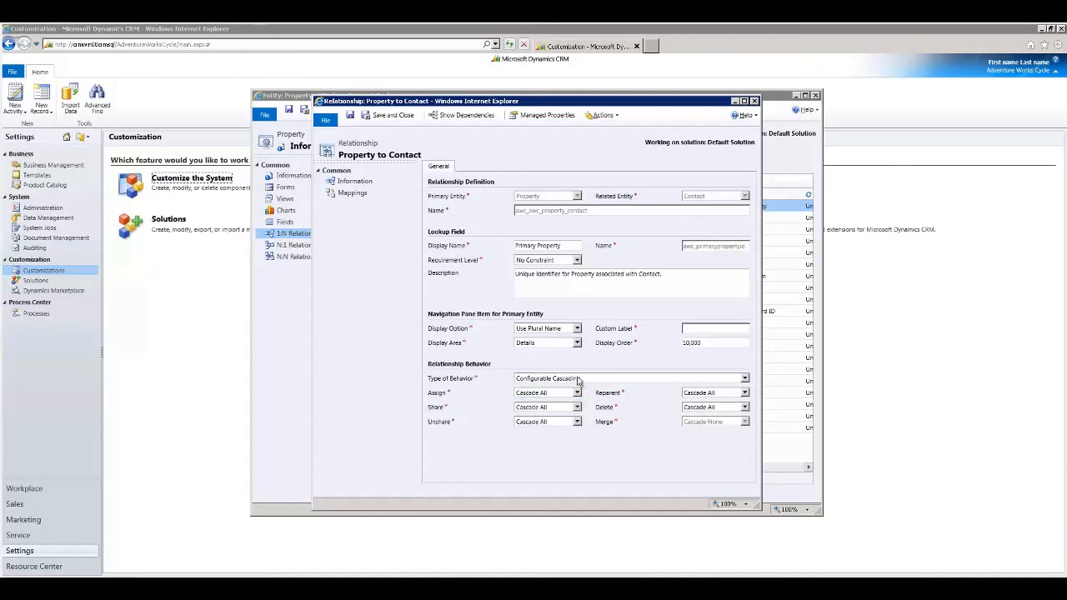
- Set the relationship's type of behavior back to Referential, then save and close the relationship
left_click(582, 380)
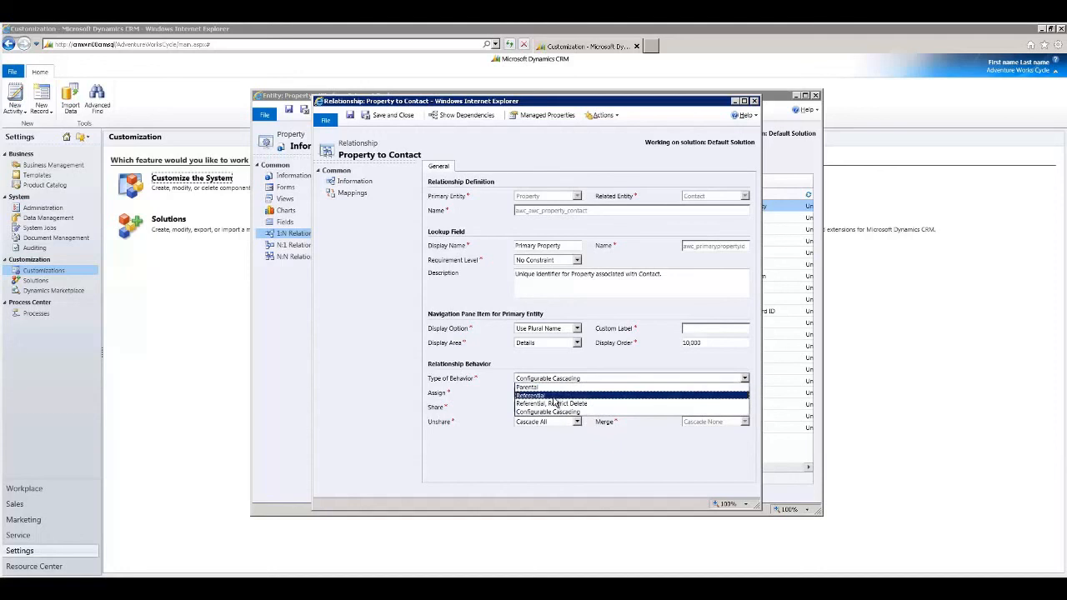
left_click(554, 395)
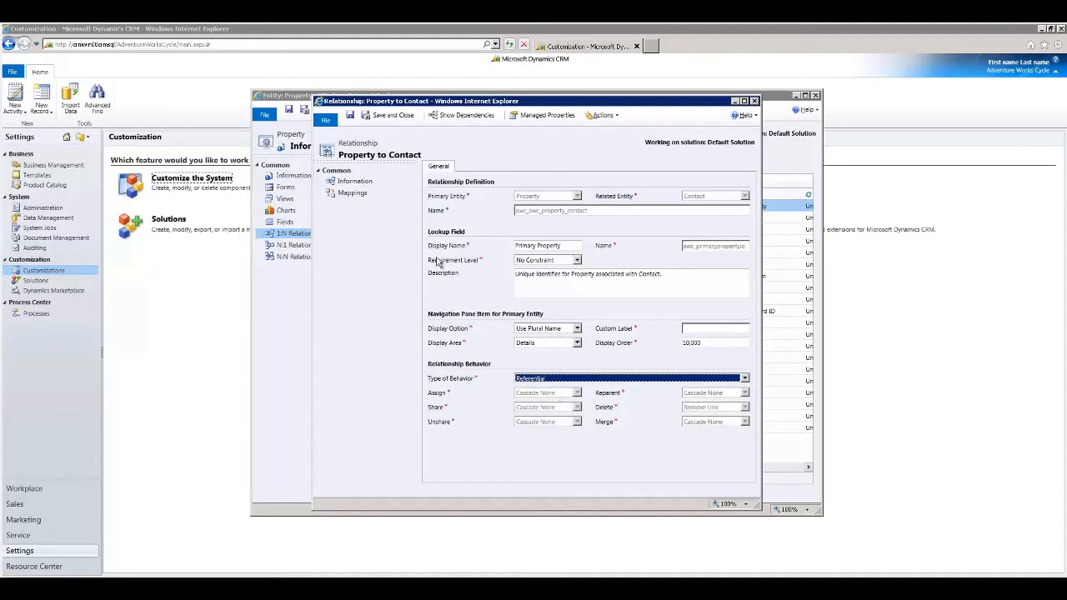
left_click(387, 114)
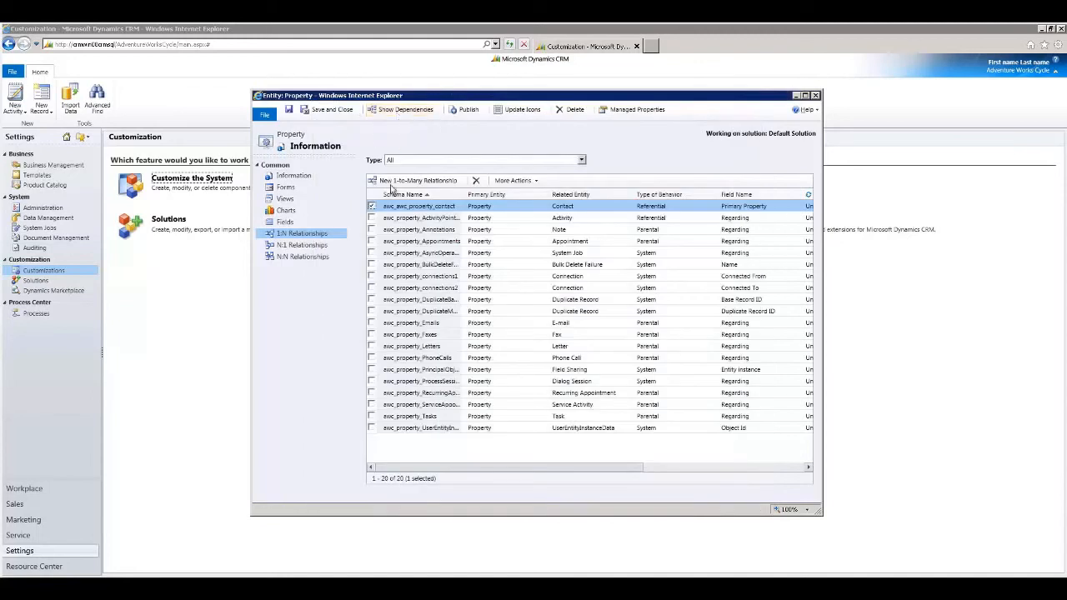
- Open the Property entity's main form and insert a sub-grid named and labelled Tenants in the General section
left_click(286, 188)
double_click(436, 214)
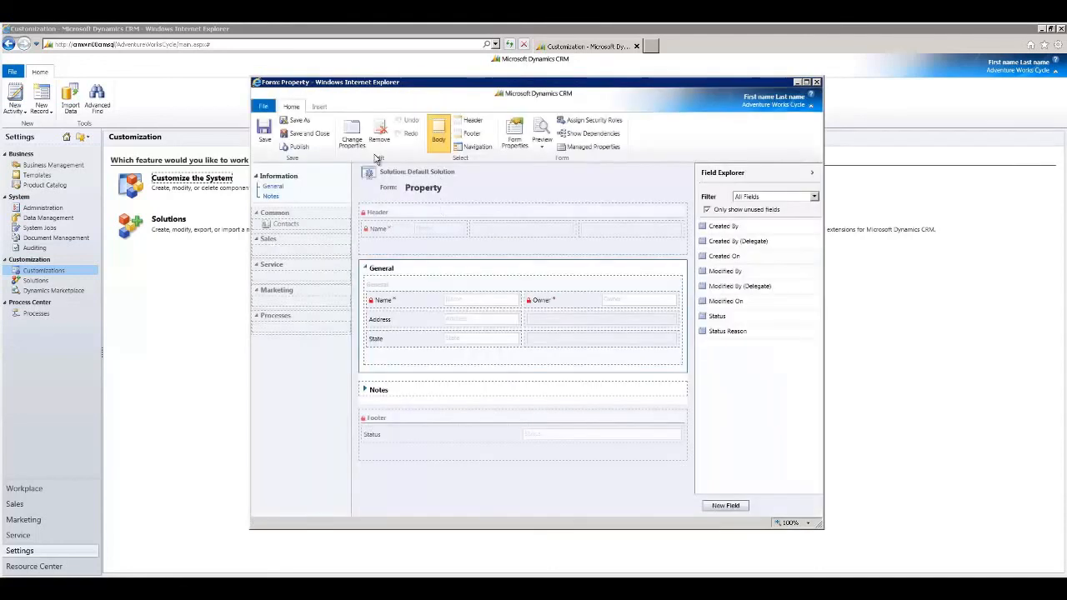
left_click(319, 107)
left_click(426, 139)
type("Tenants")
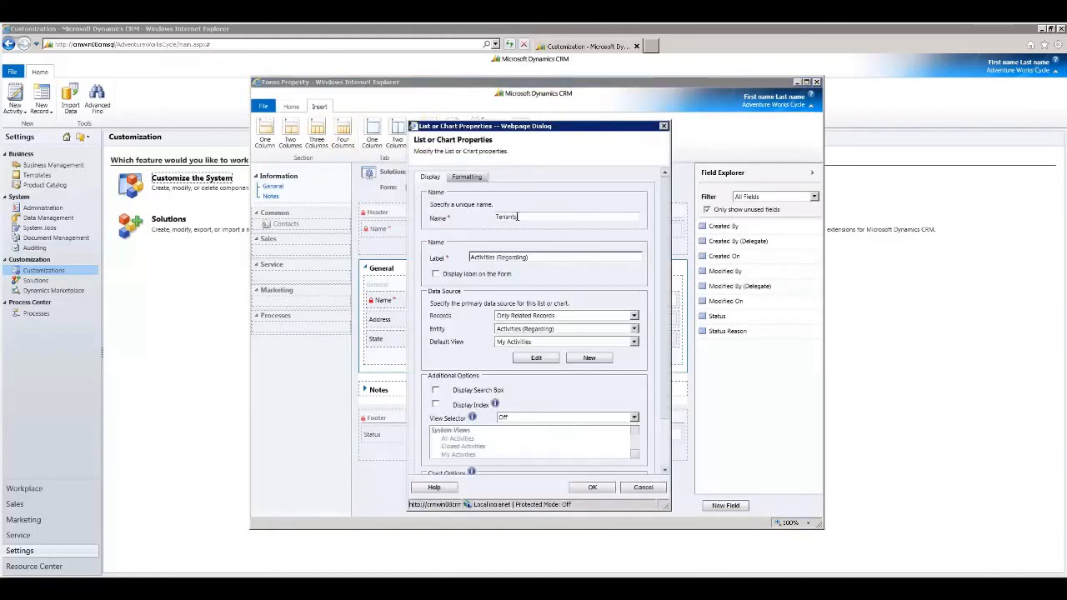
key("Tab")
- Set the Tenants sub-grid's data source to the Contacts (Primary Property) entity with Active Contacts as the default view
left_click(635, 330)
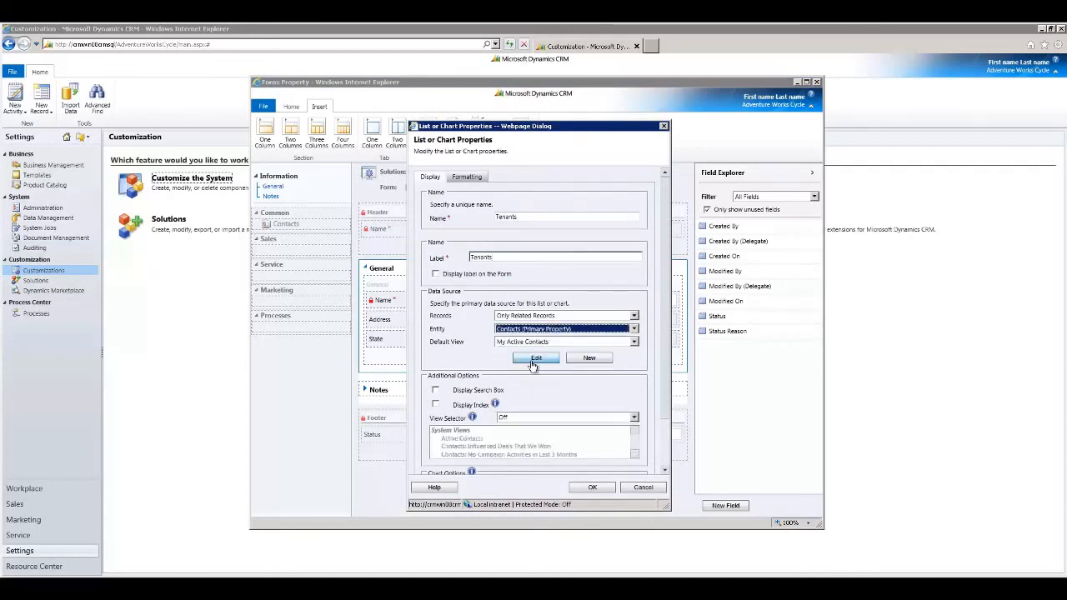
left_click(533, 365)
left_click(634, 343)
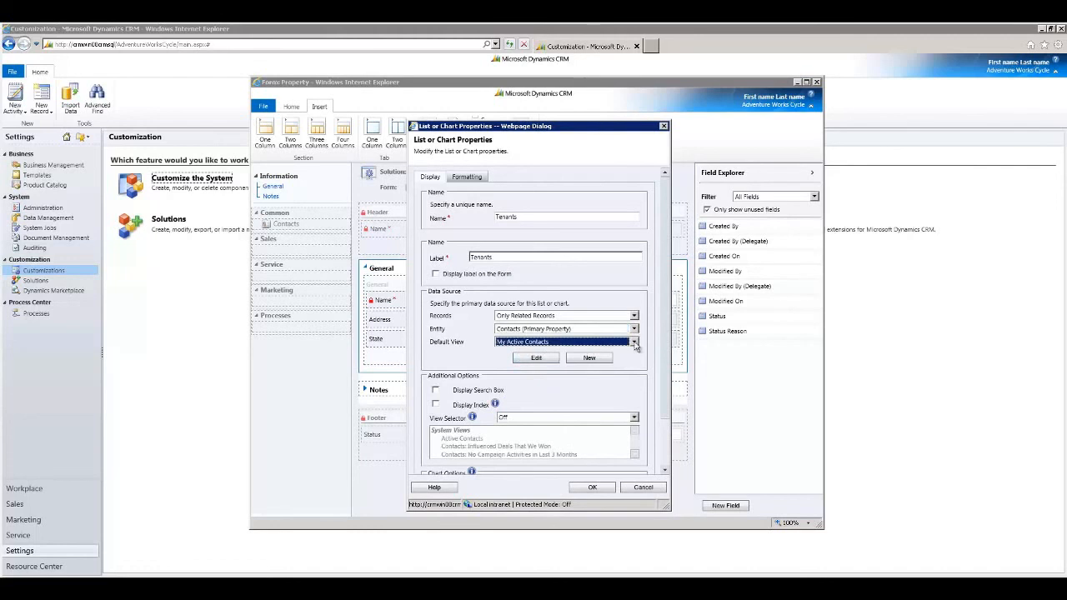
left_click(536, 361)
- Enable the search box and the index for the Tenants sub-grid
left_click(665, 472)
left_click(665, 472)
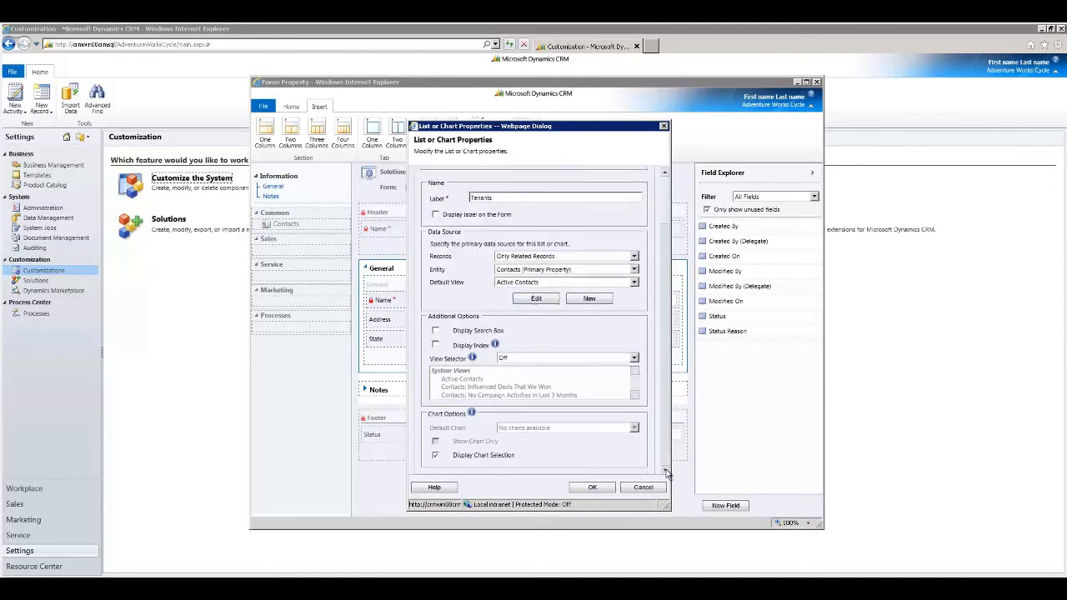
left_click(435, 332)
left_click(436, 346)
left_click(635, 359)
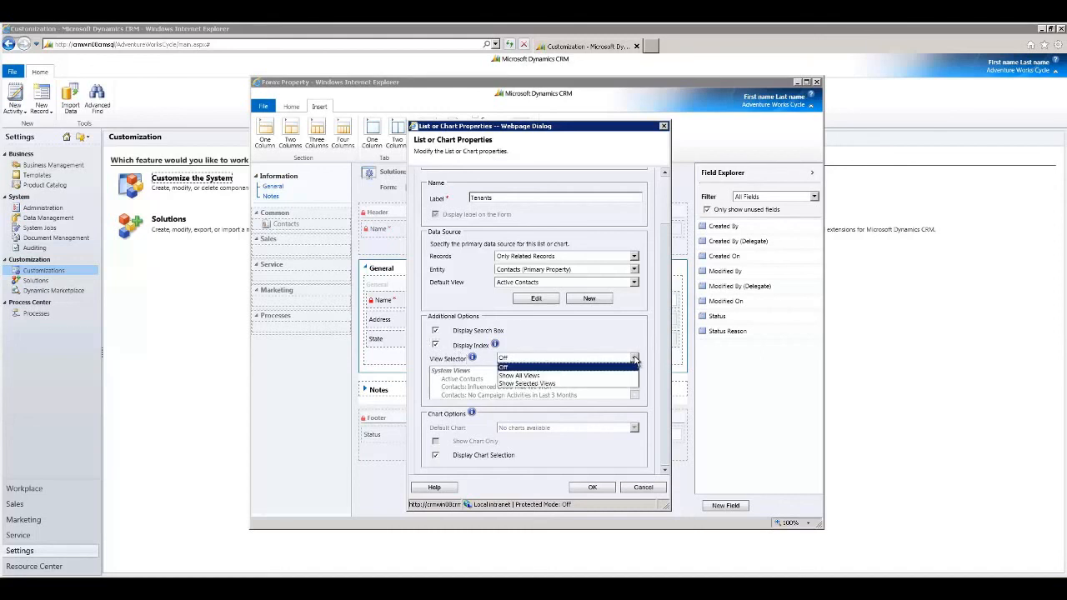
left_click(604, 340)
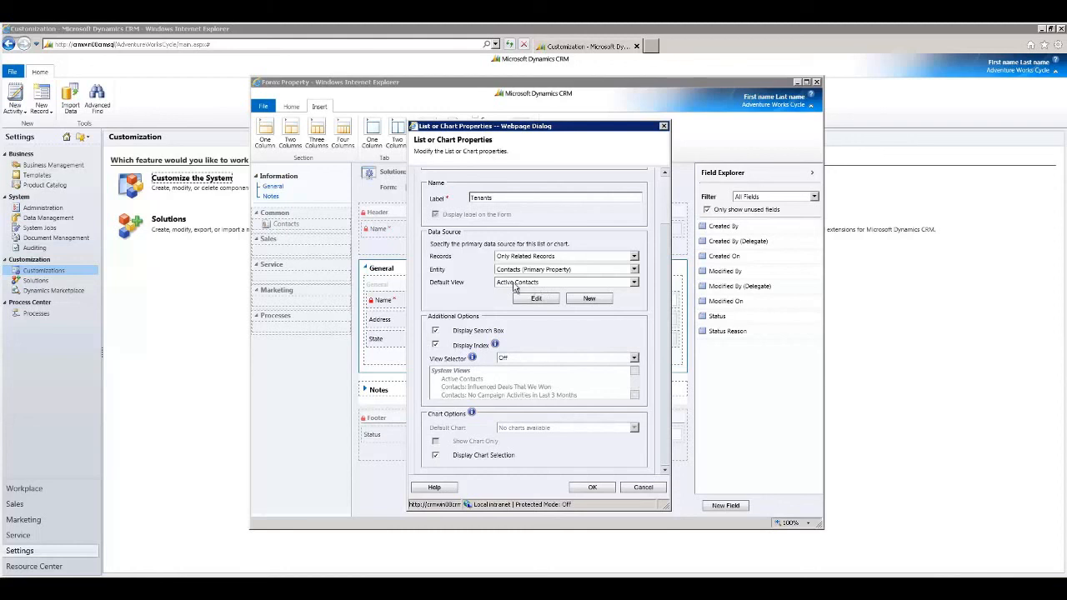
- Set the sub-grid's View Selector to Show Selected Views, choose Active Contacts and My Active Contacts, and confirm the sub-grid
left_click(634, 359)
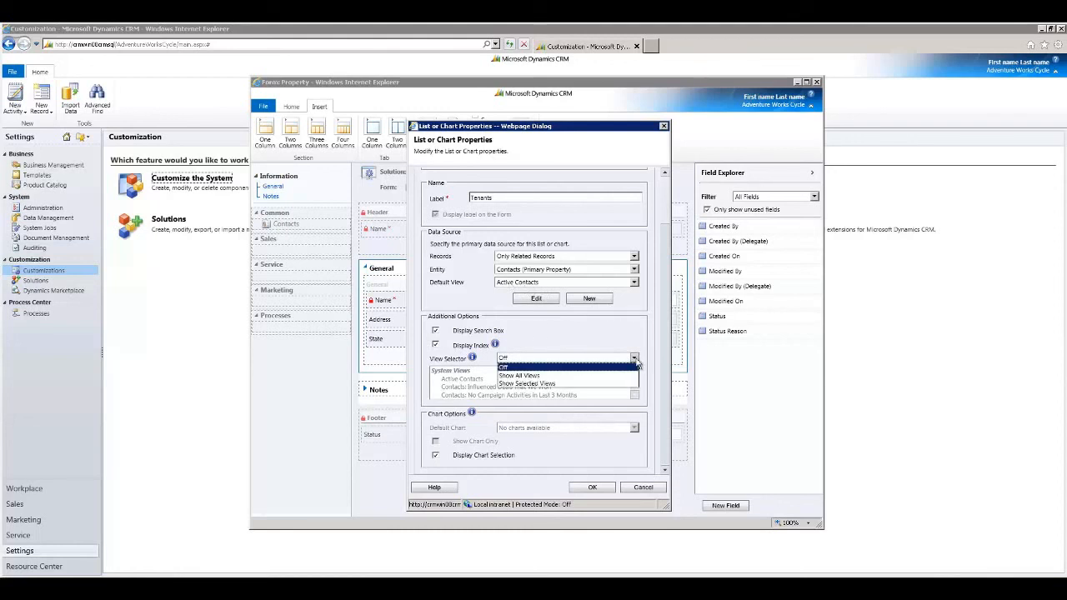
left_click(530, 383)
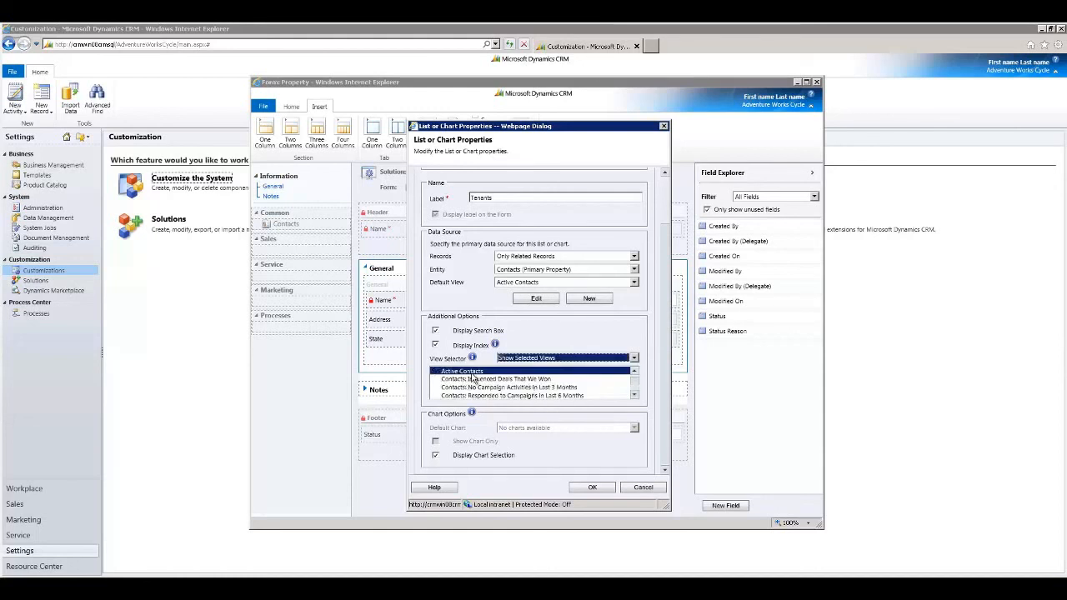
left_click(478, 380)
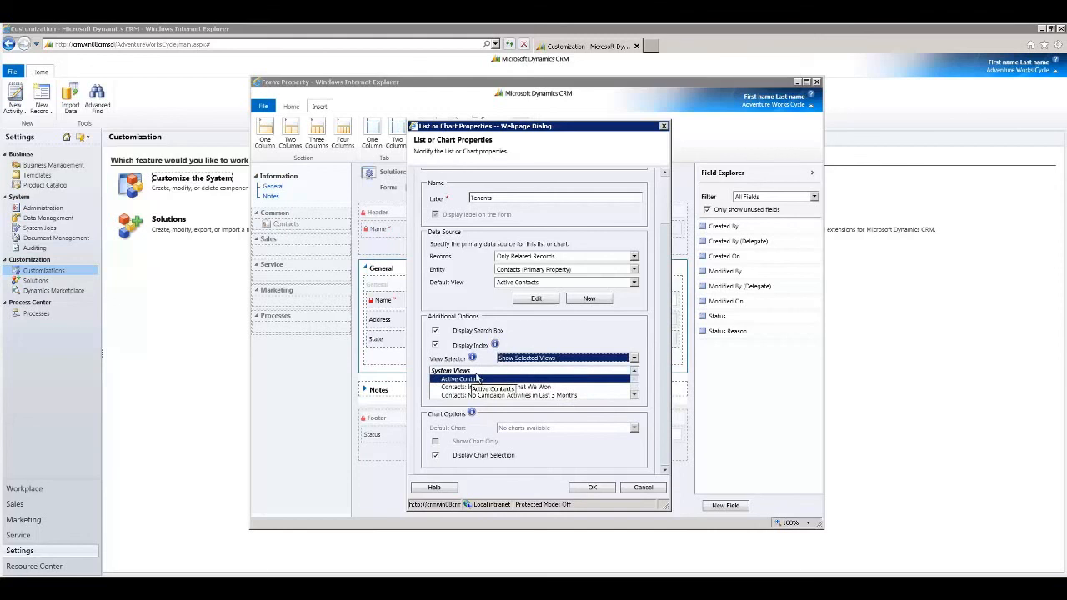
left_click(636, 396)
left_click(636, 396)
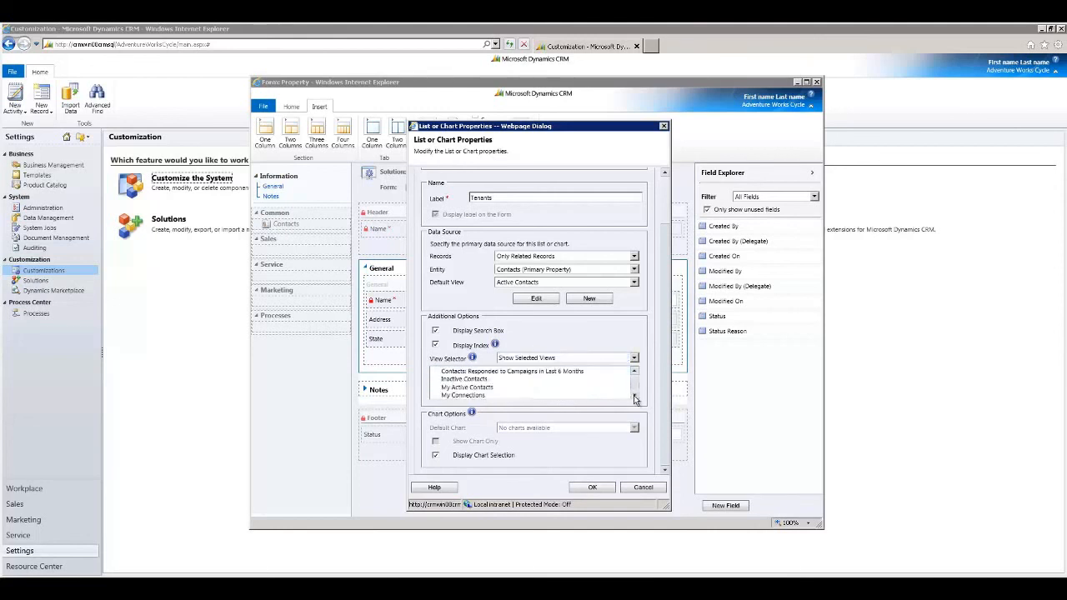
left_click(472, 388)
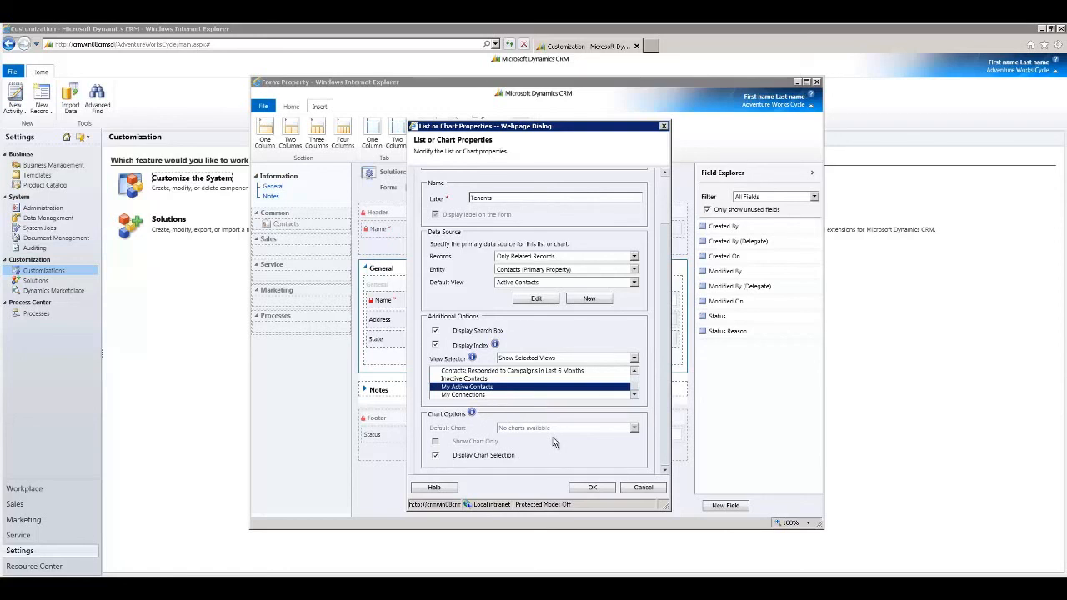
left_click(577, 486)
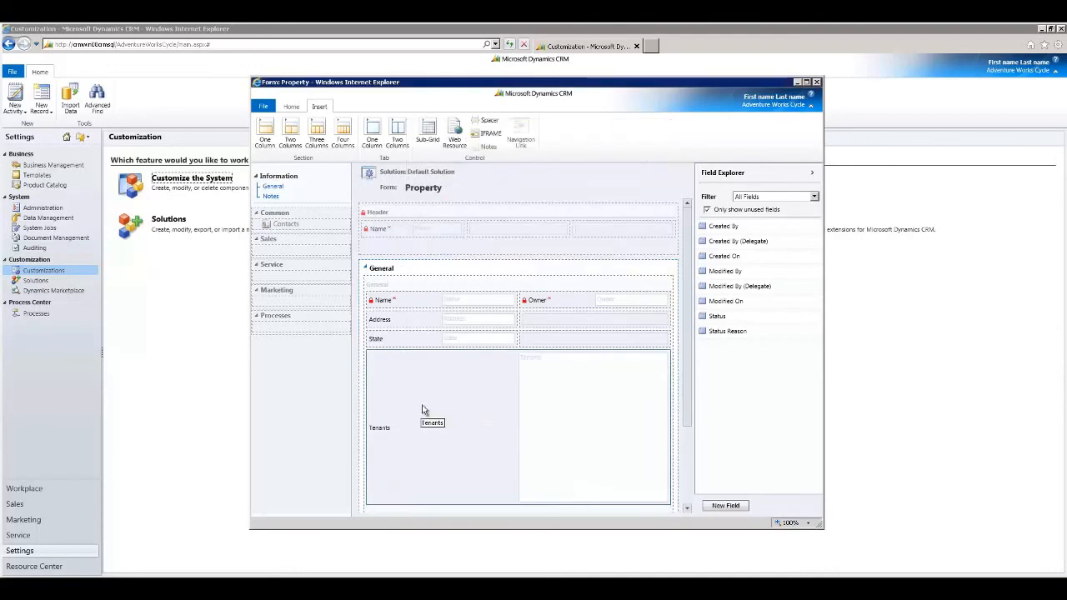
- Save and close the Property form and the Property entity
left_click(291, 105)
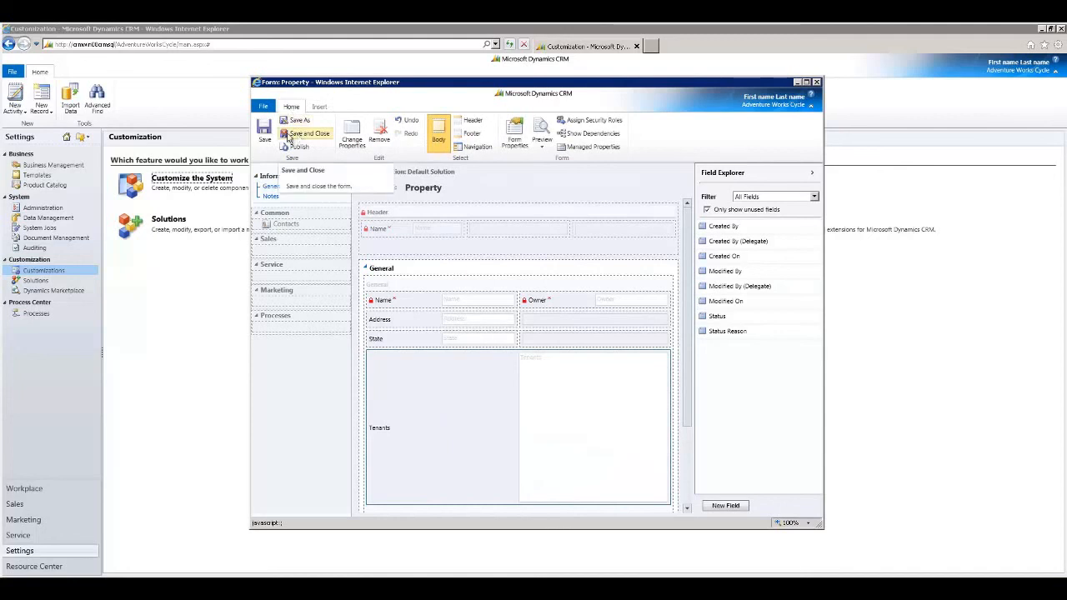
left_click(289, 136)
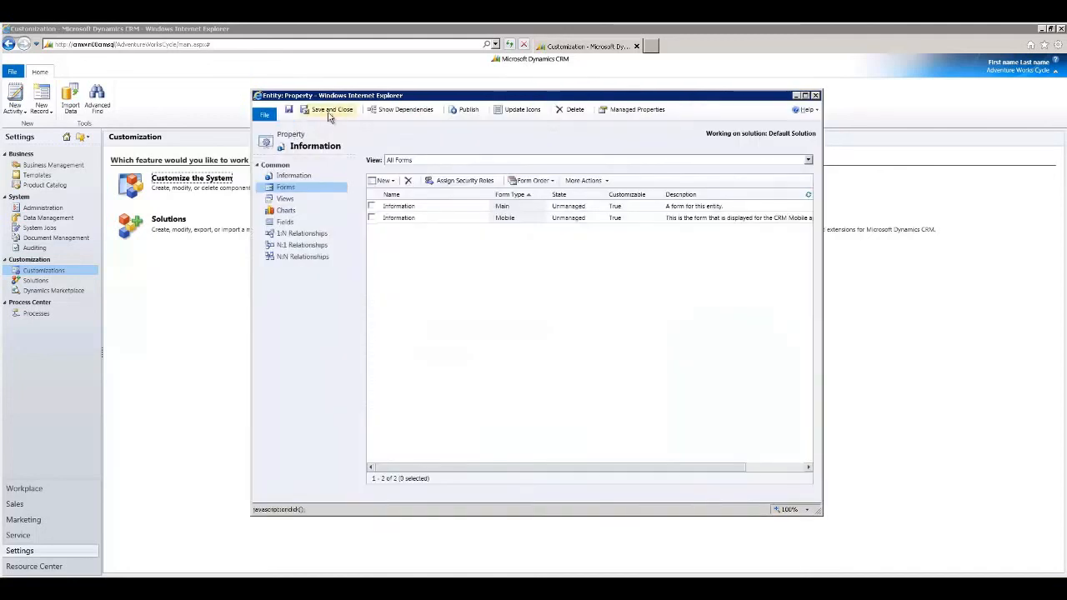
left_click(332, 111)
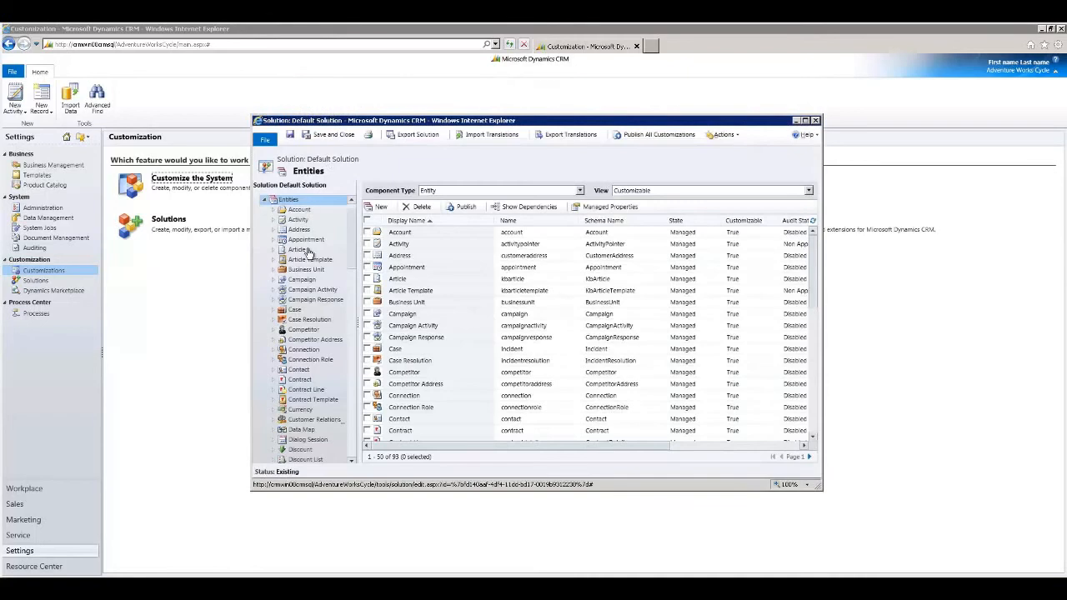
- Add the Primary Property field to the empty cell beside Parent Customer on the Contact entity's main form, and save and publish the form
left_click(297, 371)
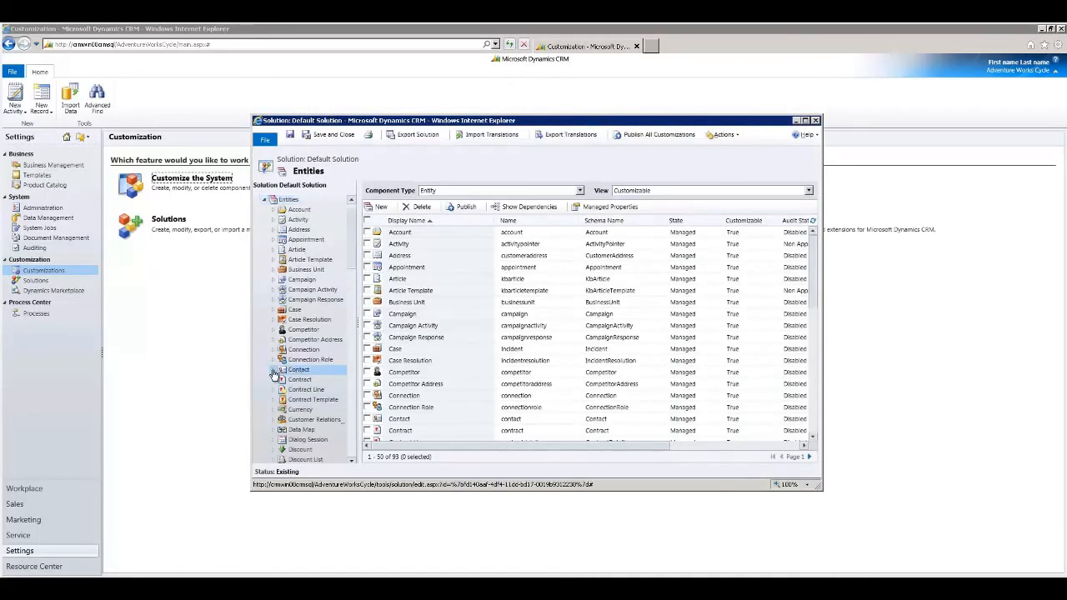
left_click(273, 372)
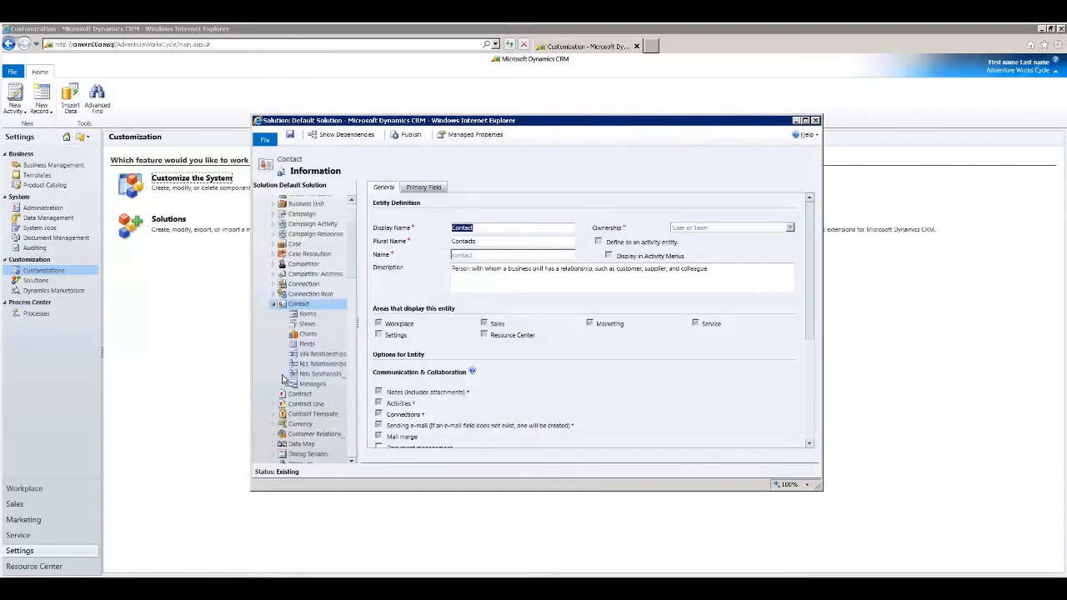
left_click(307, 315)
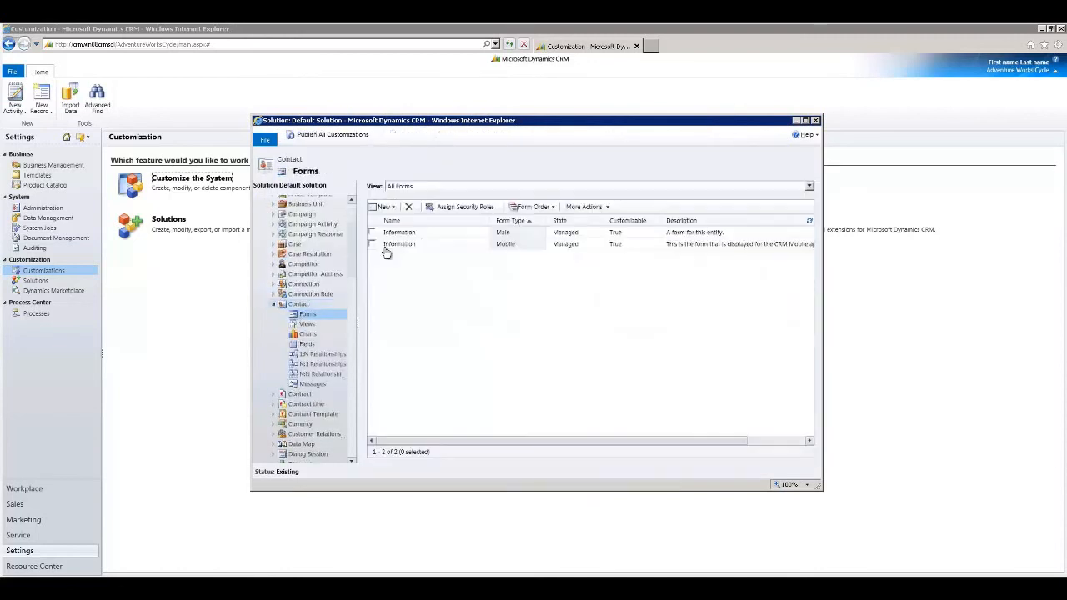
double_click(433, 233)
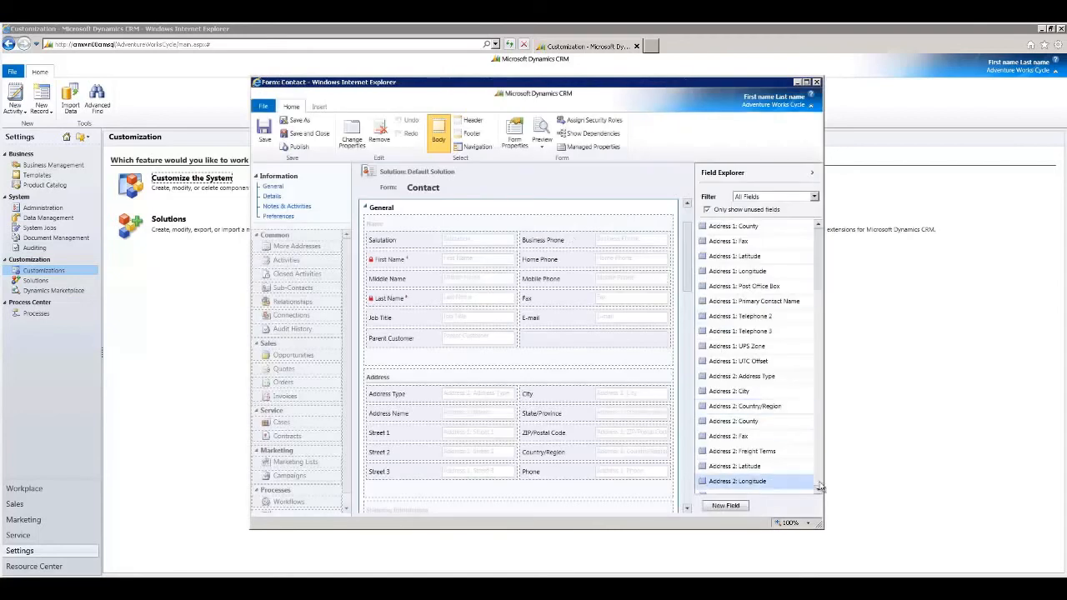
scroll(820, 487, "down", 15)
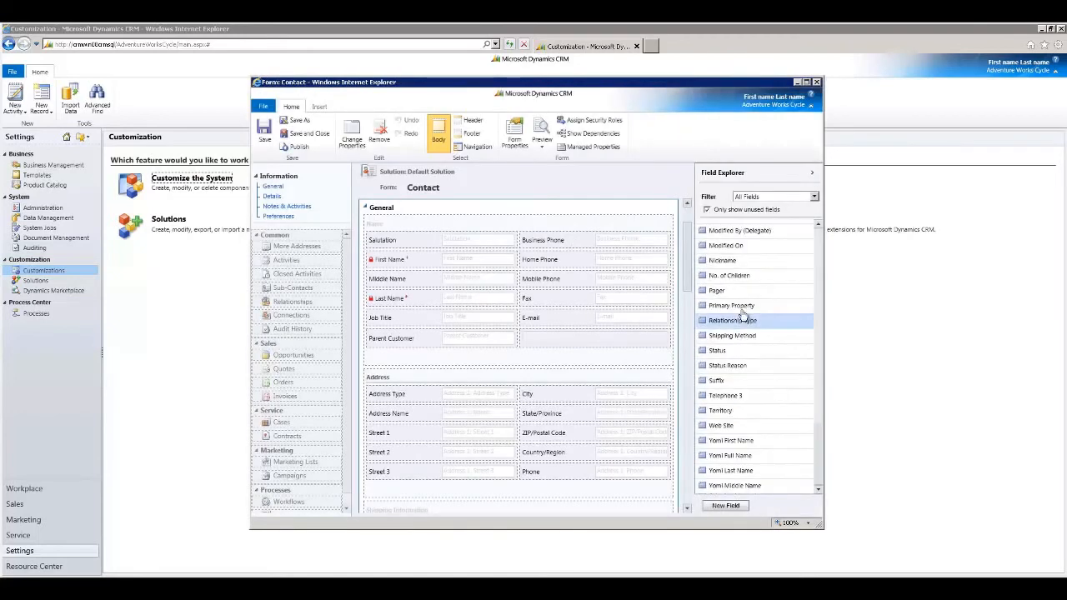
left_click_drag(734, 306, 583, 342)
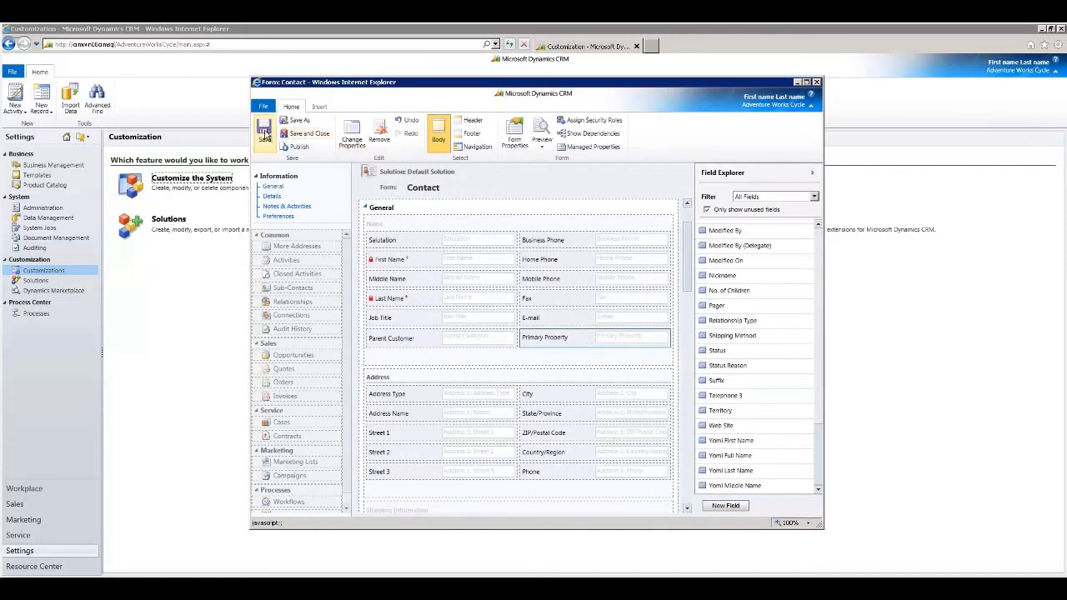
left_click(302, 151)
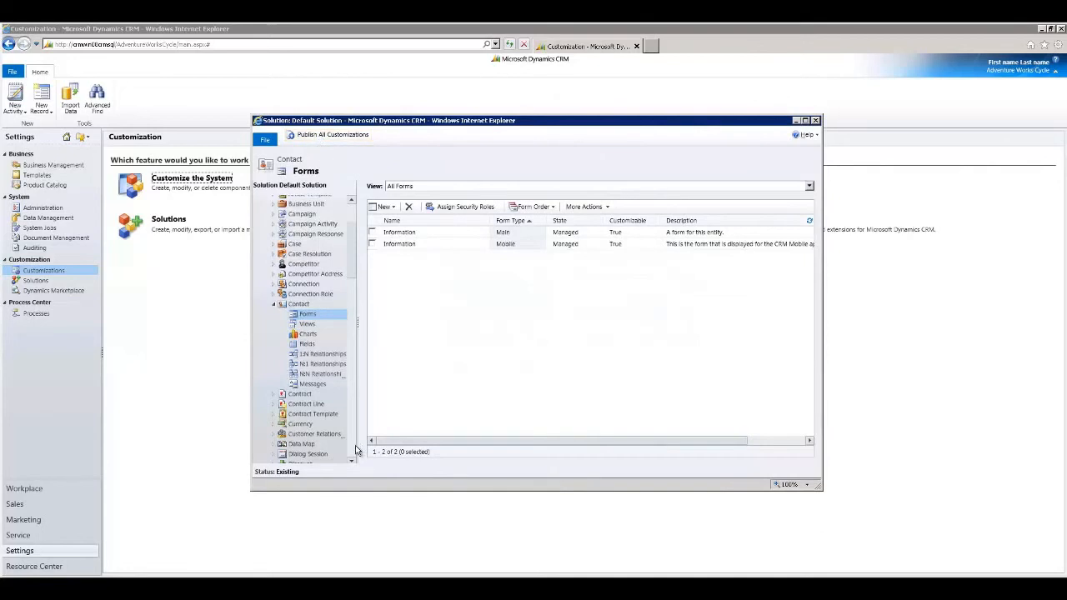
- Open the Property entity in the default solution and publish its customizations
scroll(354, 450, "down", 5)
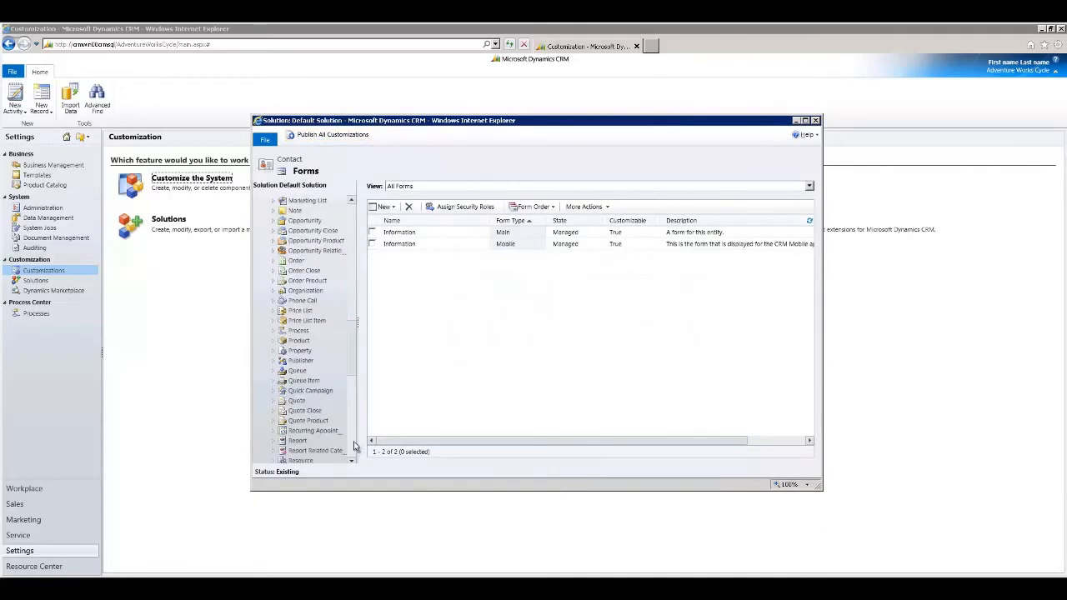
left_click(273, 351)
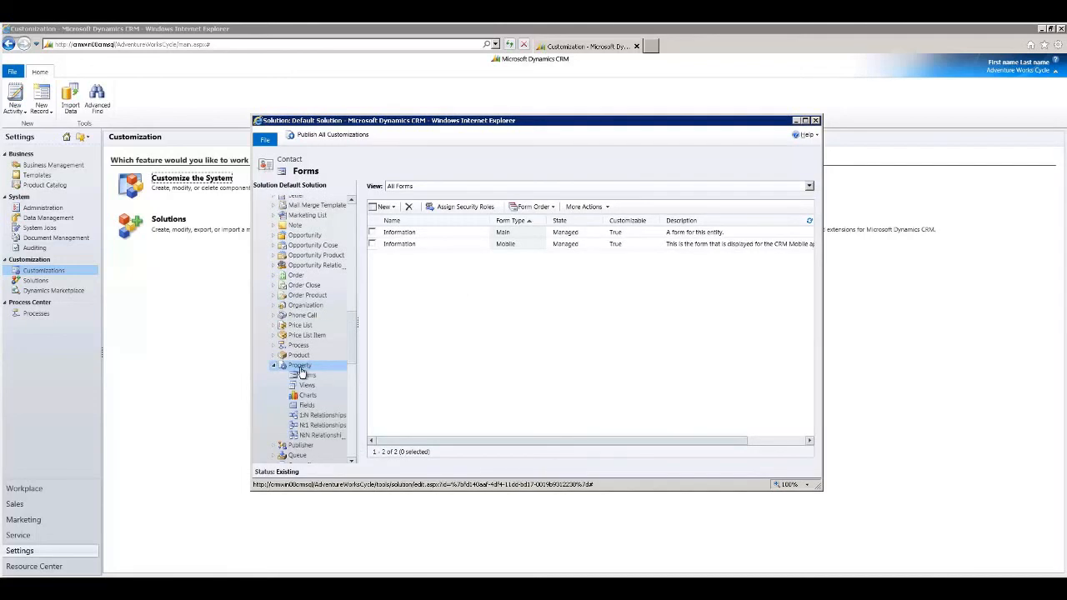
left_click(367, 135)
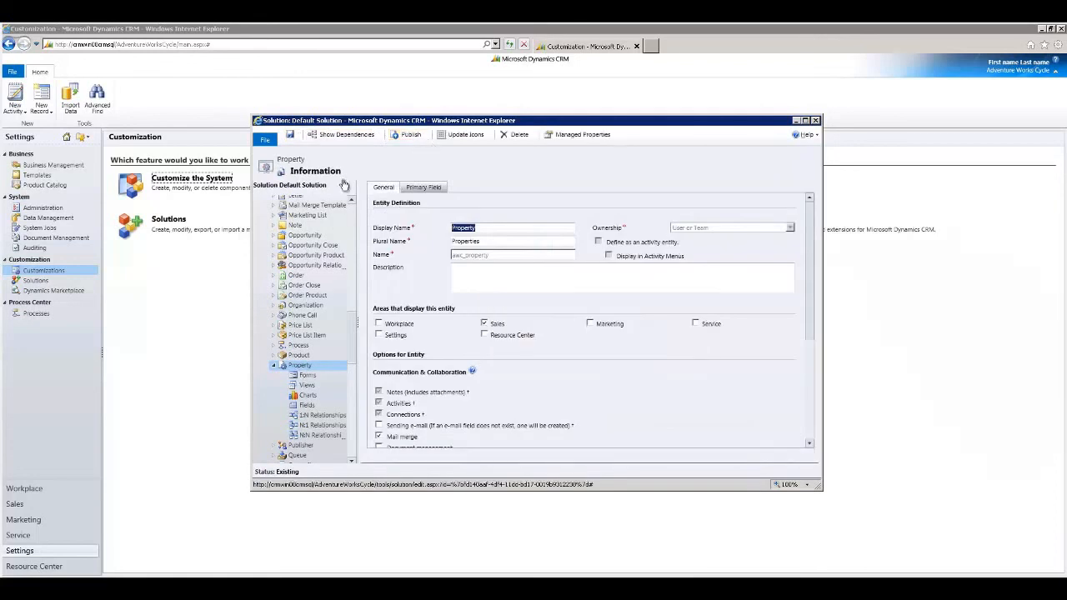
- Open the Properties list in the Sales area
left_click(38, 492)
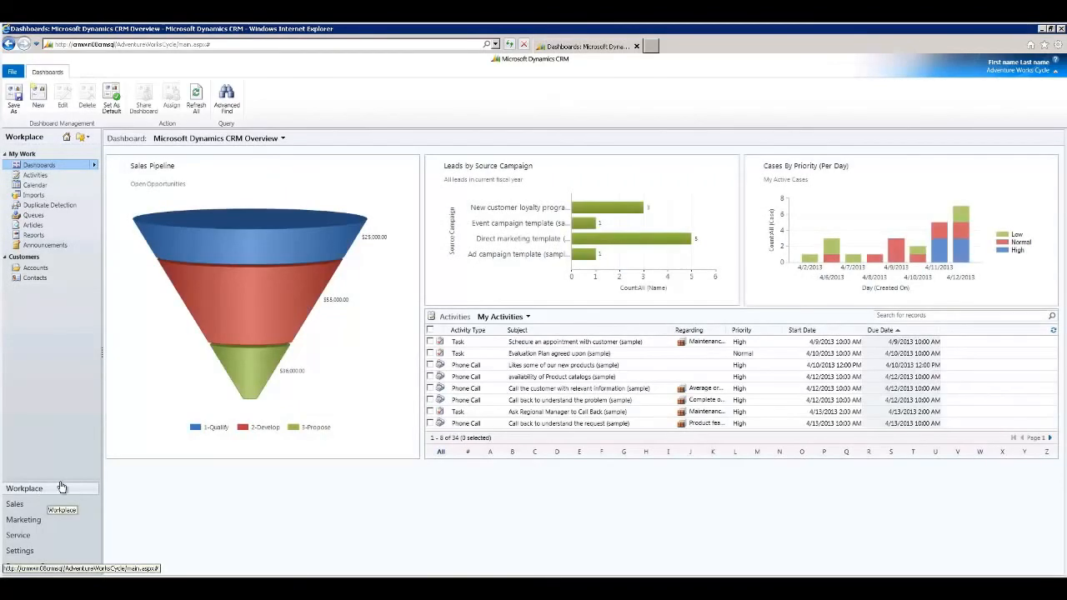
left_click(28, 508)
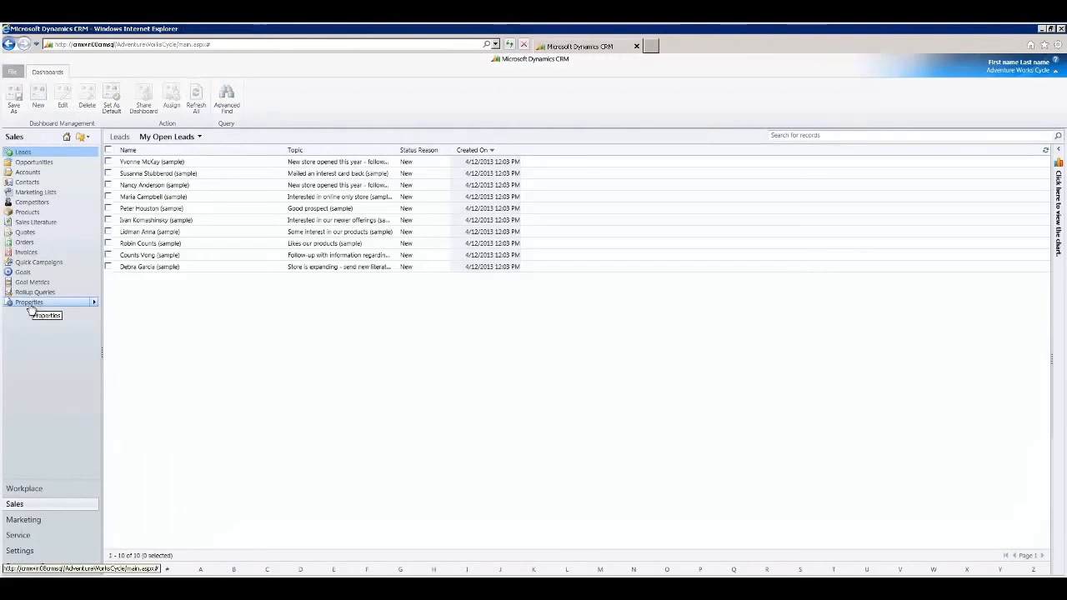
left_click(29, 304)
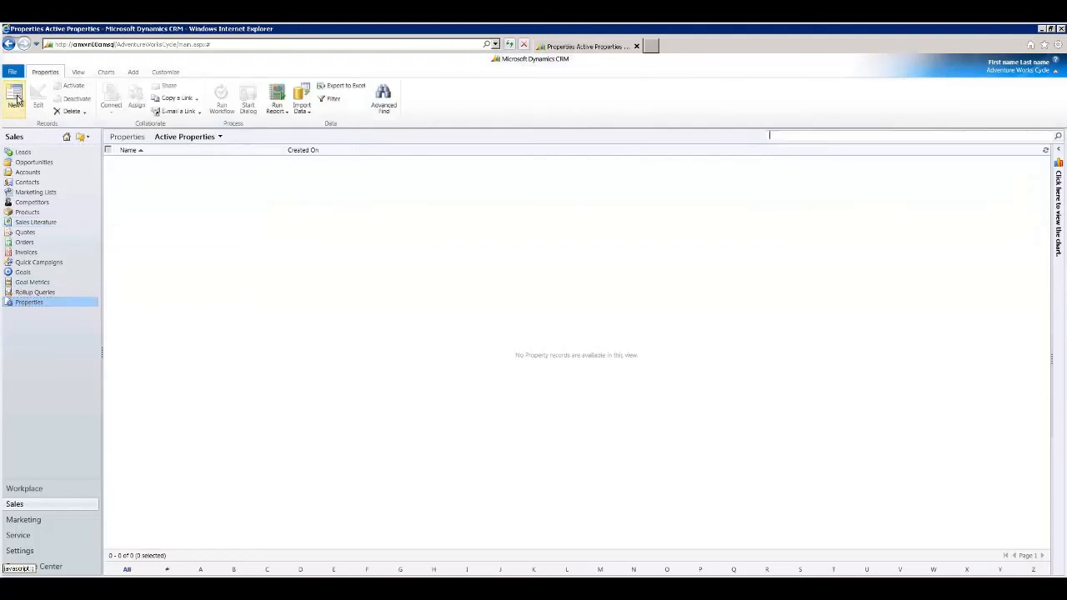
- Create a property record named Dakota West Apartments, fill in its street address, set the state to ND, and save the record
left_click(14, 98)
left_click(357, 208)
type("Dakota West Apartments")
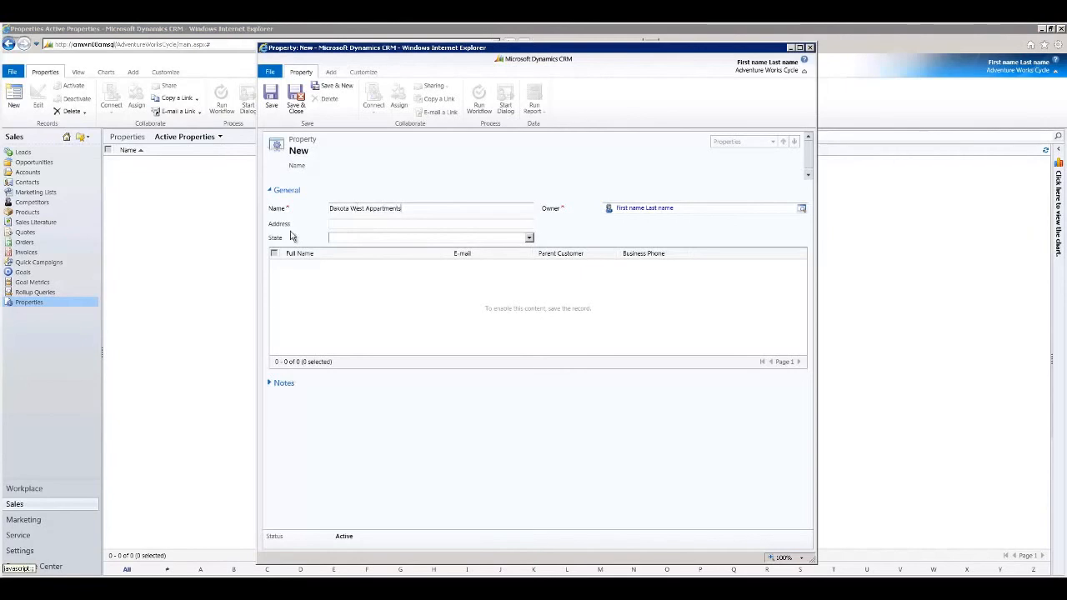
left_click(354, 223)
type("101 3rd St")
key("Tab")
type("ND")
key("Tab")
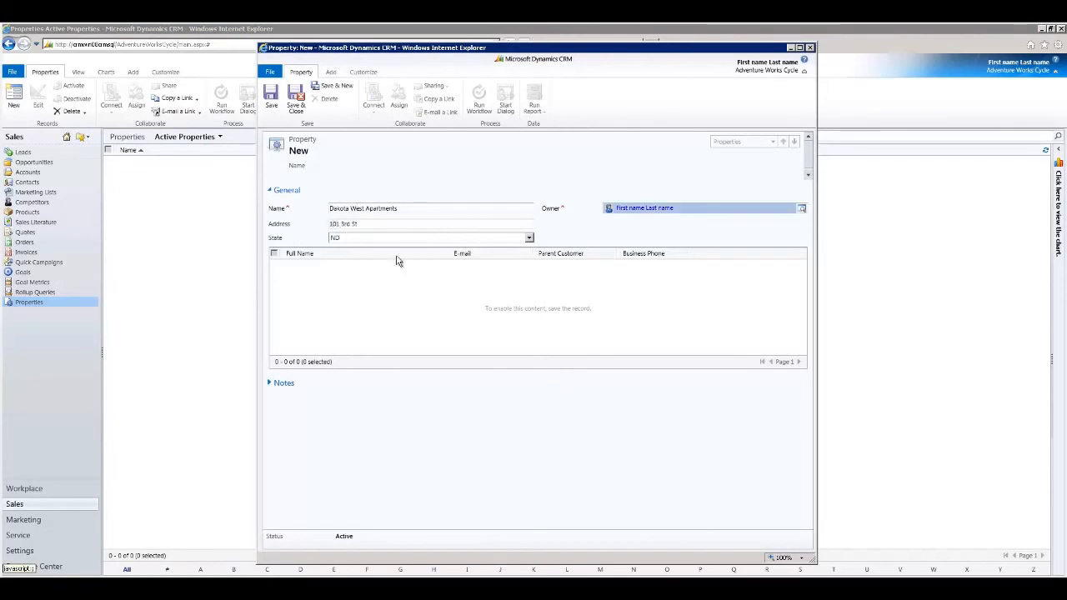
left_click(276, 101)
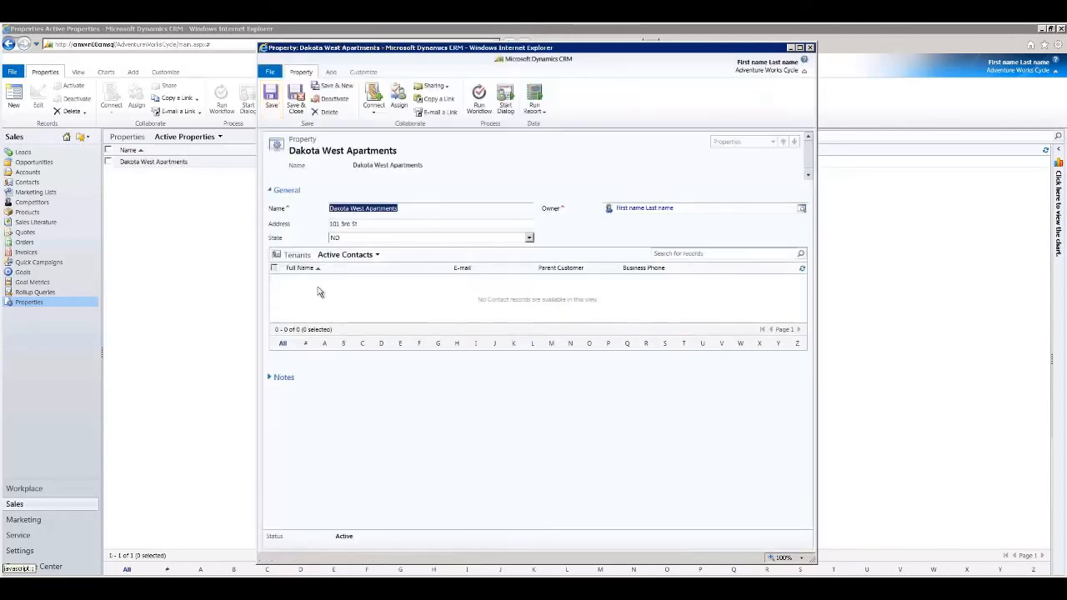
- Add the first two existing contacts as tenants of Dakota West Apartments, and save and close the property record
left_click(321, 289)
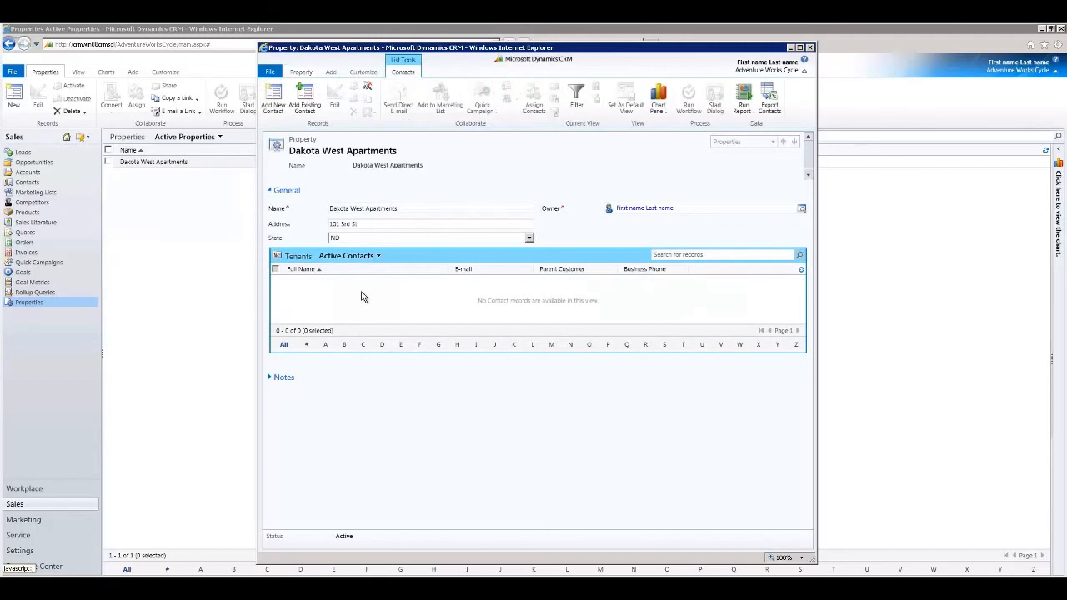
left_click(306, 107)
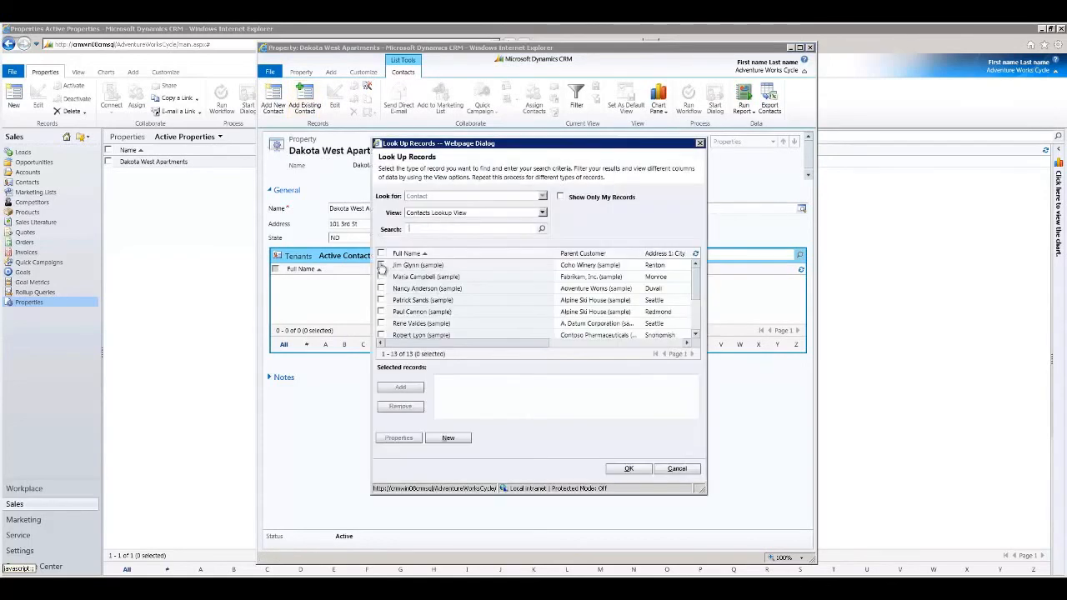
left_click(382, 266)
left_click(382, 277)
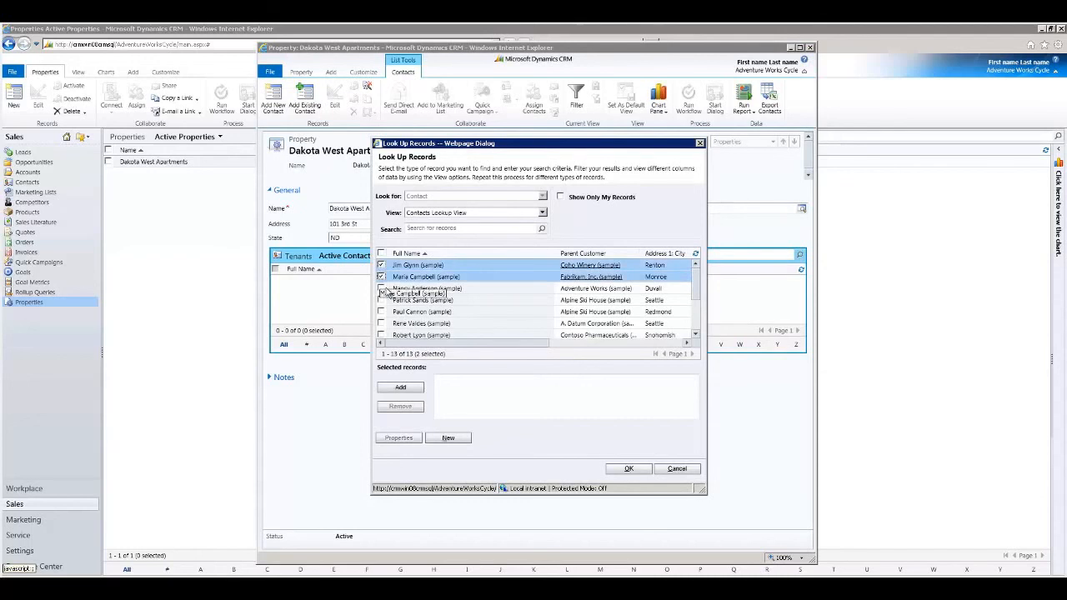
left_click(400, 387)
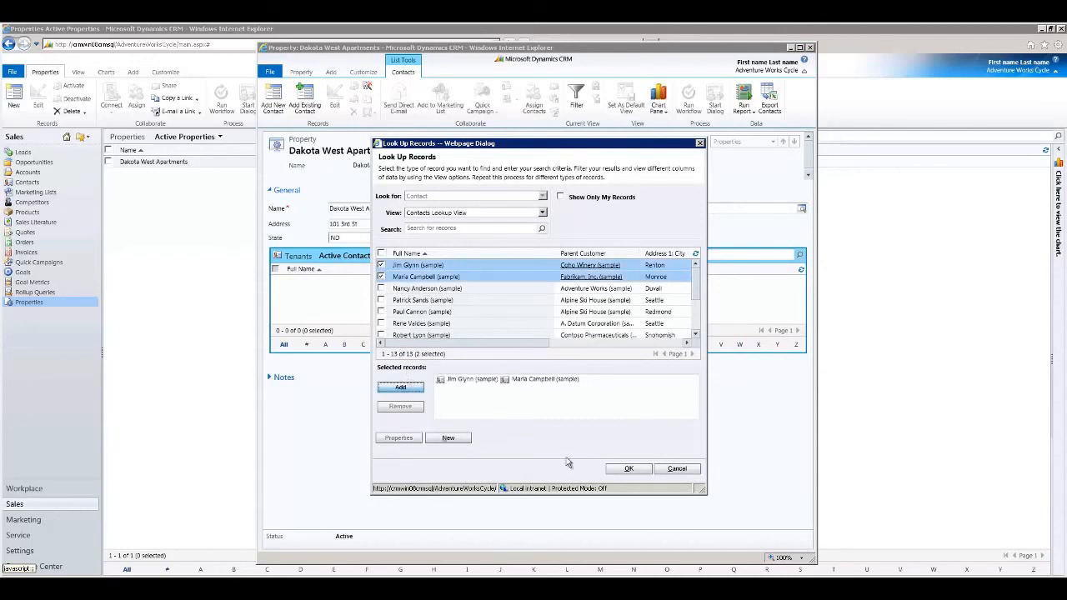
left_click(634, 470)
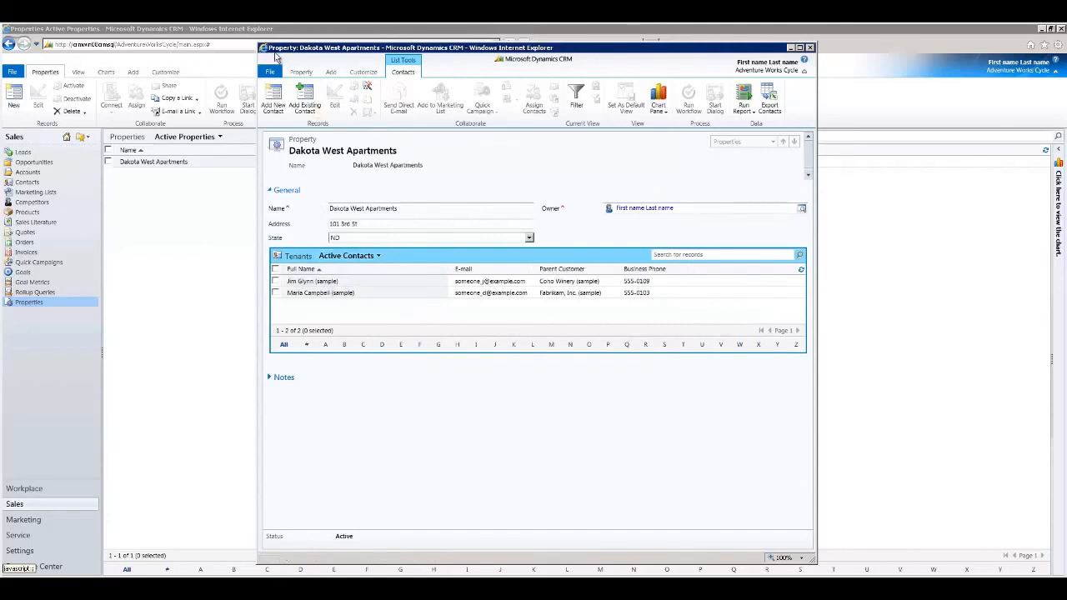
left_click(300, 73)
left_click(299, 98)
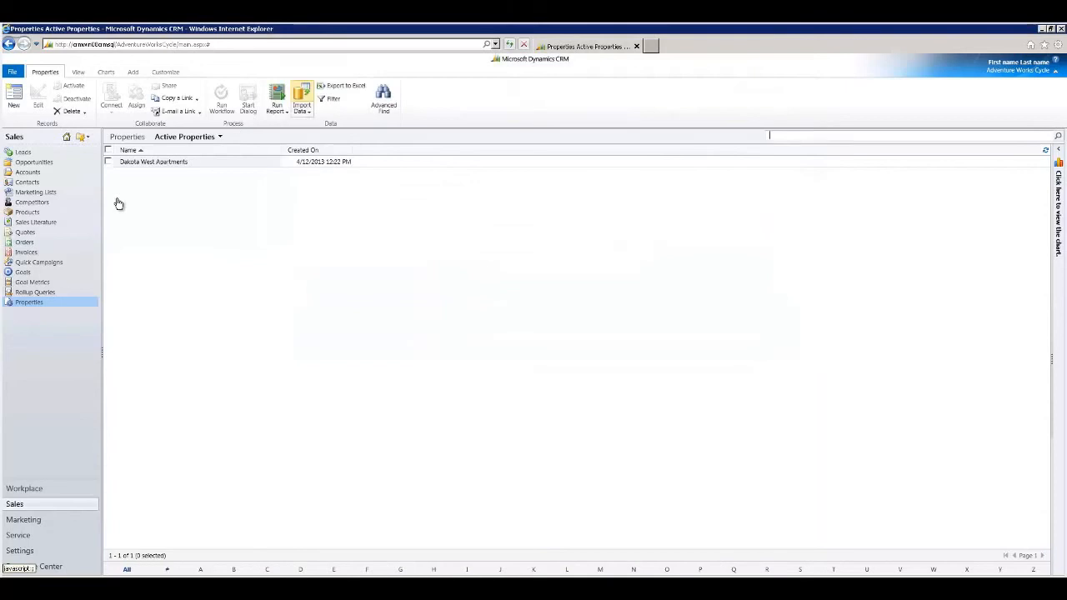
- Check the Primary Property field on the first contact's record in the Contacts list, and close the record
left_click(28, 182)
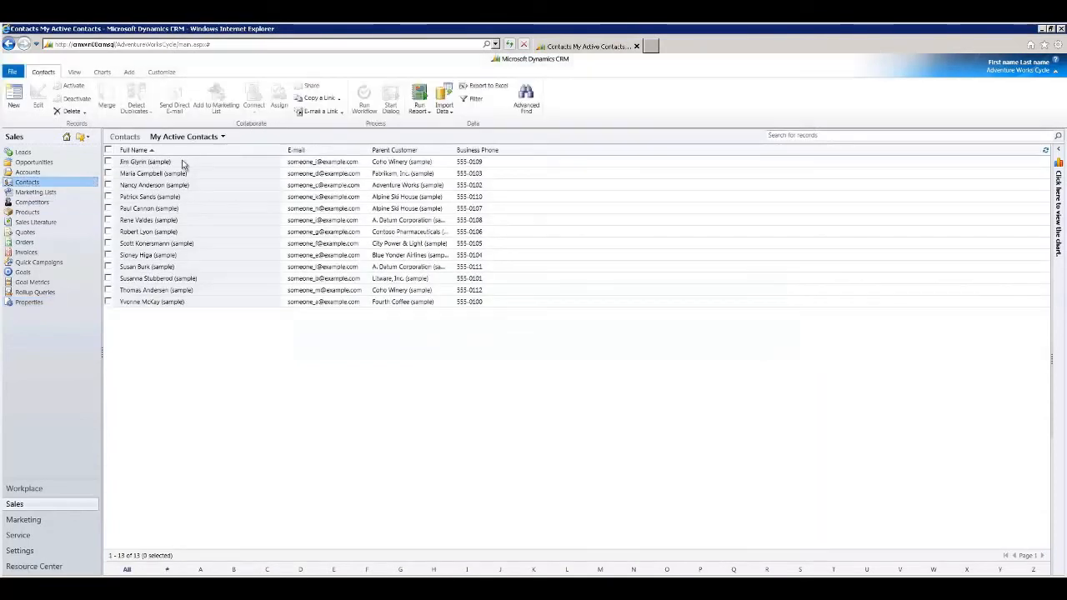
double_click(183, 162)
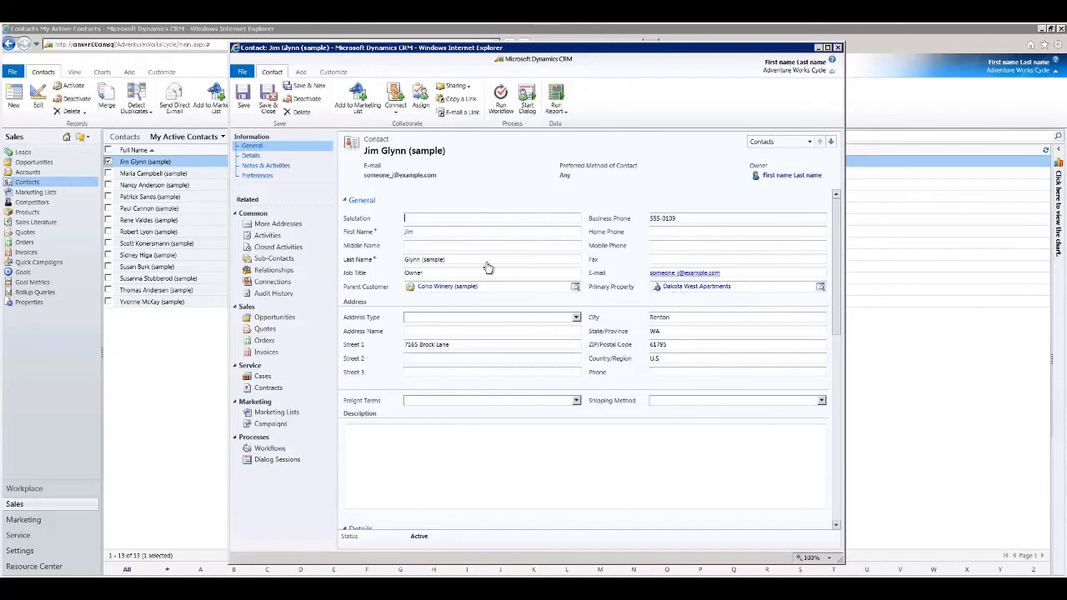
left_click(838, 48)
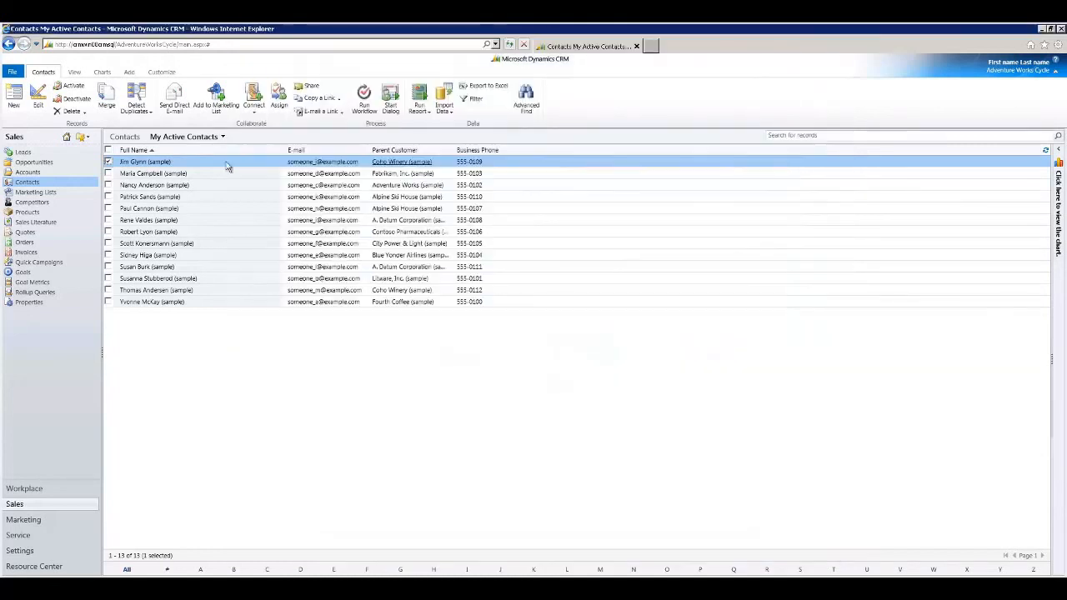
- Set the Primary Property of the Contoso Pharmaceuticals contact to Dakota West Apartments, and save and close the contact
double_click(190, 233)
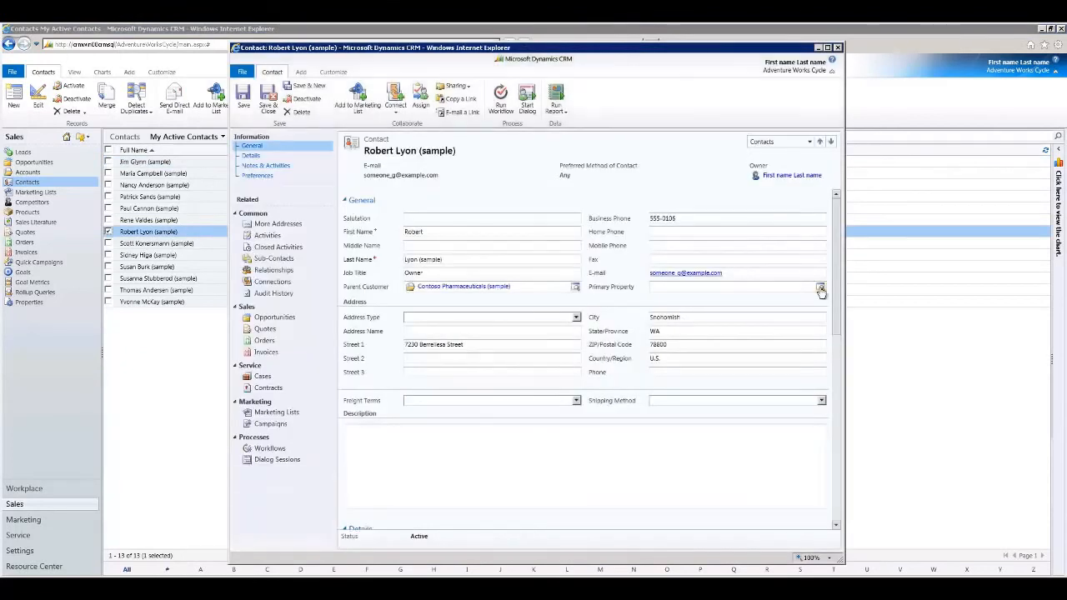
left_click(821, 287)
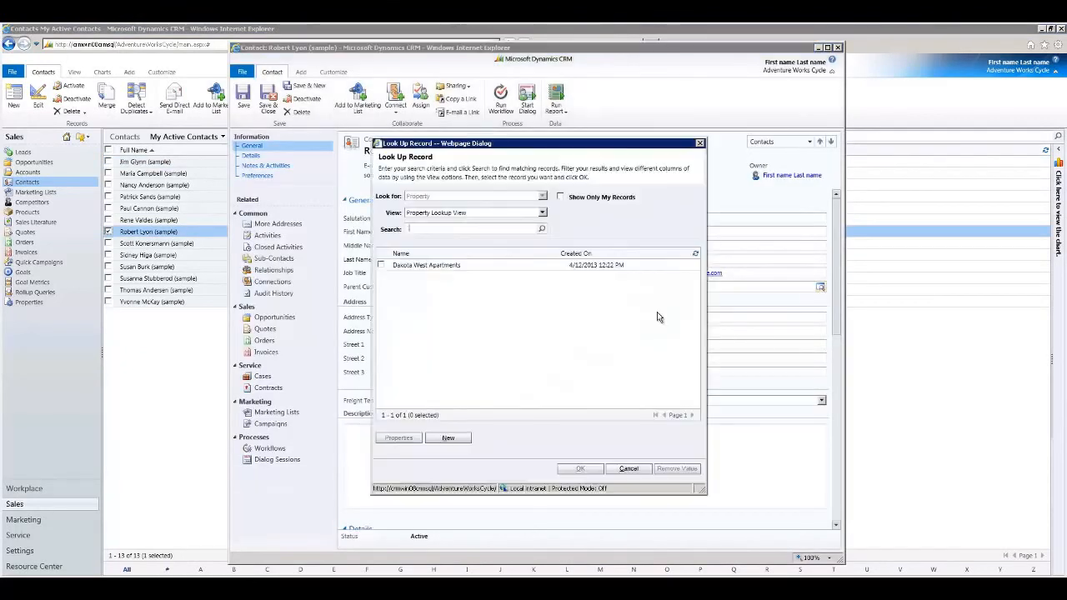
left_click(429, 265)
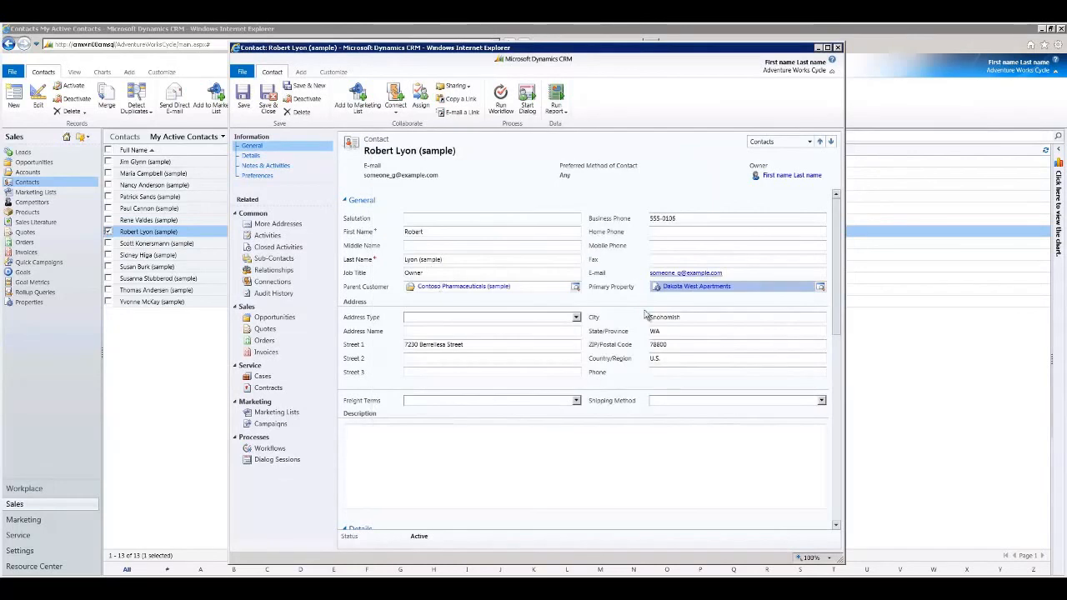
left_click(273, 100)
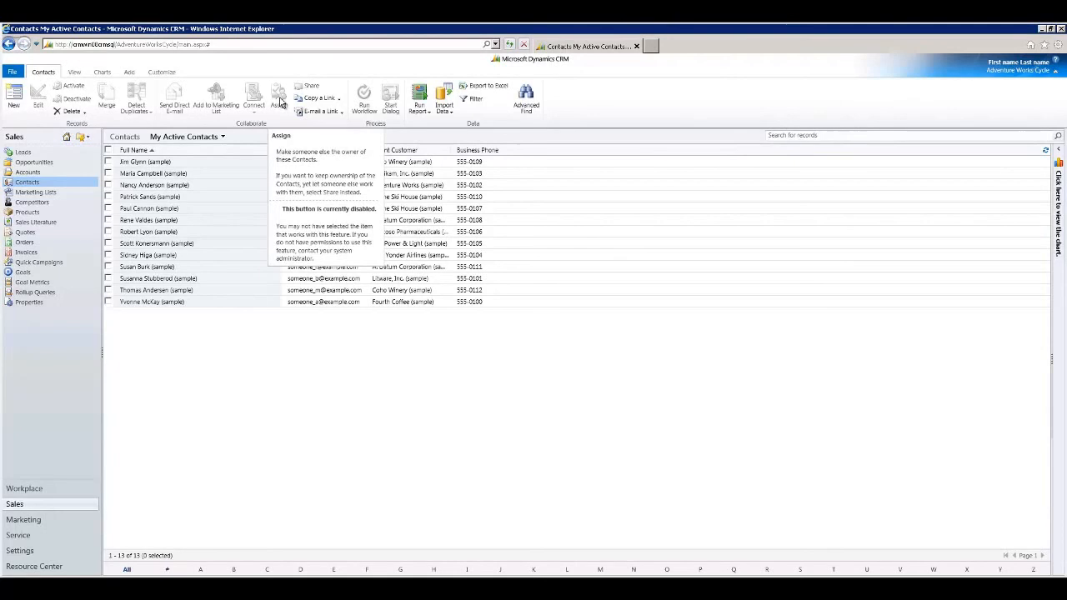
- Reopen the Dakota West Apartments property to review its Tenants list and Notes section, and close the record
mouse_move(6, 327)
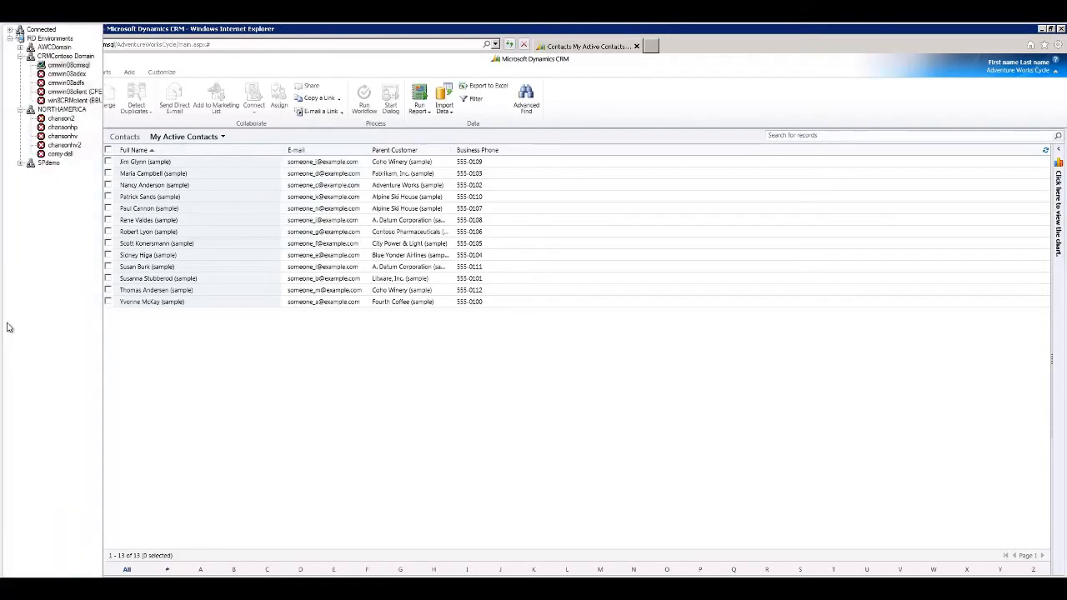
left_click(30, 302)
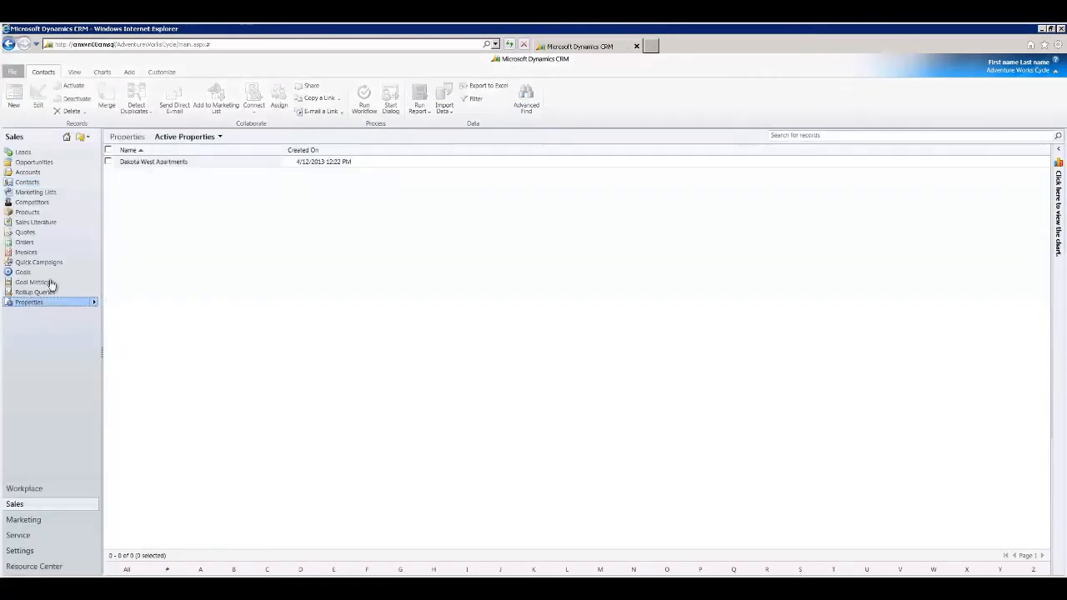
left_click(153, 162)
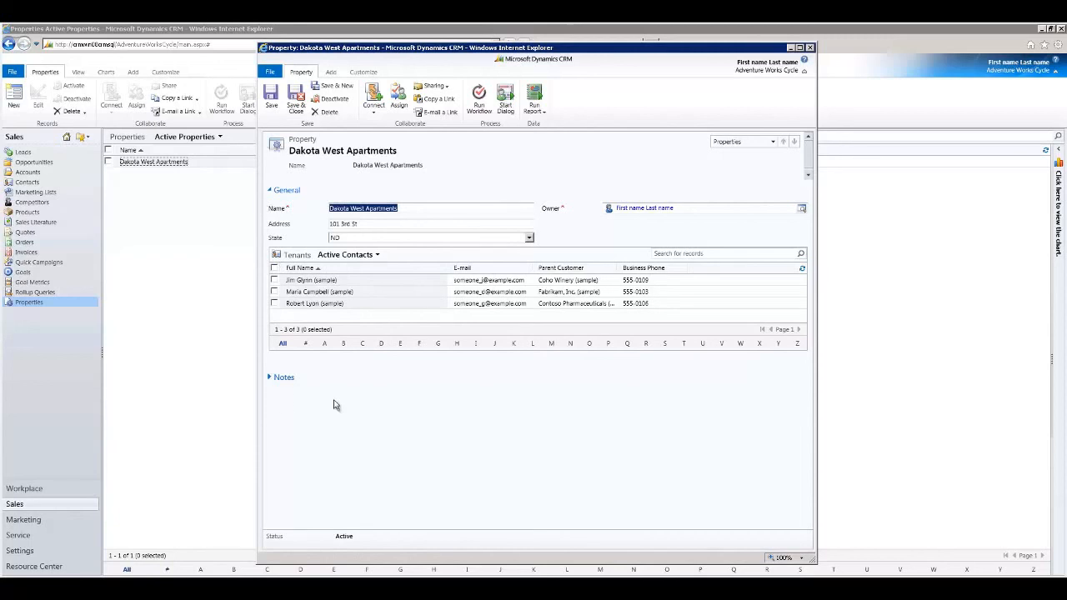
left_click(271, 381)
left_click(274, 379)
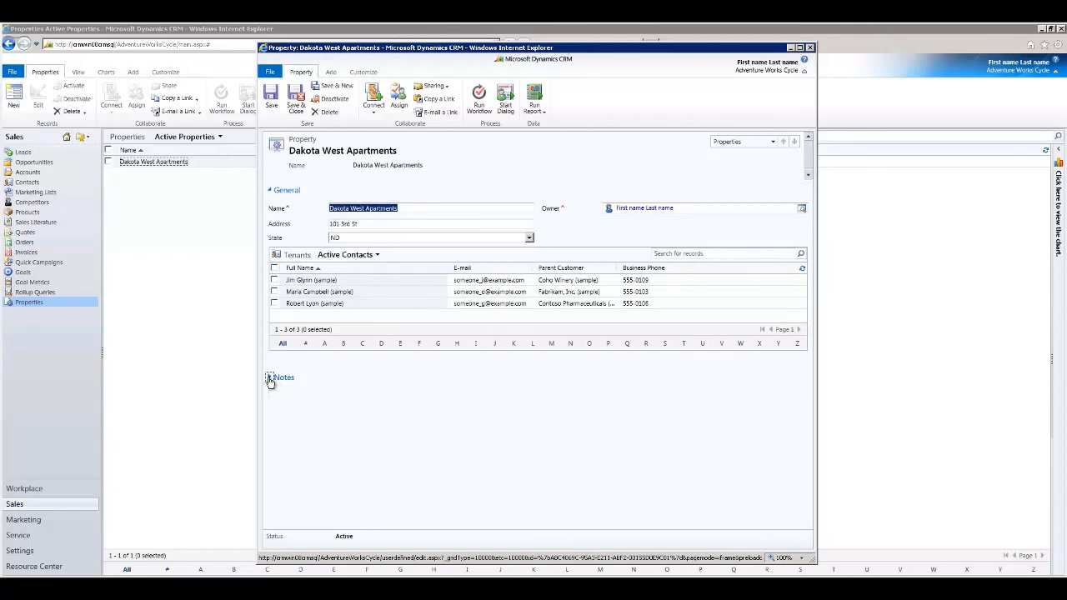
left_click(809, 48)
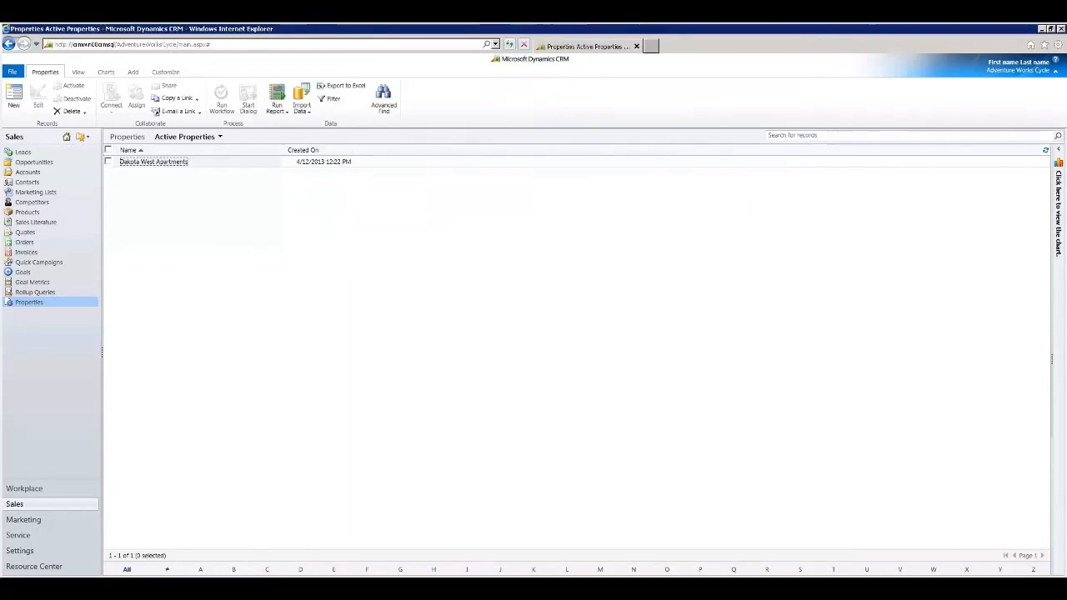
- Switch to the Default Solution window and review the security role assignment of the Property entity's main form, leaving it as is
left_click(126, 586)
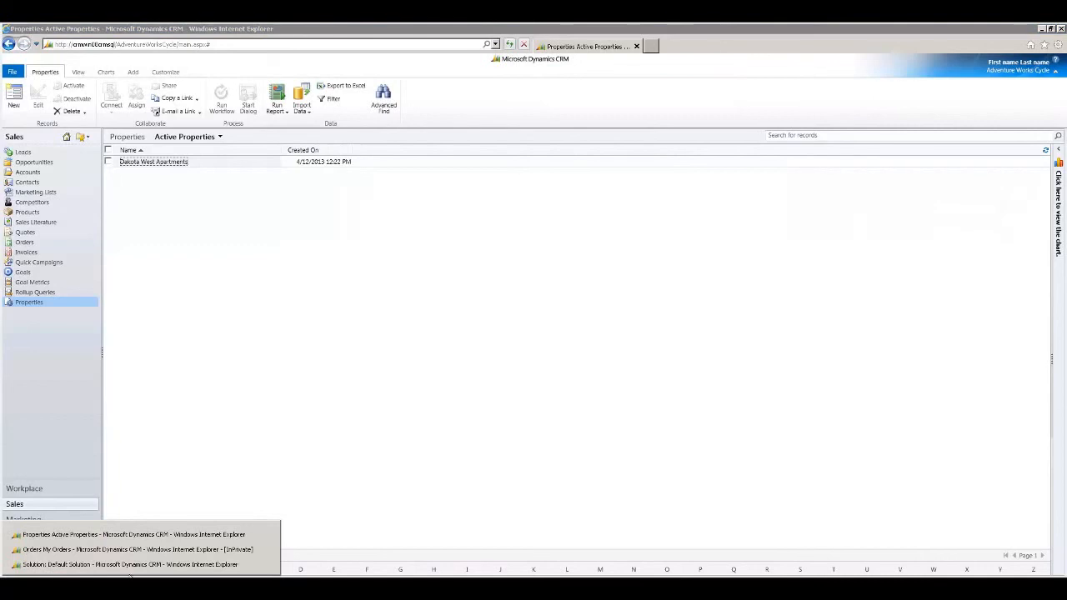
left_click(131, 568)
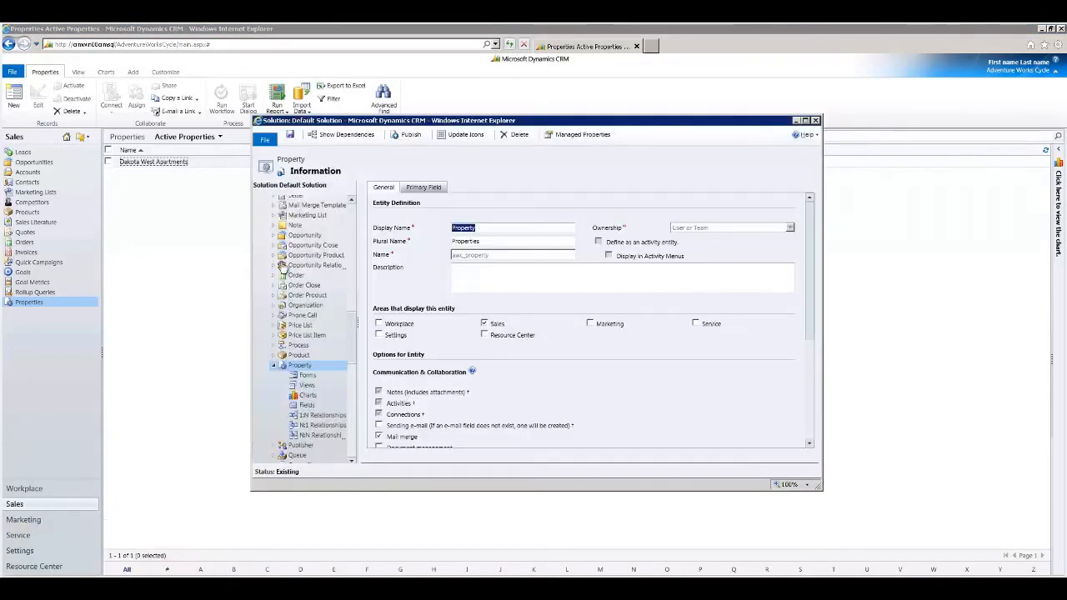
left_click(307, 376)
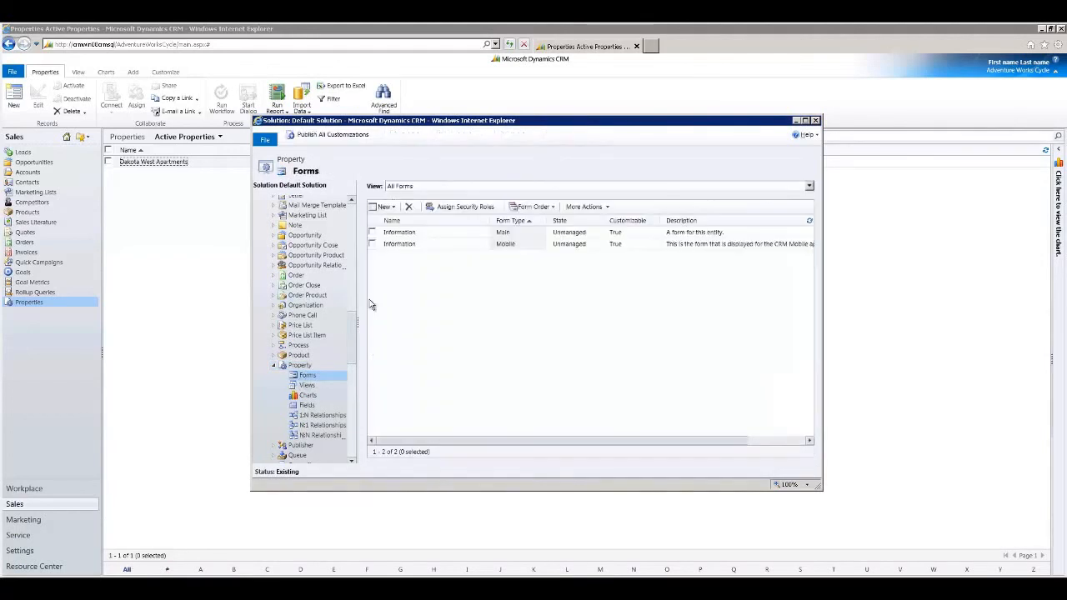
left_click(430, 234)
left_click(584, 207)
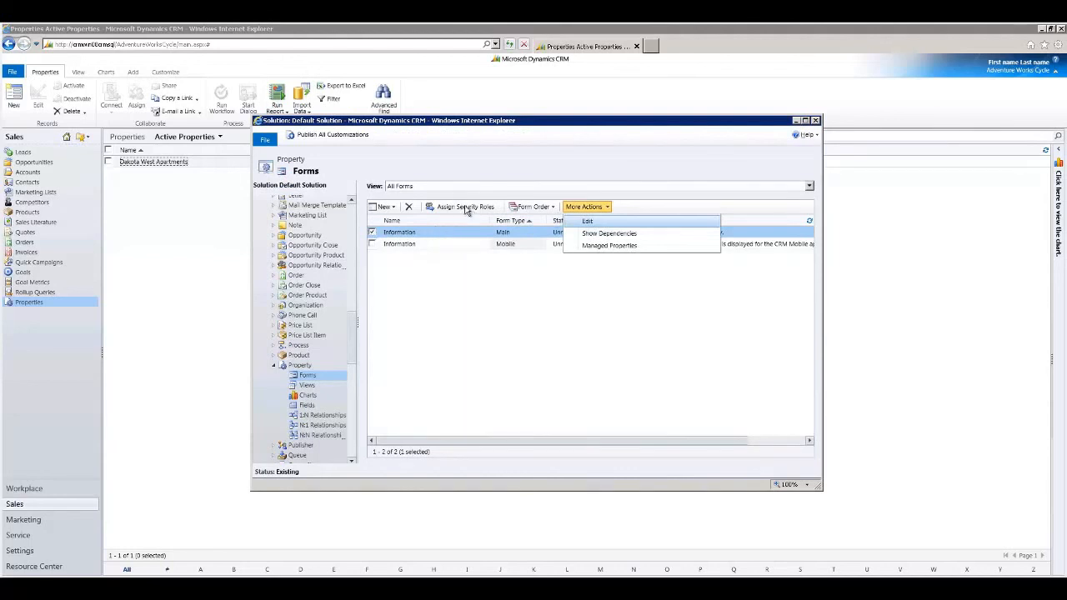
left_click(465, 207)
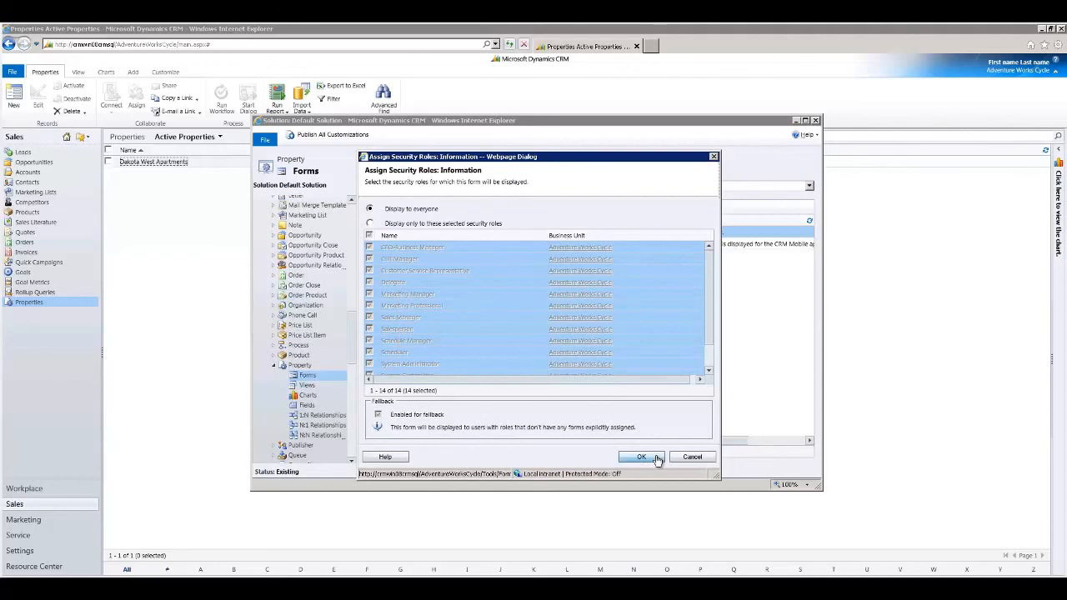
left_click(693, 459)
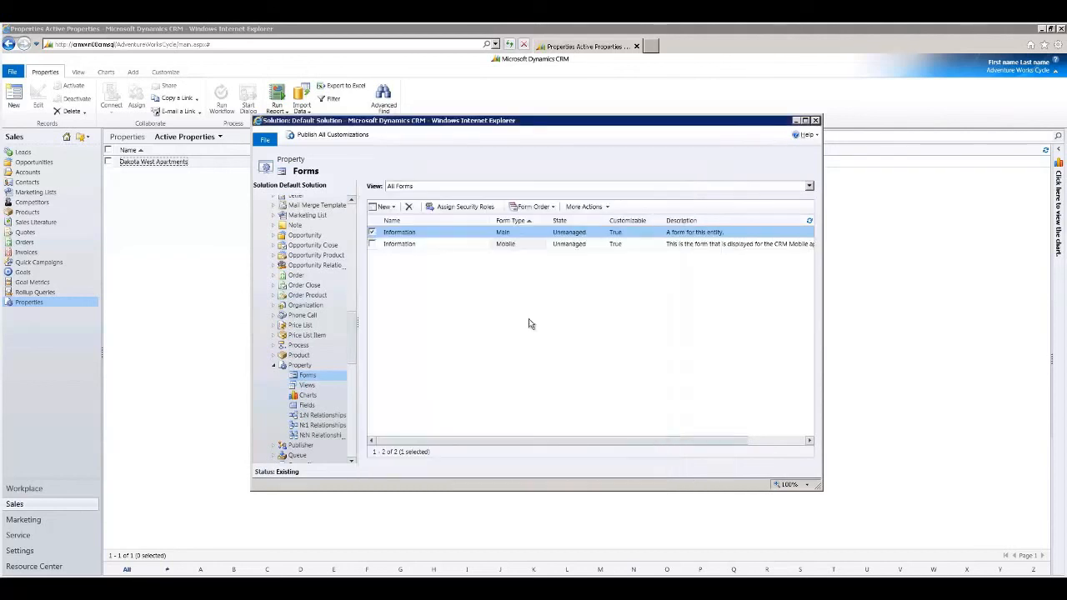
- Save a copy of the Property entity's main form as Information Demo, and save and close it
double_click(440, 238)
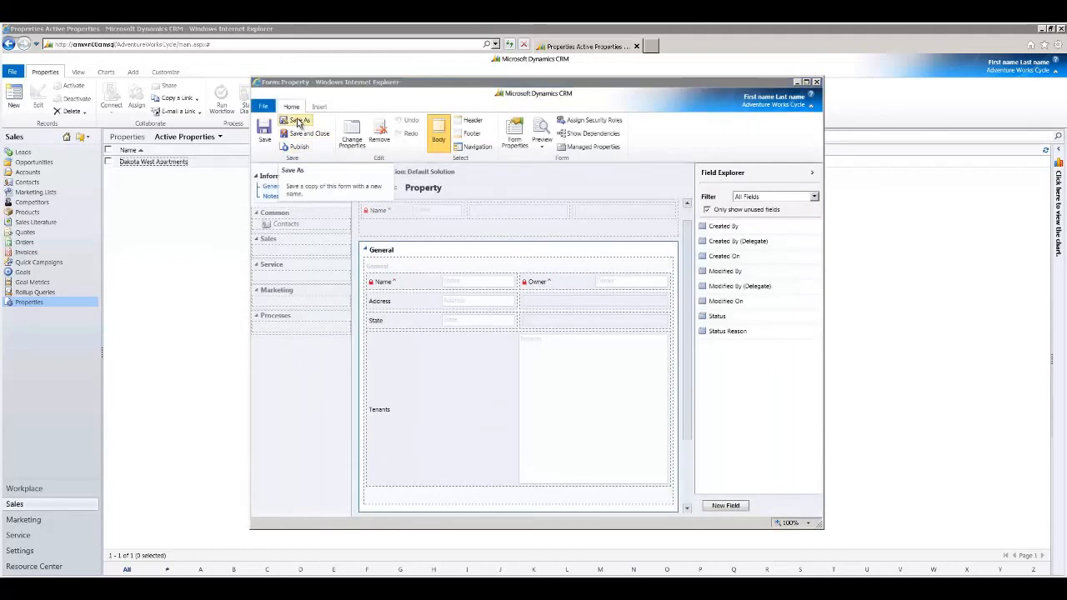
left_click(299, 122)
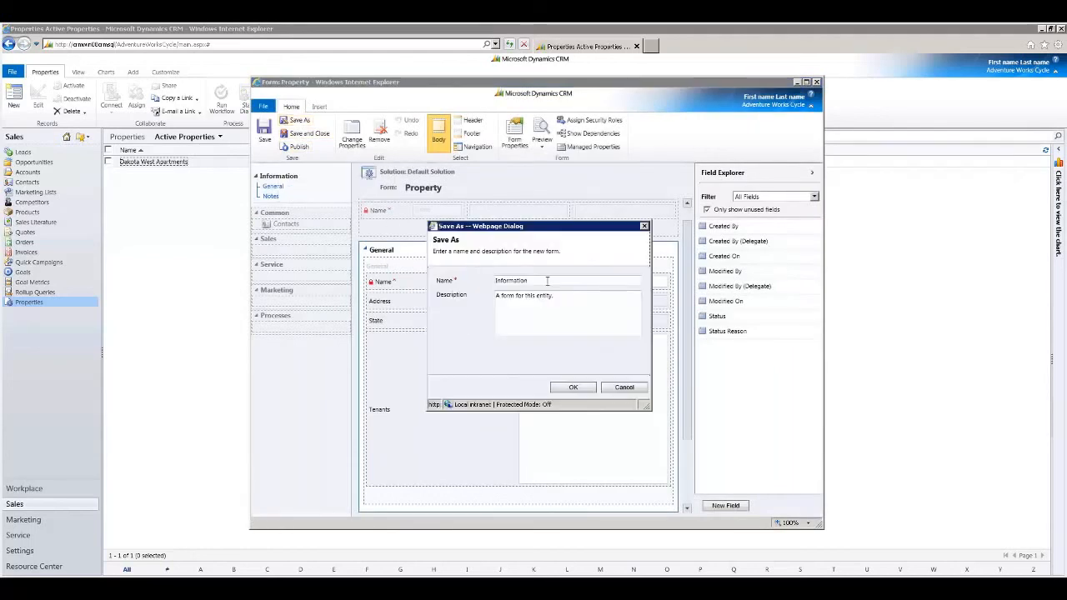
type("Demo")
left_click(573, 388)
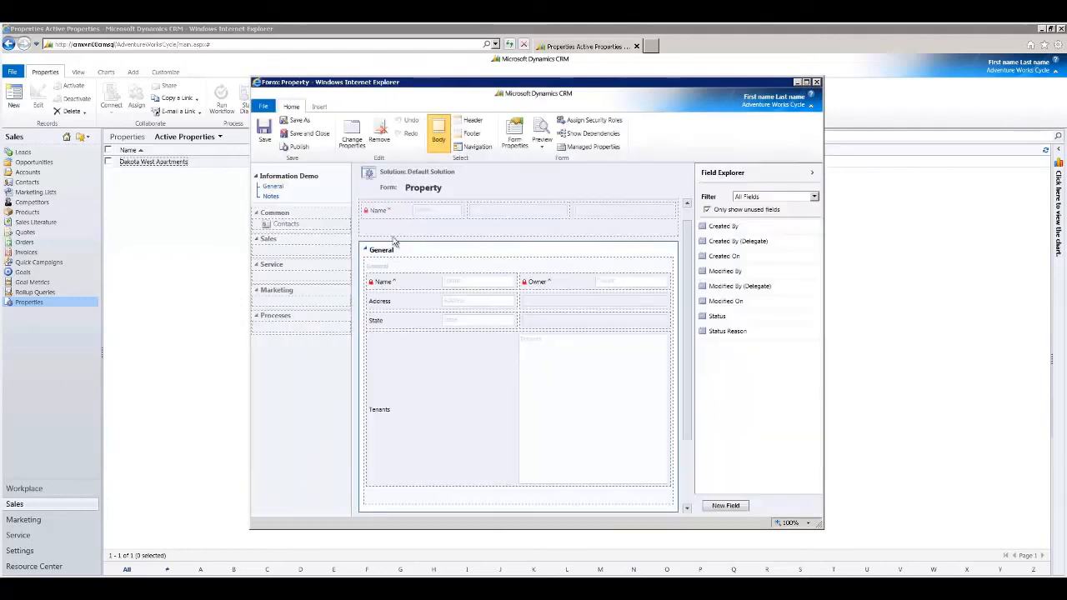
left_click(302, 138)
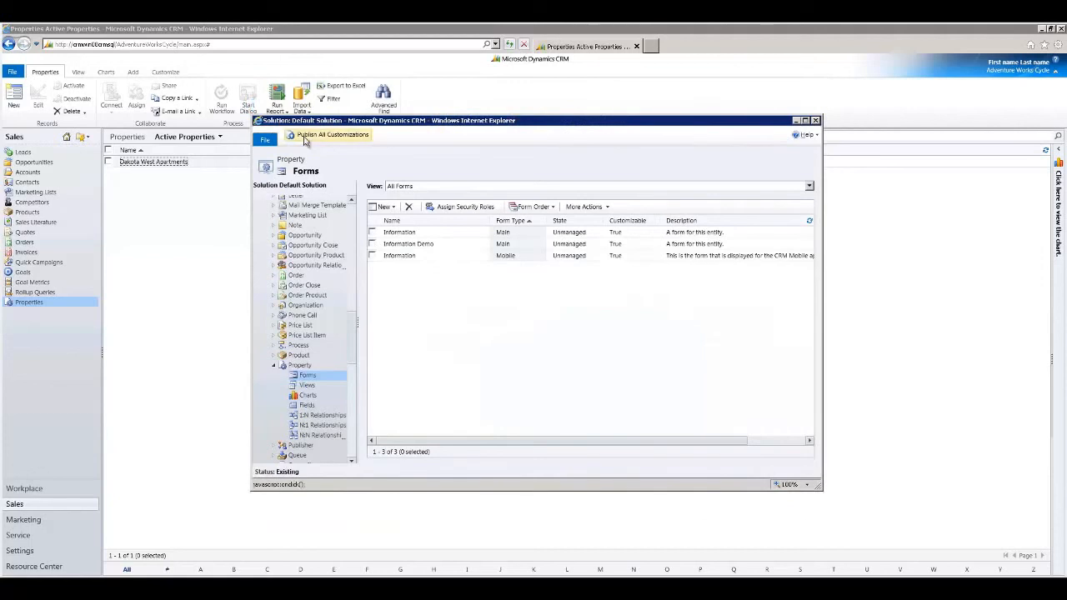
- Assign the Information Demo form to the Salesperson, System Administrator and System Customizer security roles
left_click(442, 244)
left_click(463, 207)
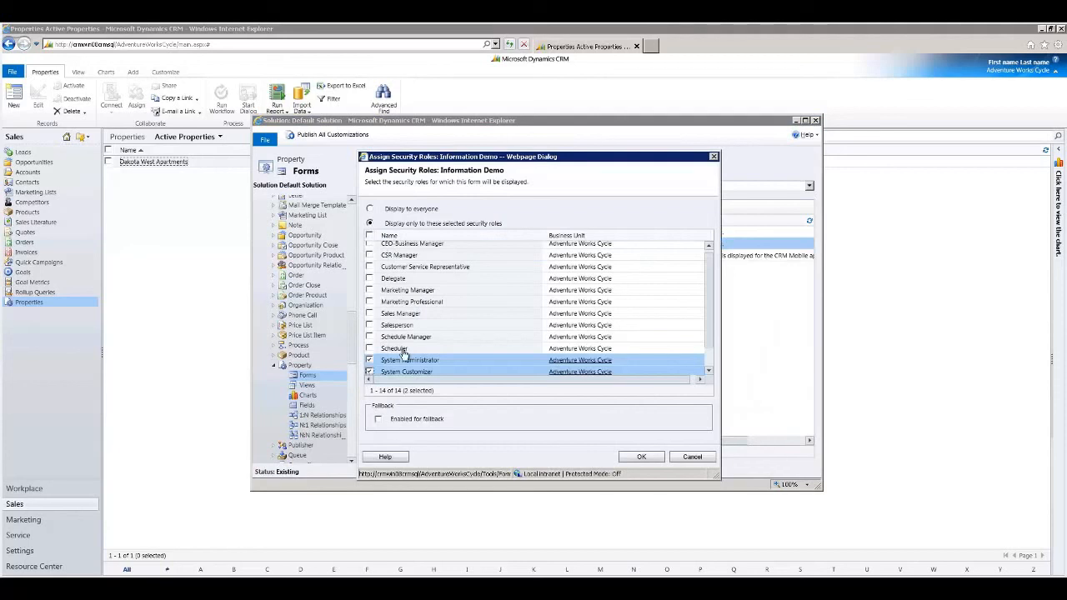
left_click(370, 360)
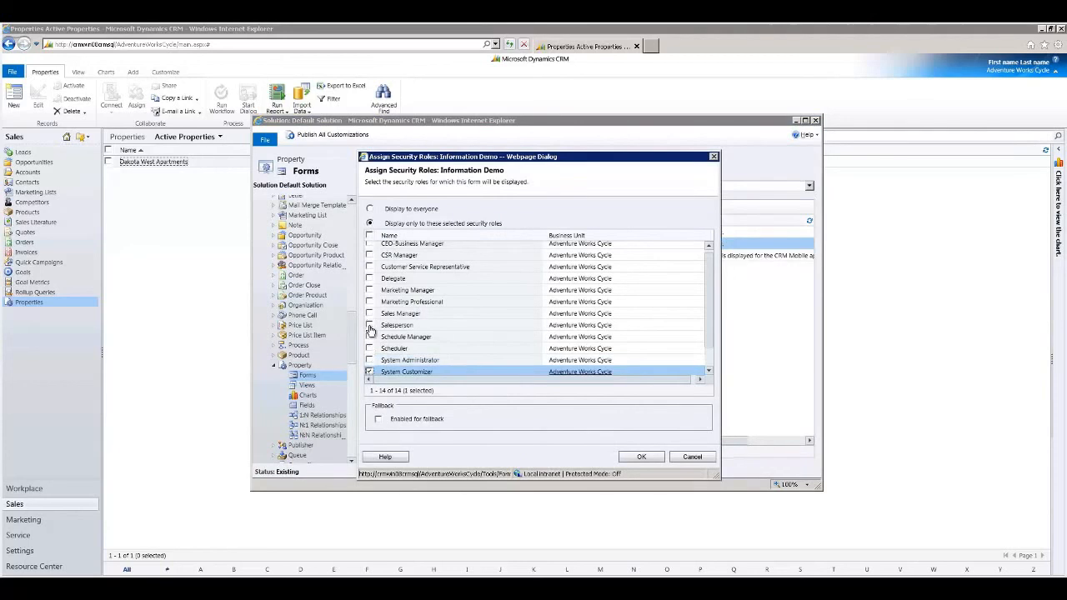
left_click(369, 326)
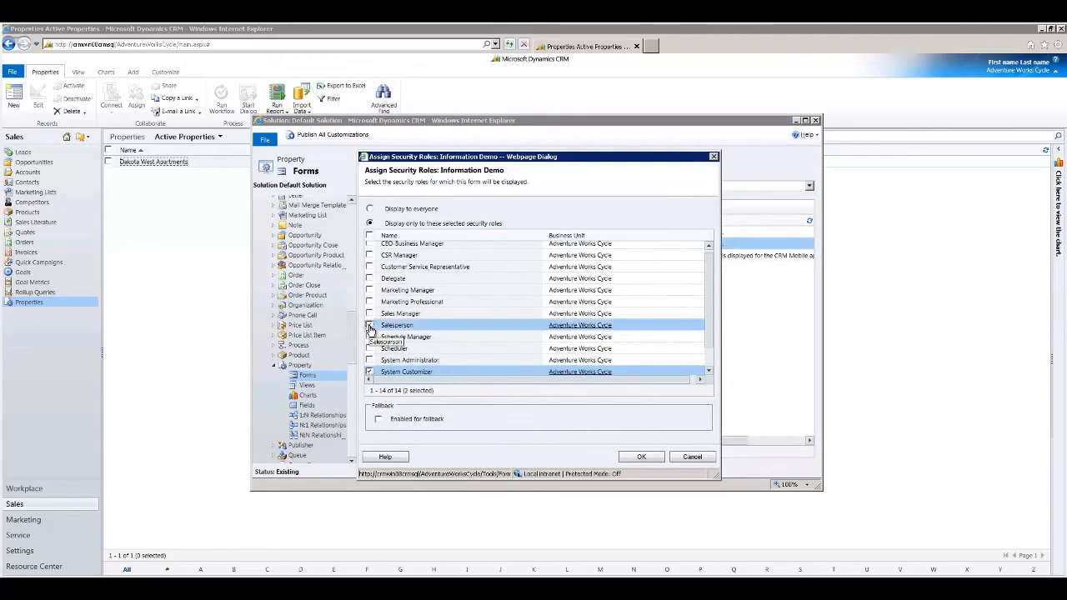
left_click(369, 372)
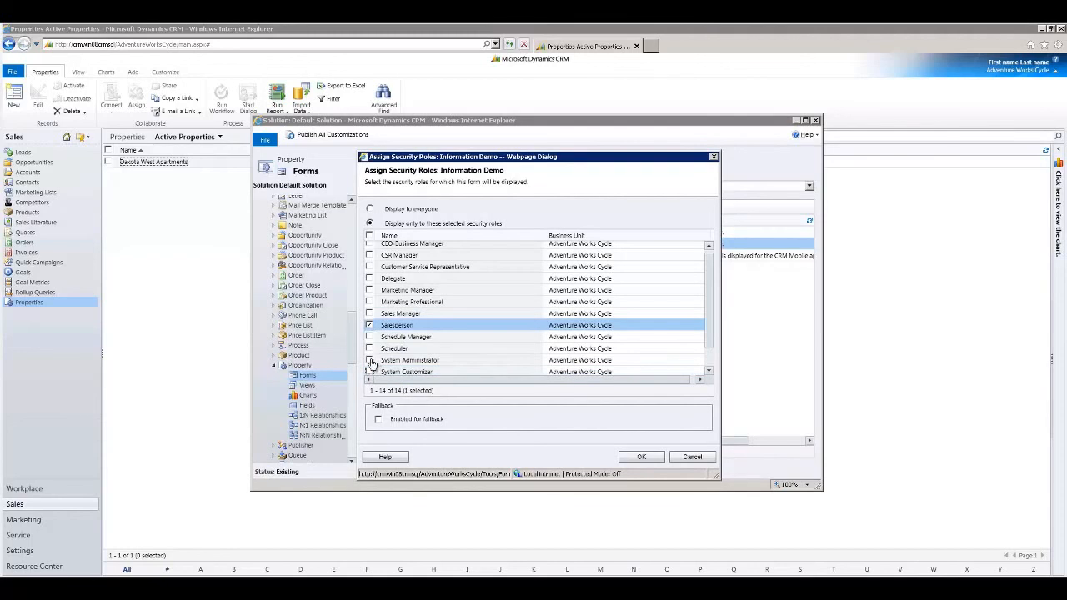
left_click(372, 362)
left_click(377, 372)
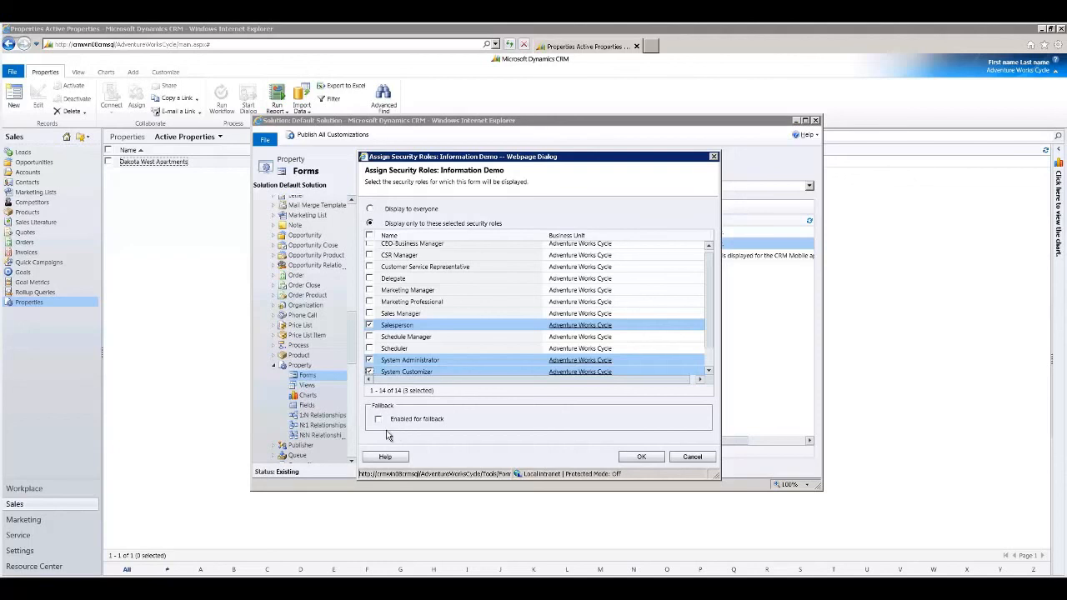
left_click(641, 457)
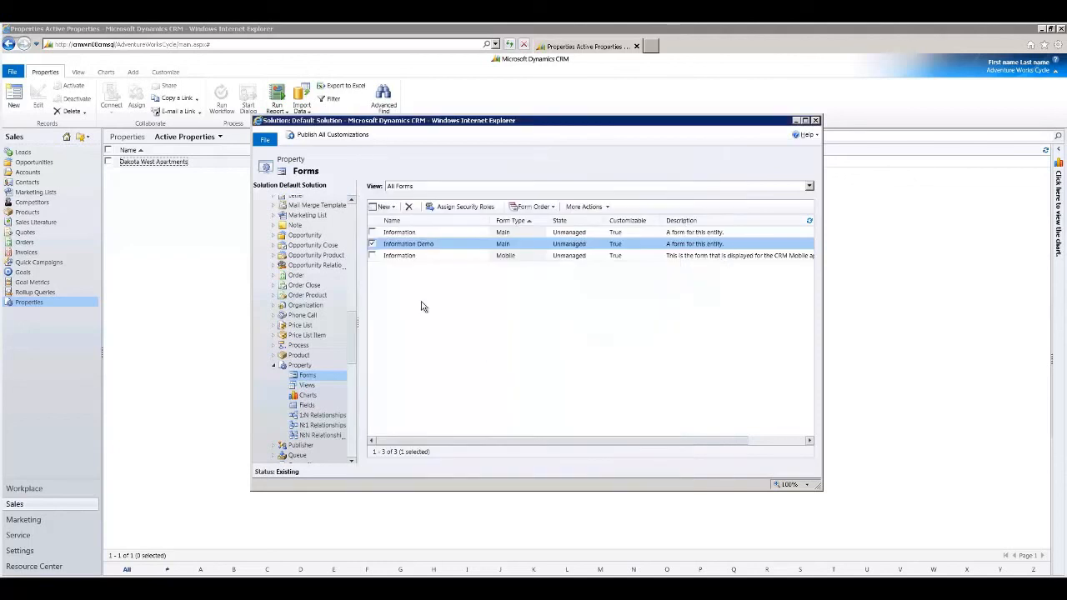
- Turn off Show navigation items in the main Information form's display properties, and publish the form
left_click(301, 365)
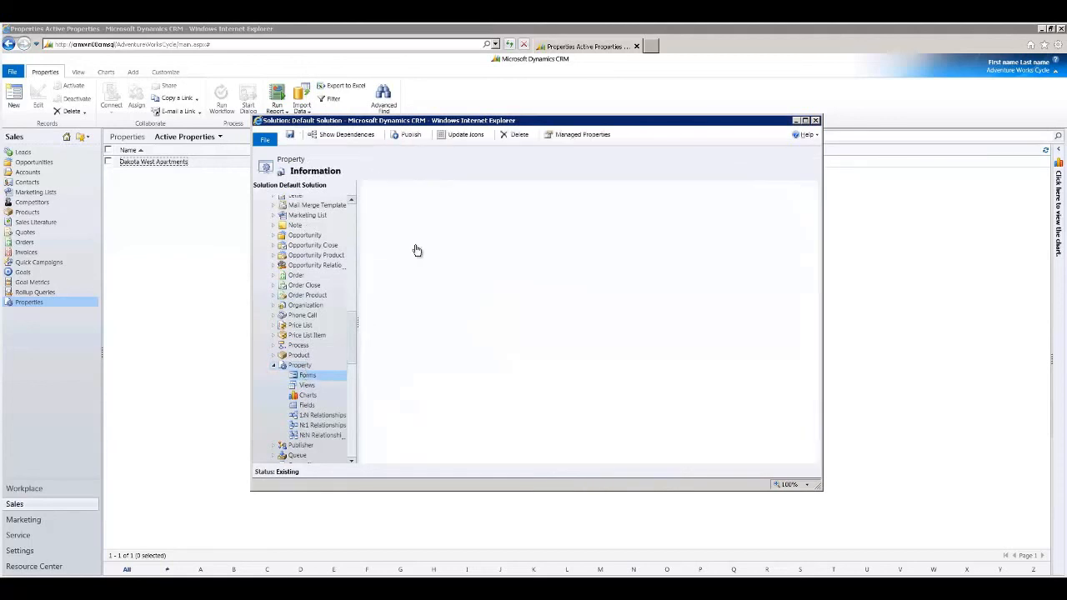
left_click(410, 233)
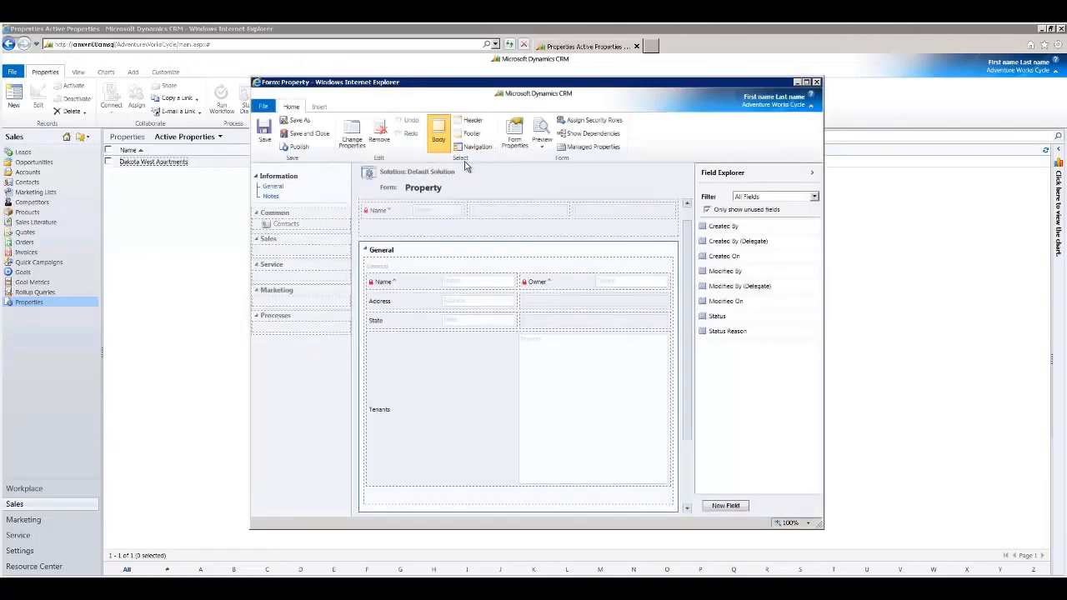
left_click(517, 143)
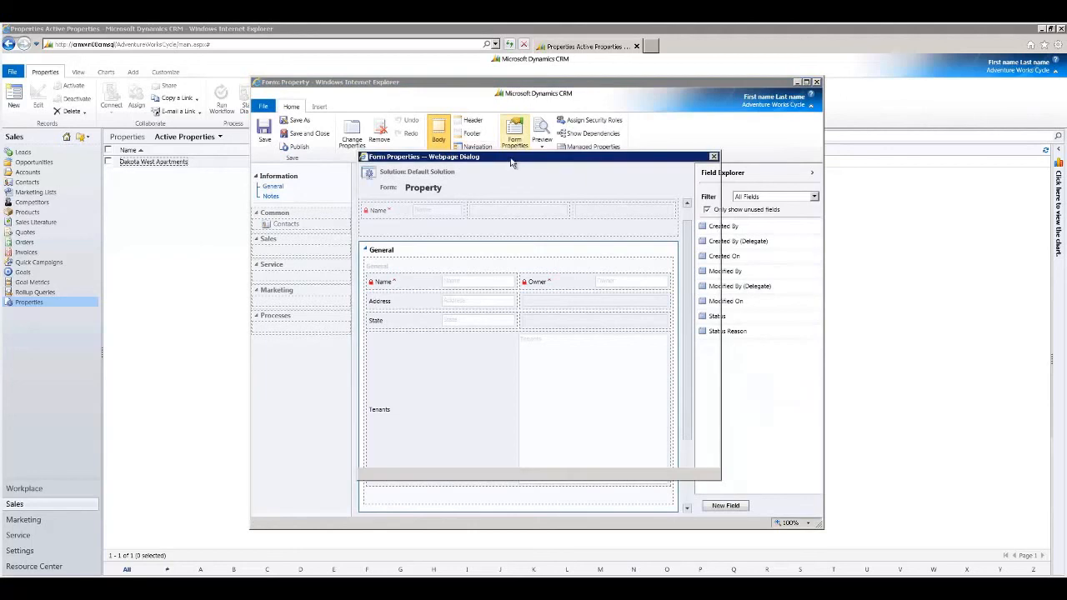
left_click(406, 210)
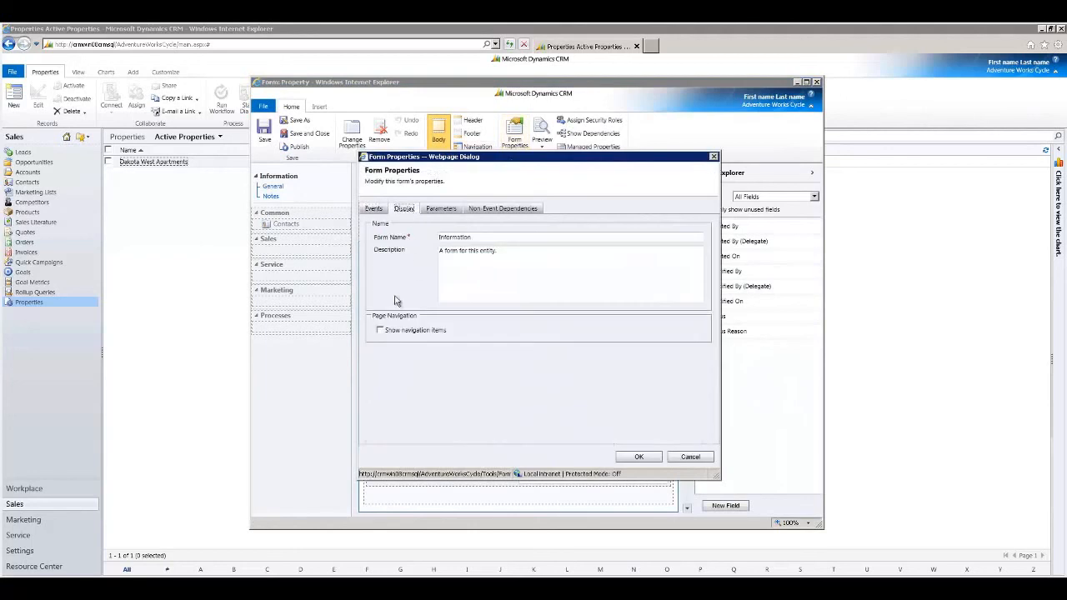
left_click(639, 457)
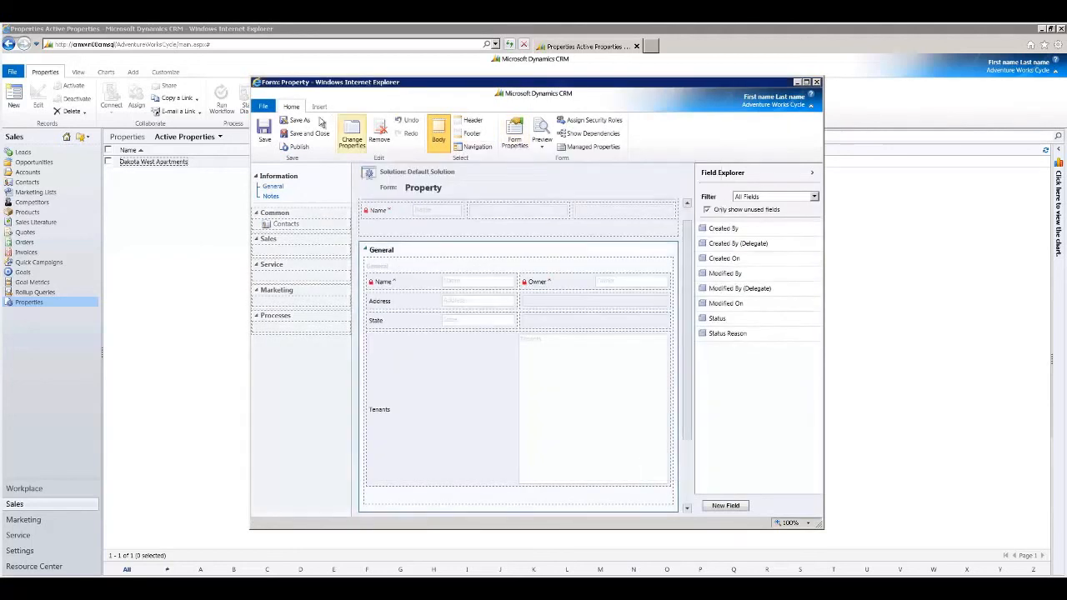
left_click(298, 147)
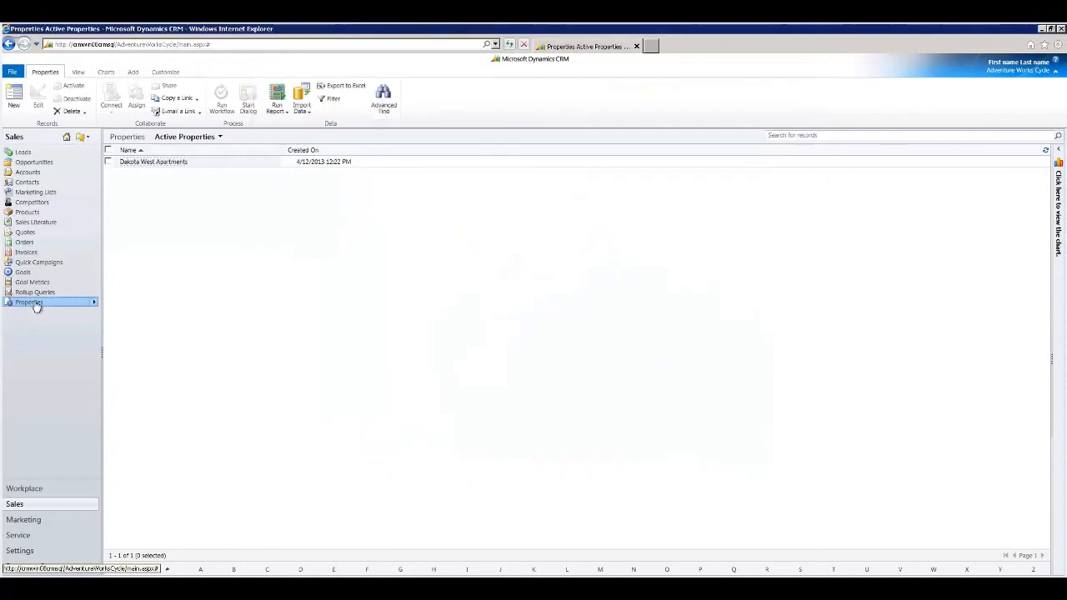
- Open the Dakota West Apartments record from the Properties list and switch it to the Information Demo form
left_click(36, 303)
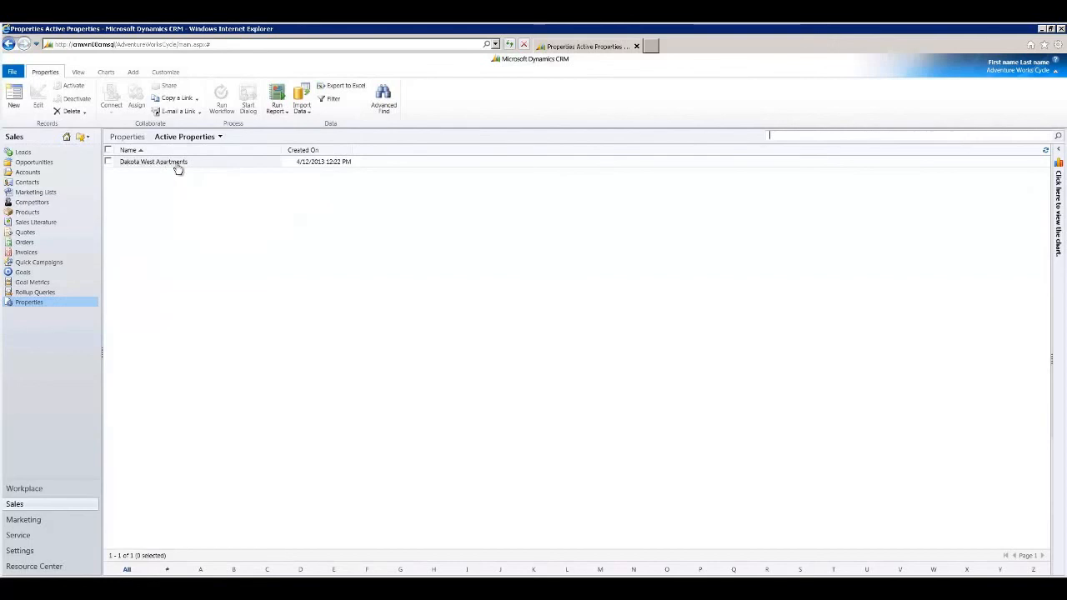
left_click(171, 161)
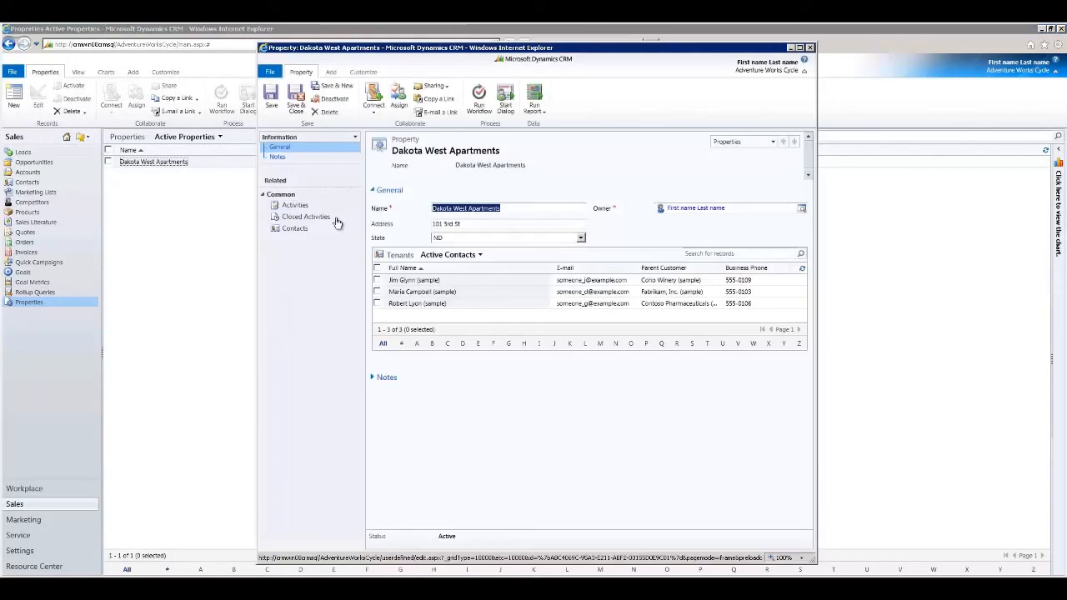
left_click(355, 138)
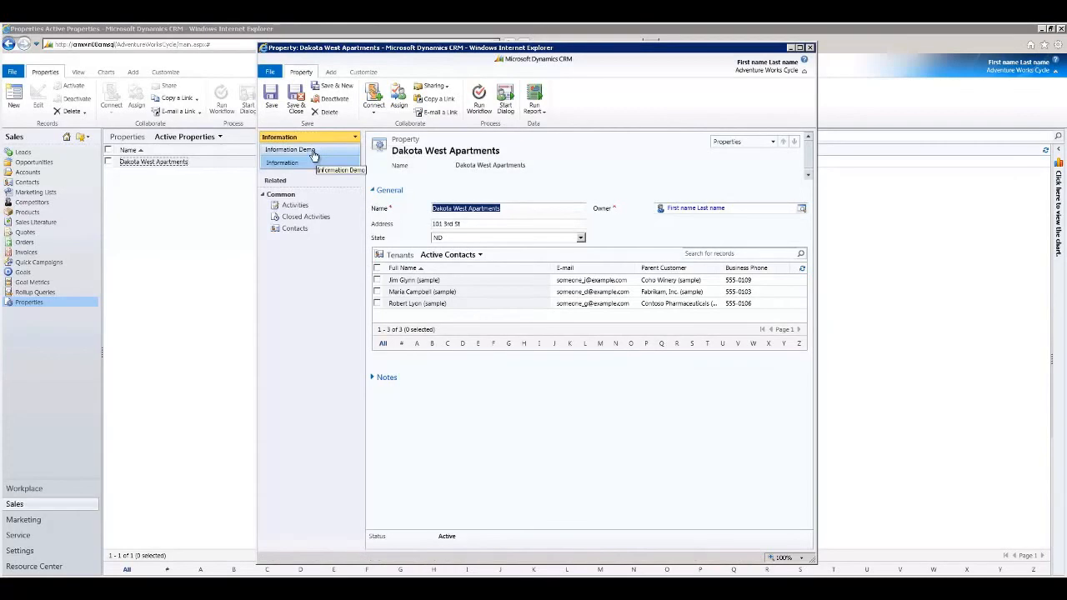
left_click(312, 151)
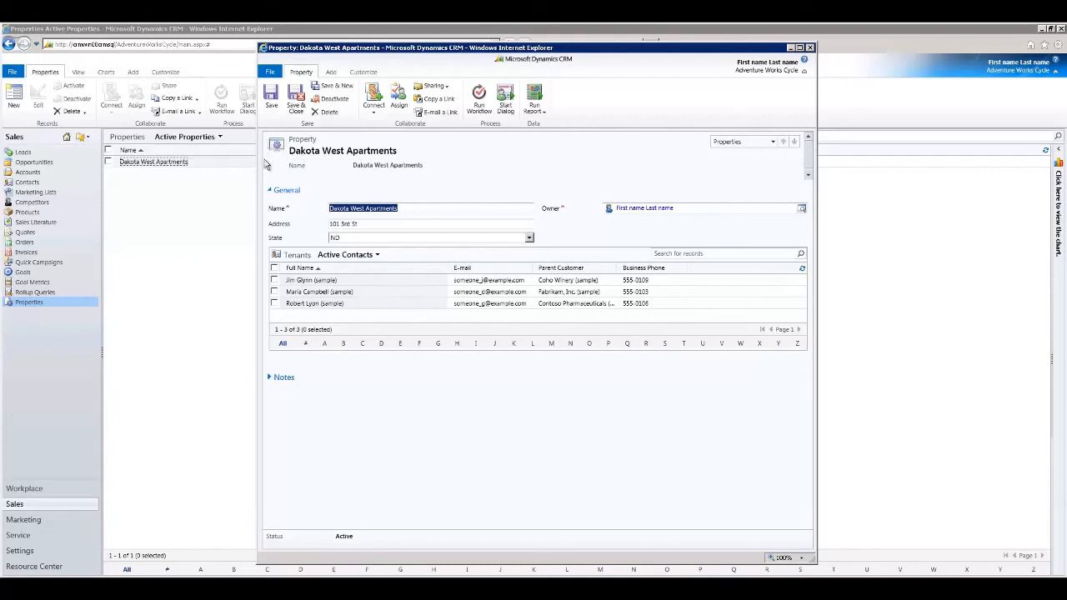
key("Delete")
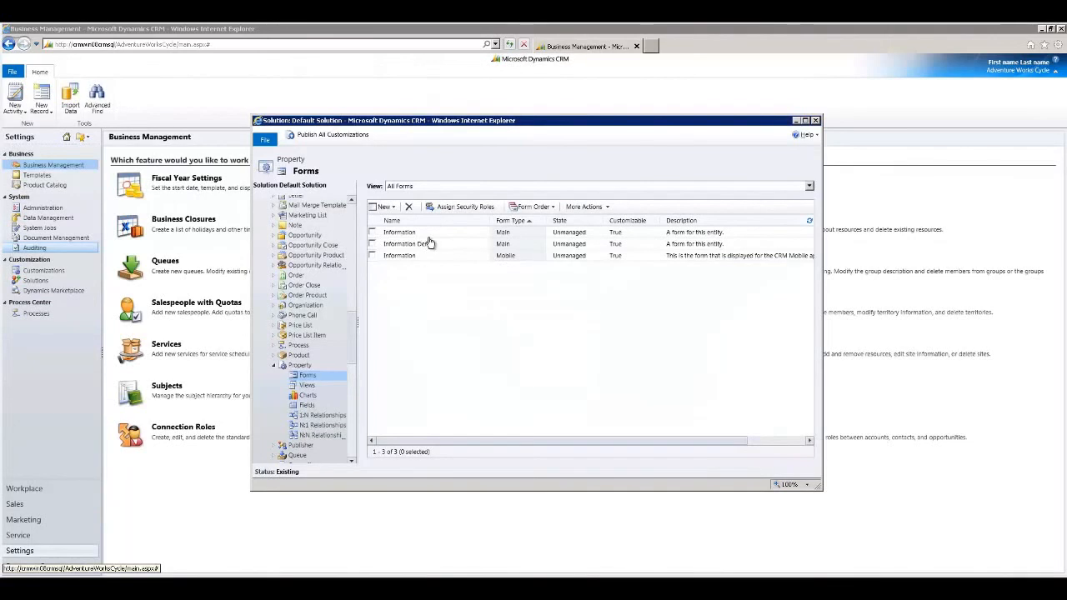
- Move Information Demo below Information in the form order of the Property entity's main form set
left_click(550, 209)
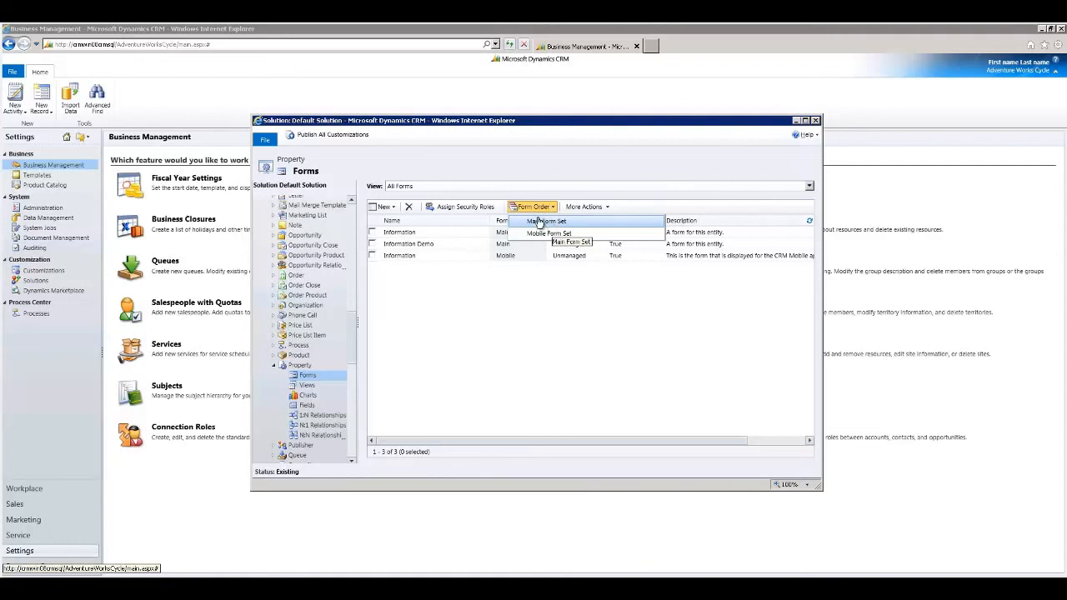
left_click(540, 221)
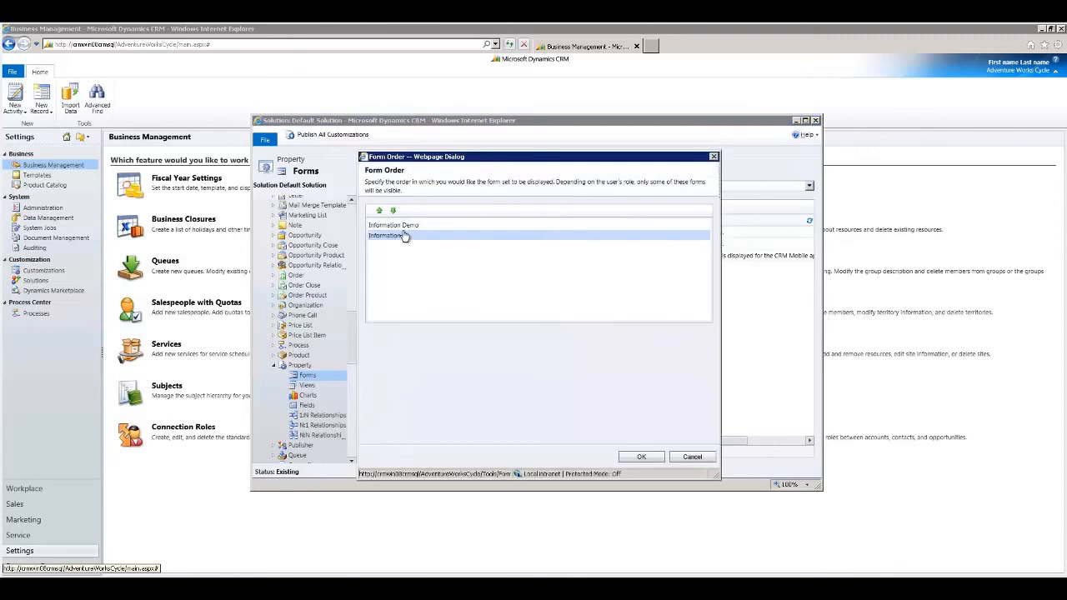
left_click(396, 227)
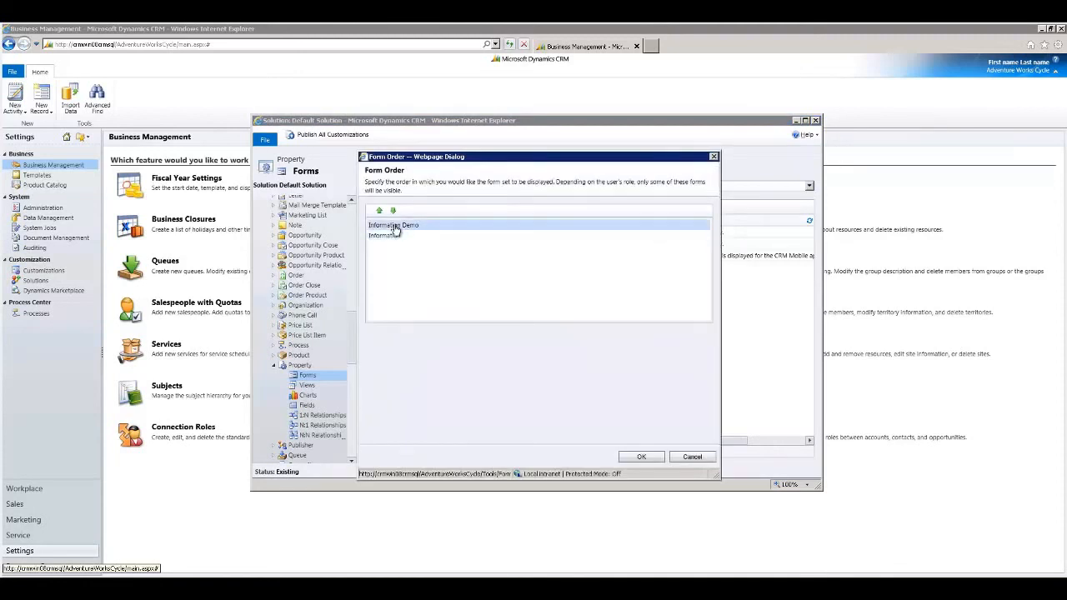
left_click(393, 210)
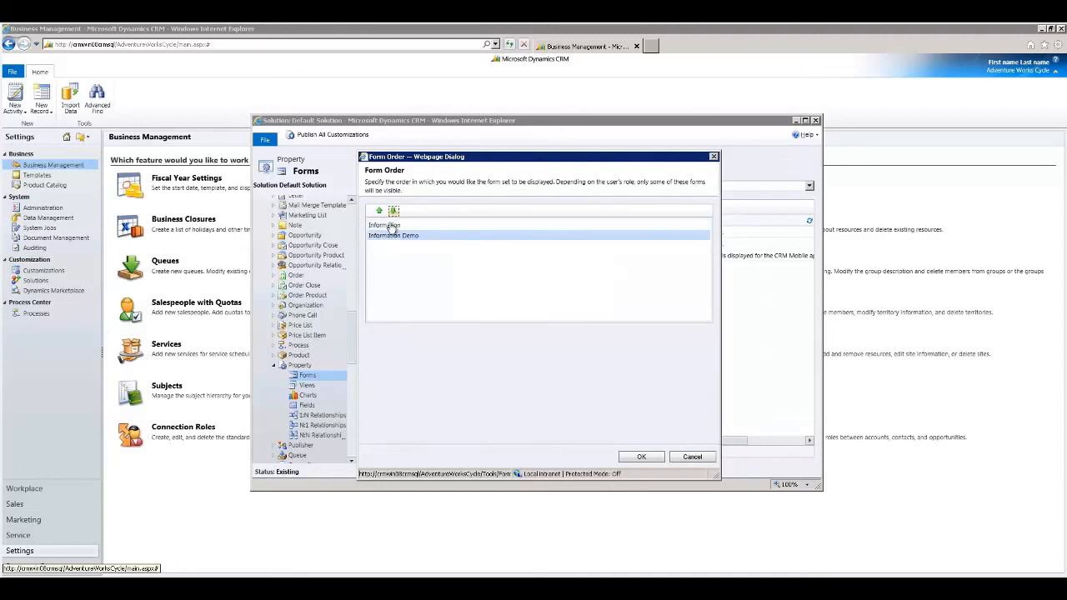
left_click(391, 226)
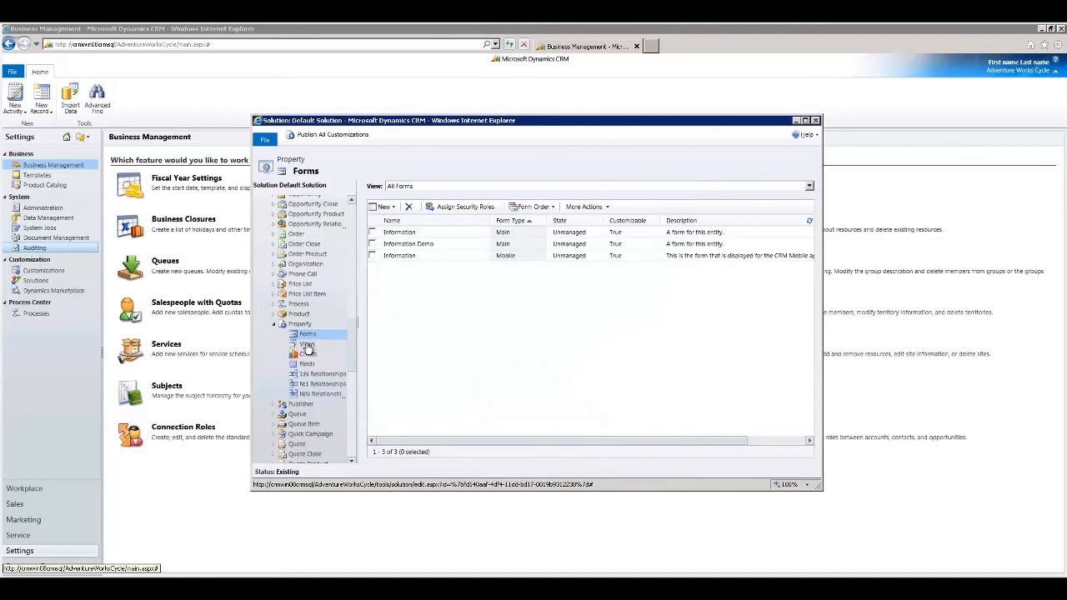
- Add the Address and State columns to the Property entity's Active Properties view
left_click(307, 345)
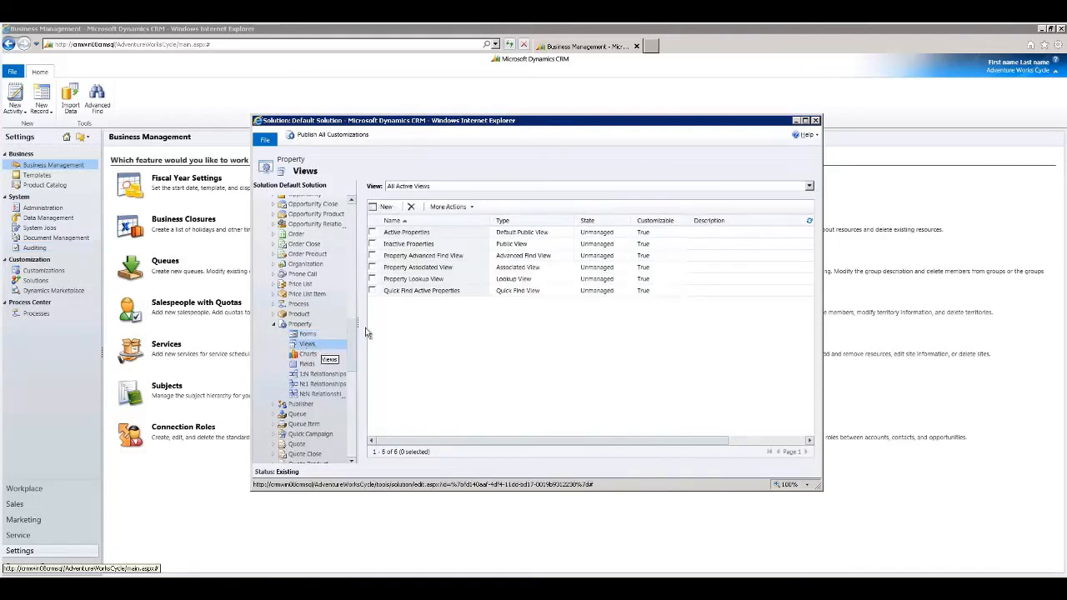
double_click(443, 236)
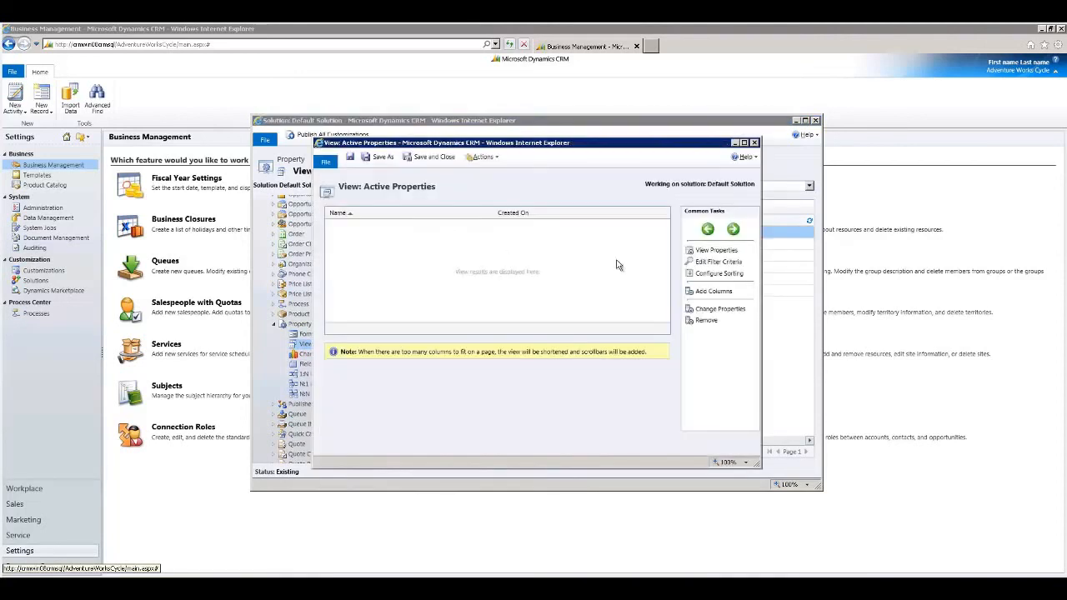
left_click(715, 292)
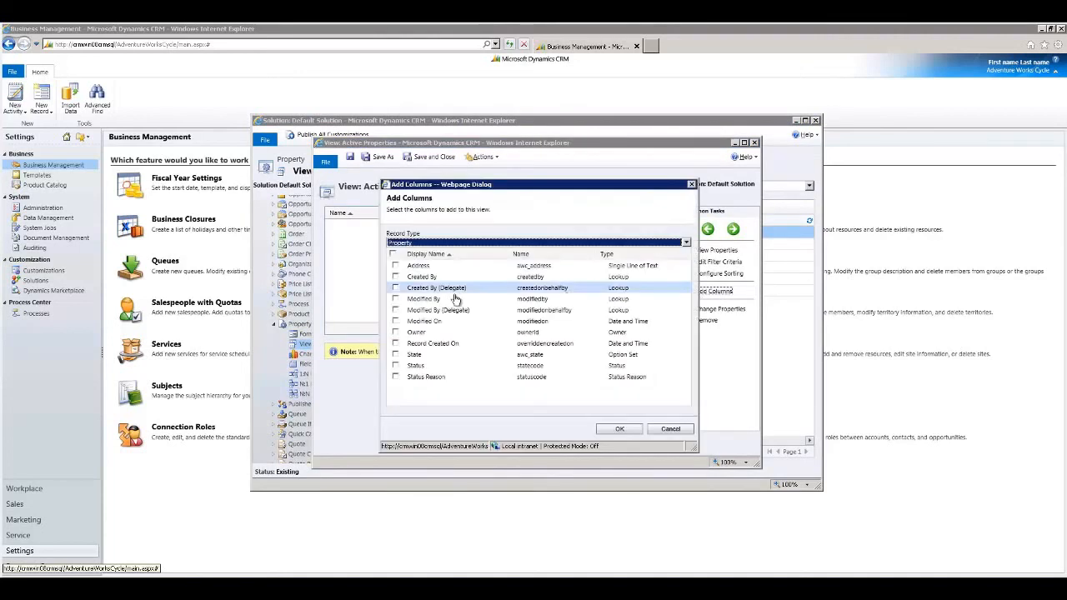
left_click(395, 265)
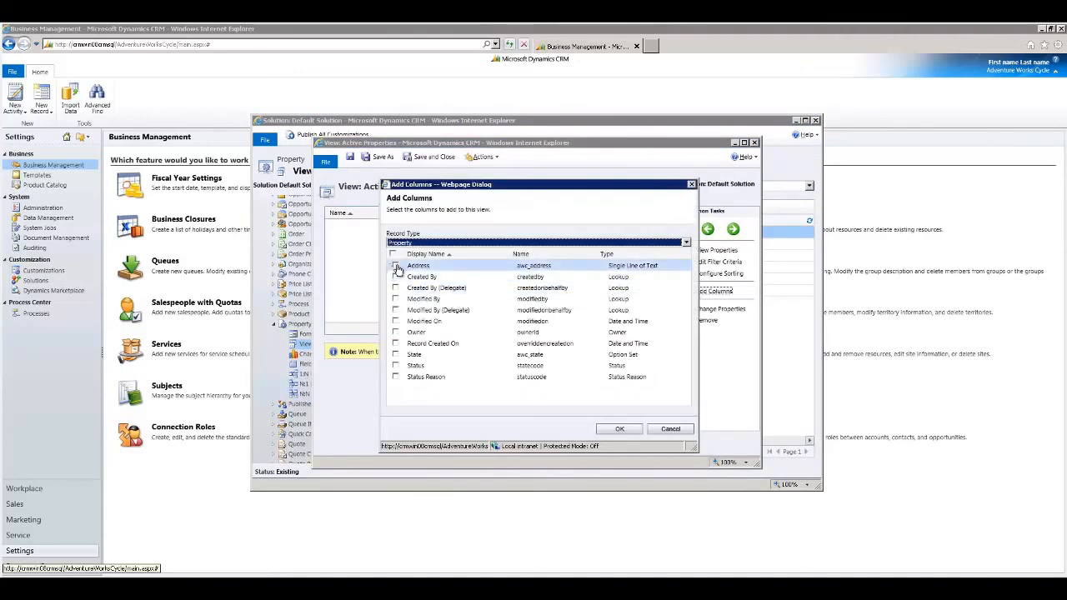
left_click(415, 355)
left_click(619, 428)
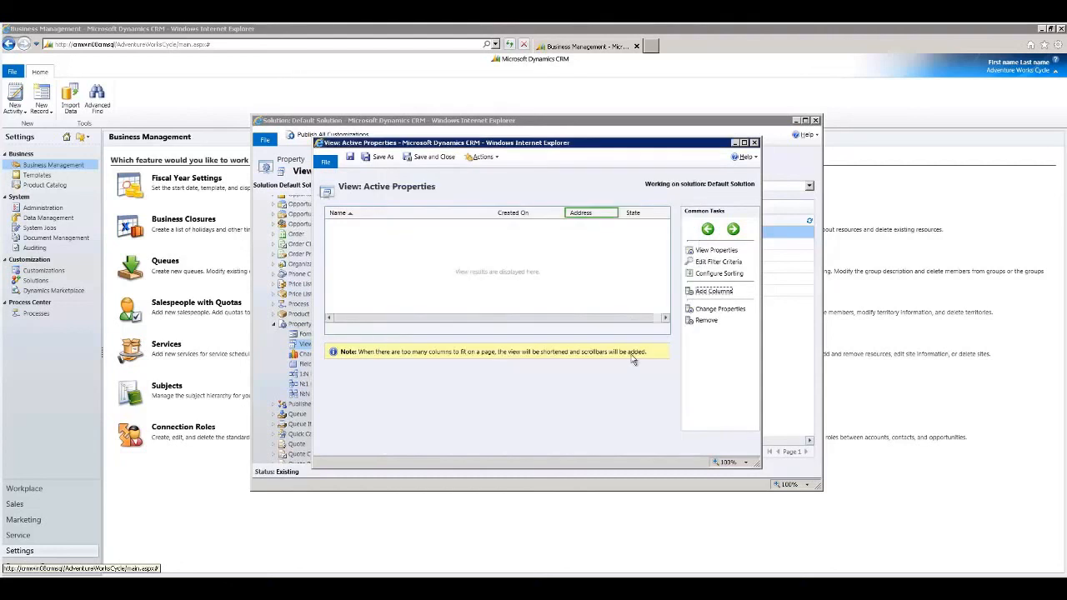
- Place Address and State ahead of Created On, with Address 150 px wide, and save the Active Properties view
left_click(708, 228)
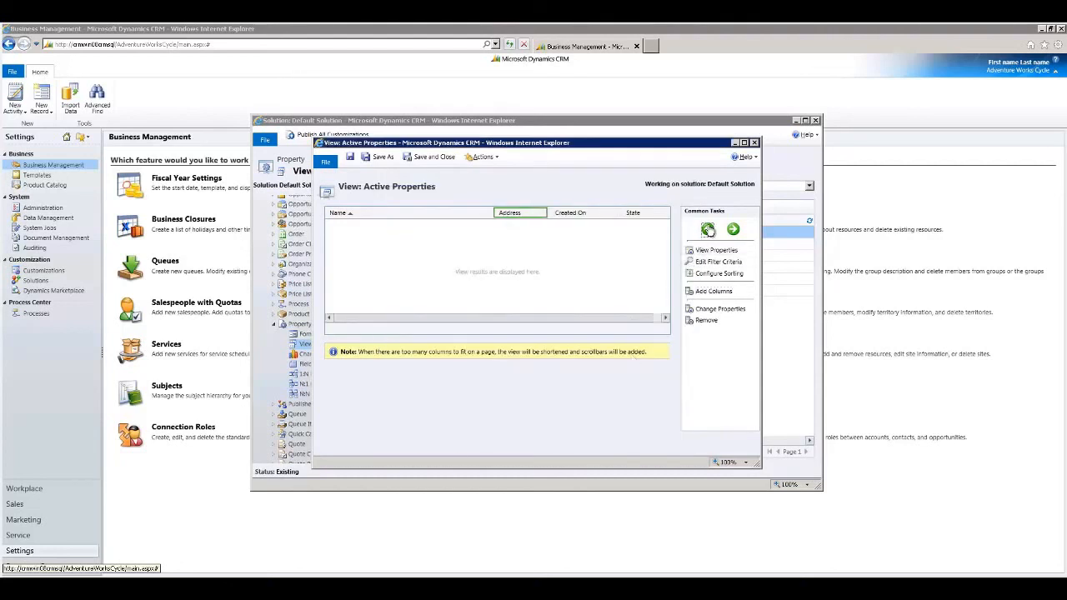
double_click(517, 215)
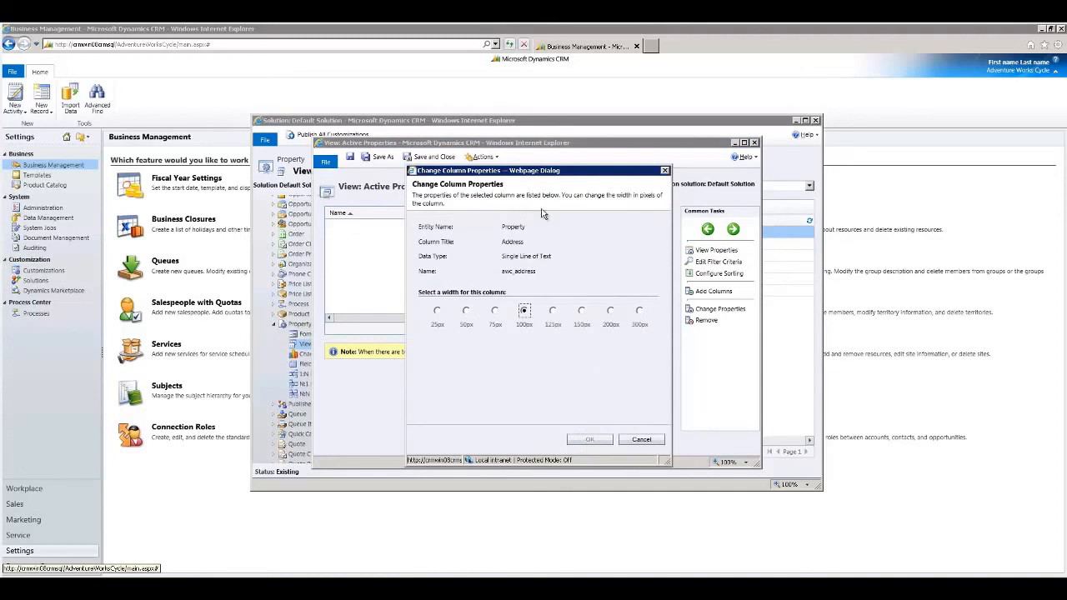
left_click(582, 311)
left_click(591, 439)
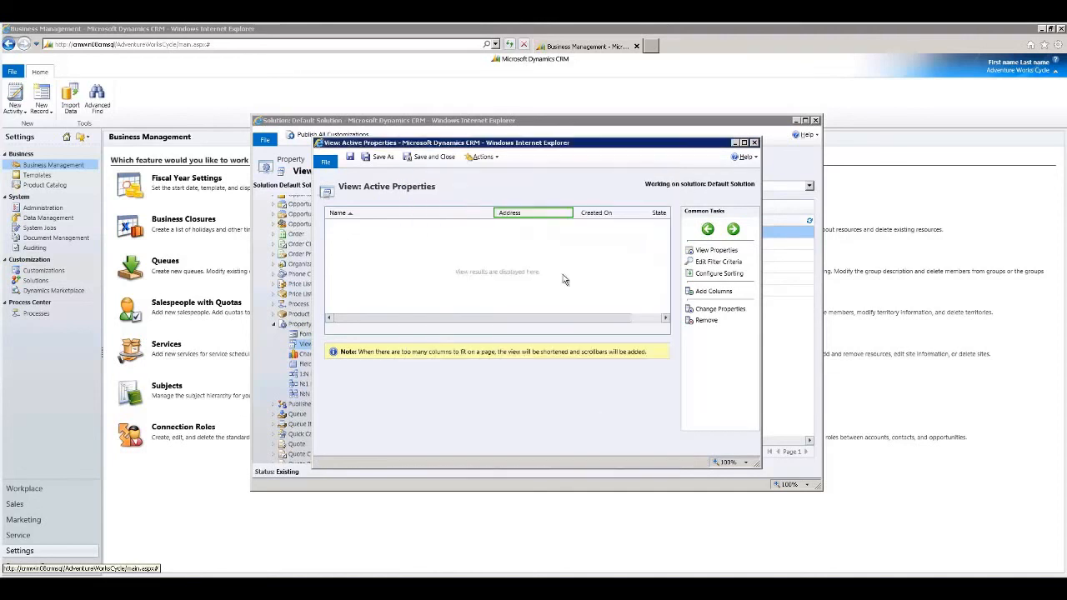
left_click(658, 213)
left_click(708, 229)
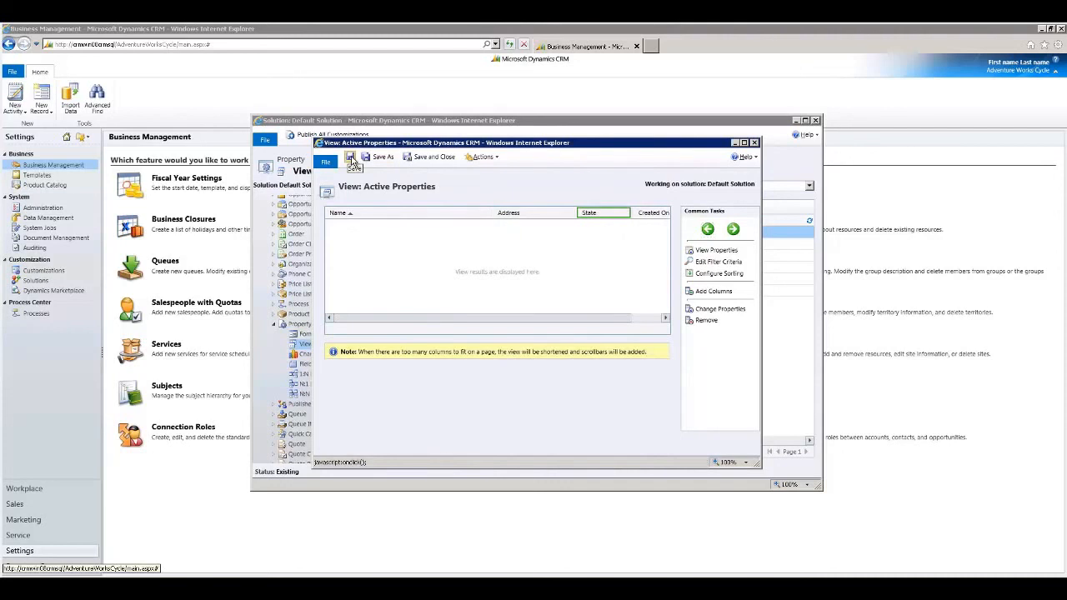
left_click(351, 159)
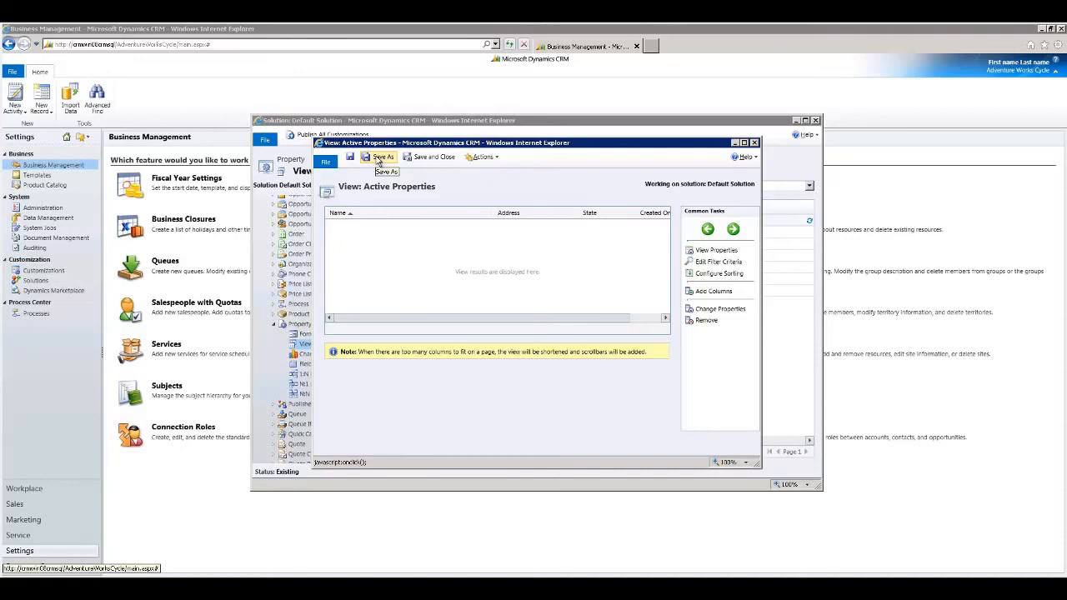
- Save a copy of the view under the name Active Properties in ND
left_click(382, 158)
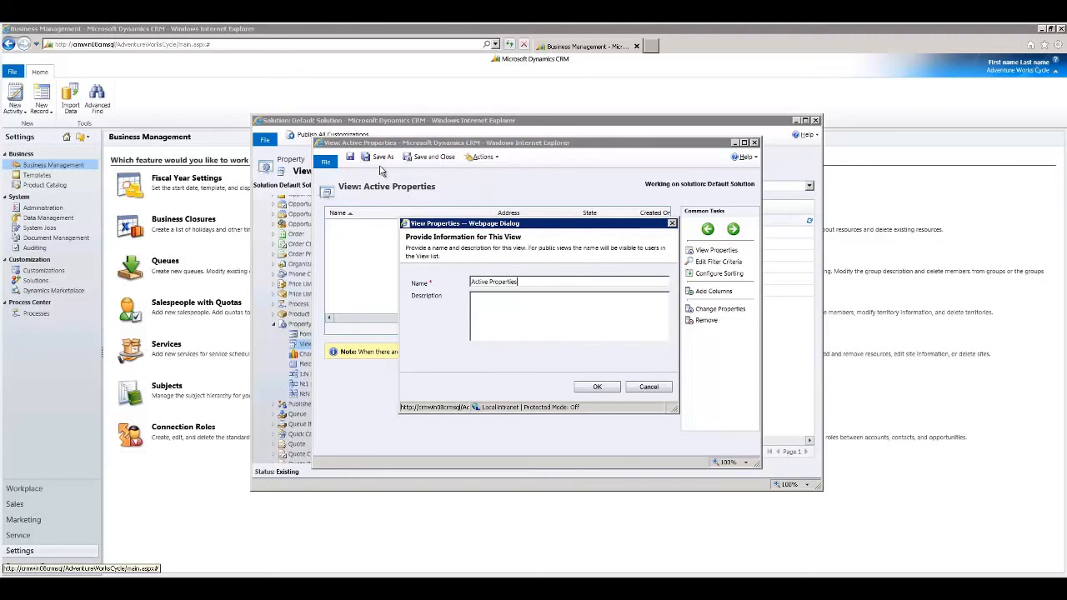
type("in ND")
left_click(597, 387)
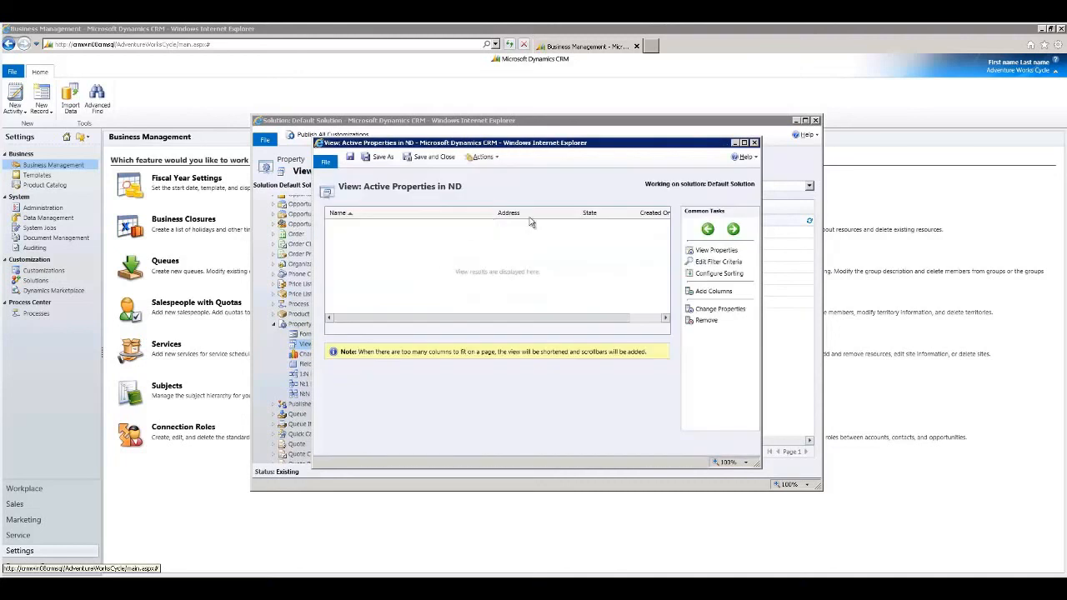
- Add a filter condition to Active Properties in ND so that State equals ND
left_click(713, 263)
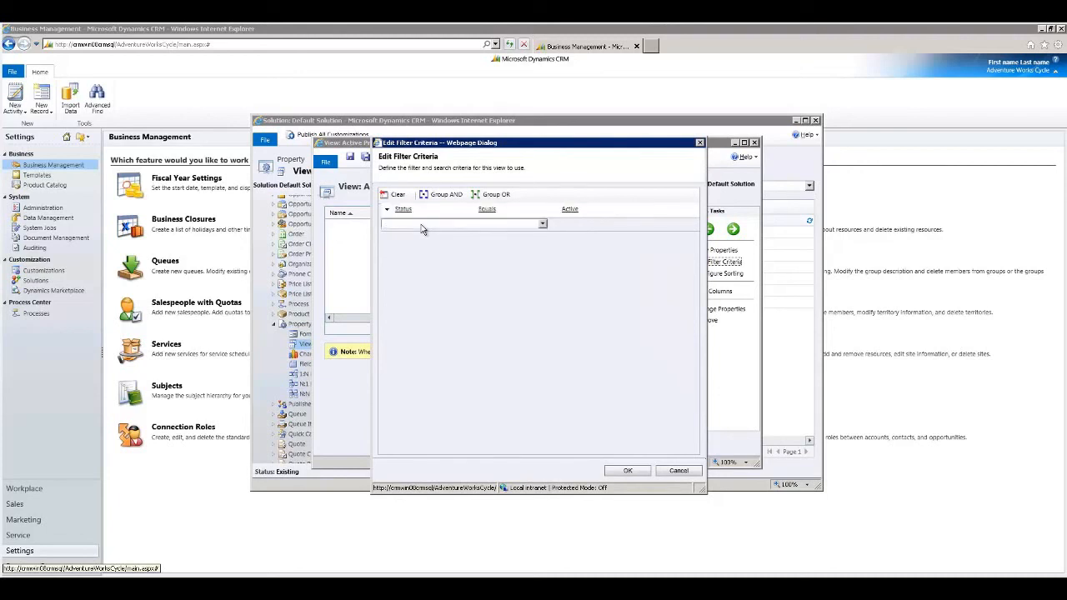
left_click(421, 224)
left_click(415, 340)
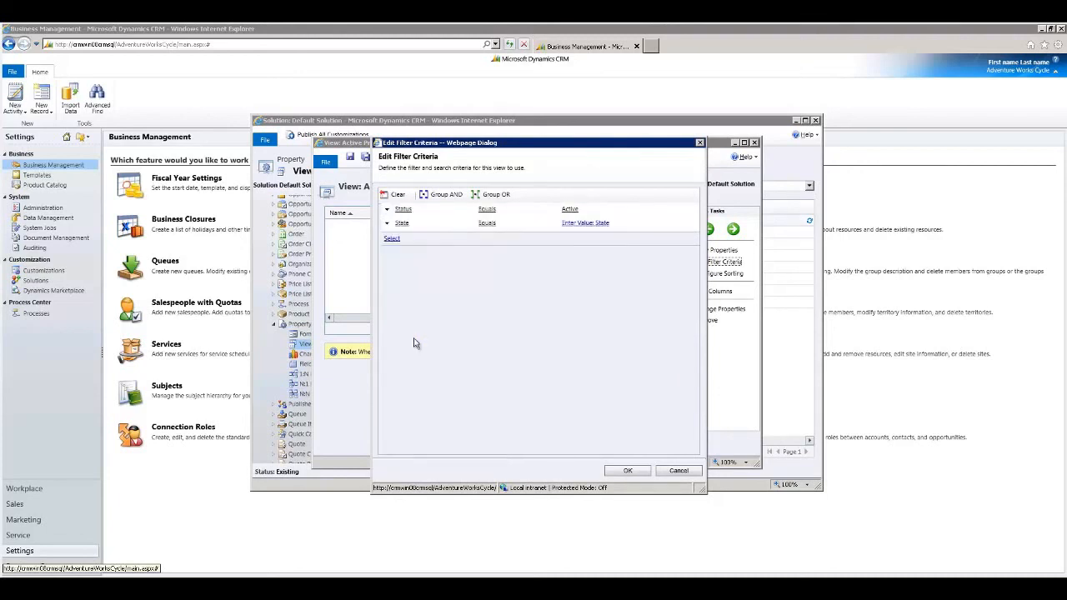
left_click(596, 223)
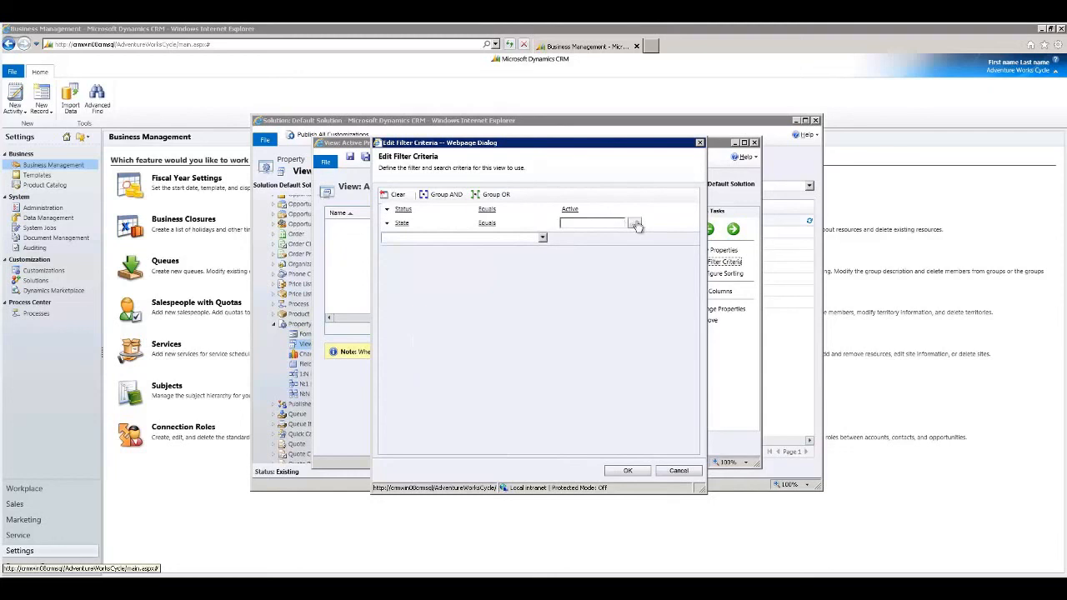
left_click(635, 226)
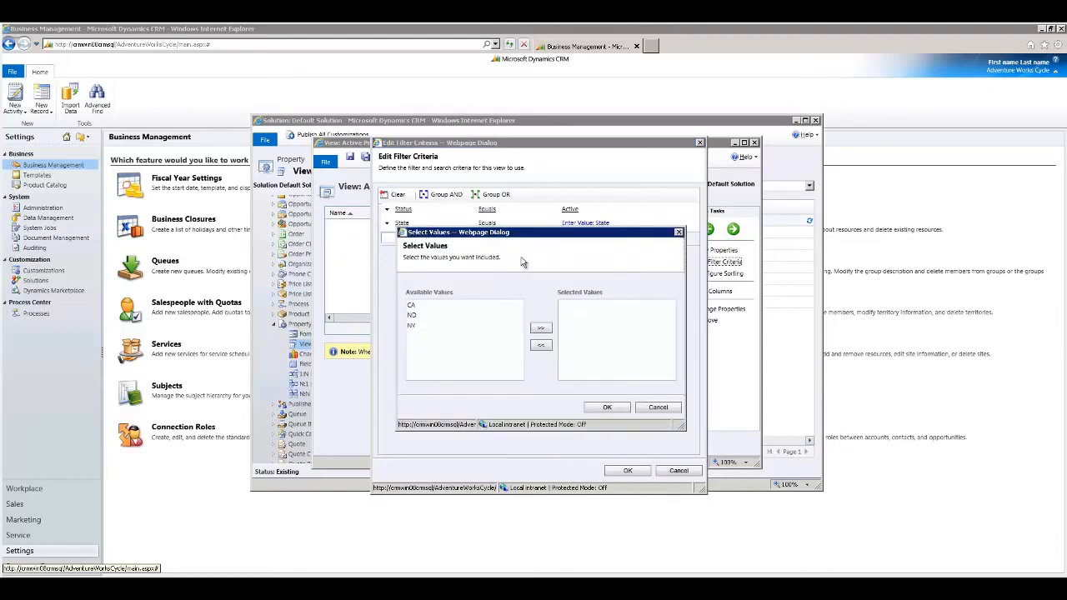
left_click(412, 319)
left_click(541, 328)
left_click(607, 407)
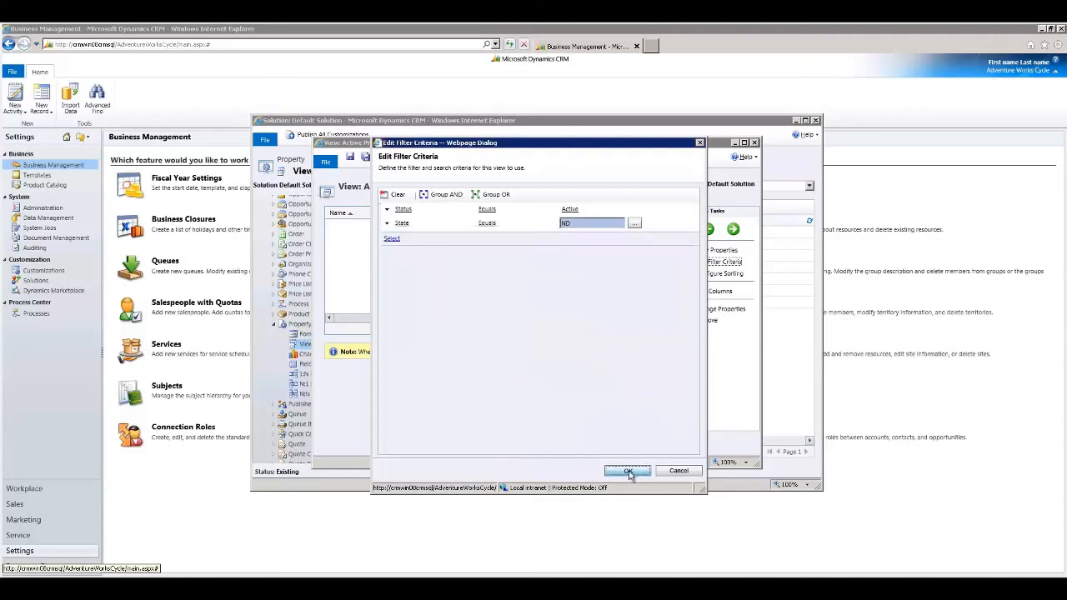
left_click(627, 470)
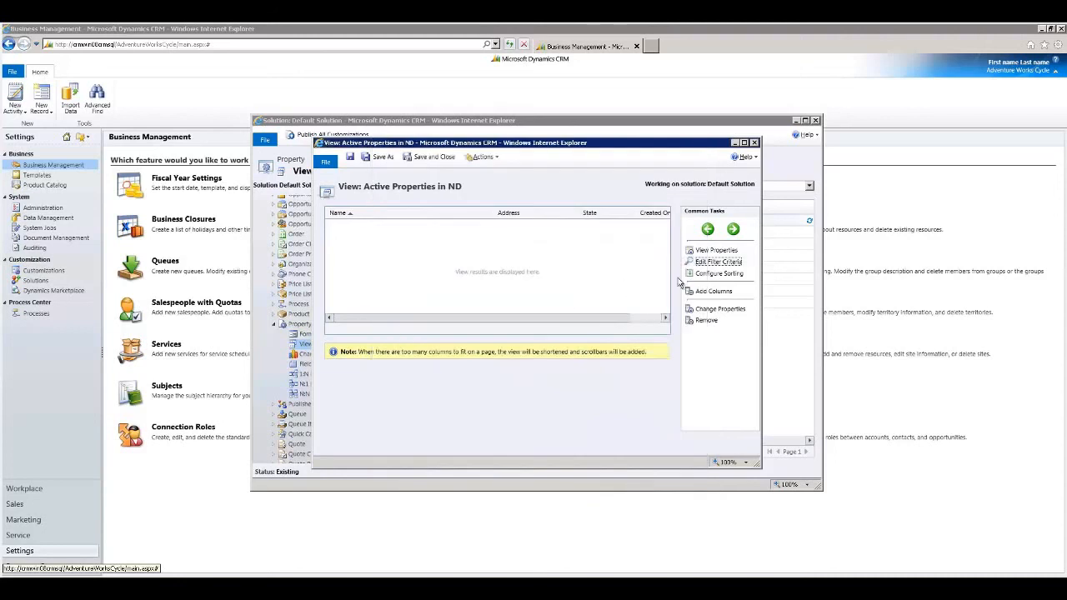
- Accept ascending sorting by Name for Active Properties in ND, then save and close the view
left_click(714, 275)
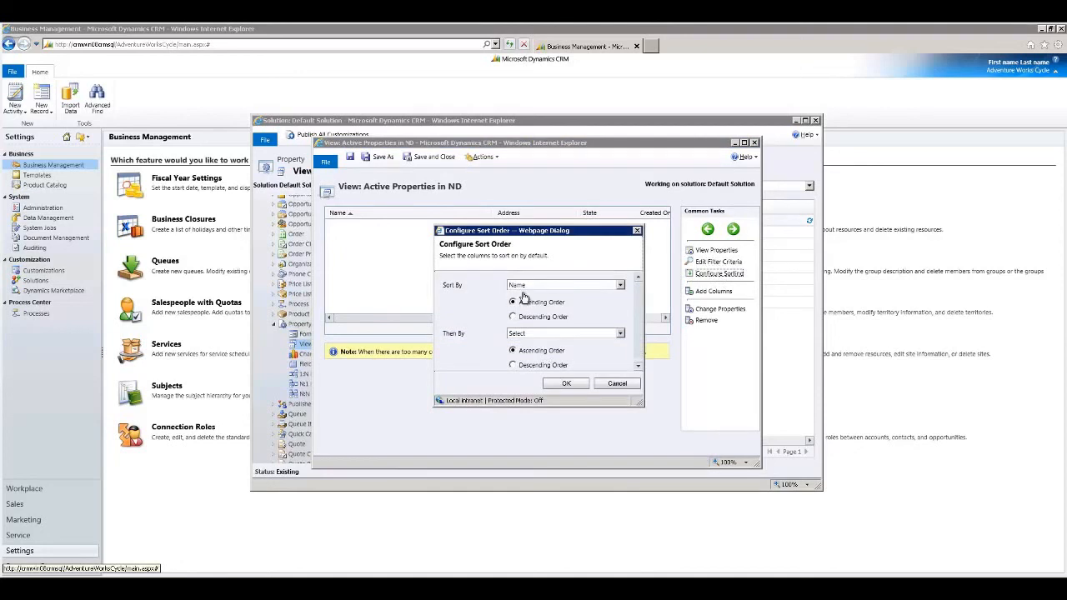
left_click(566, 386)
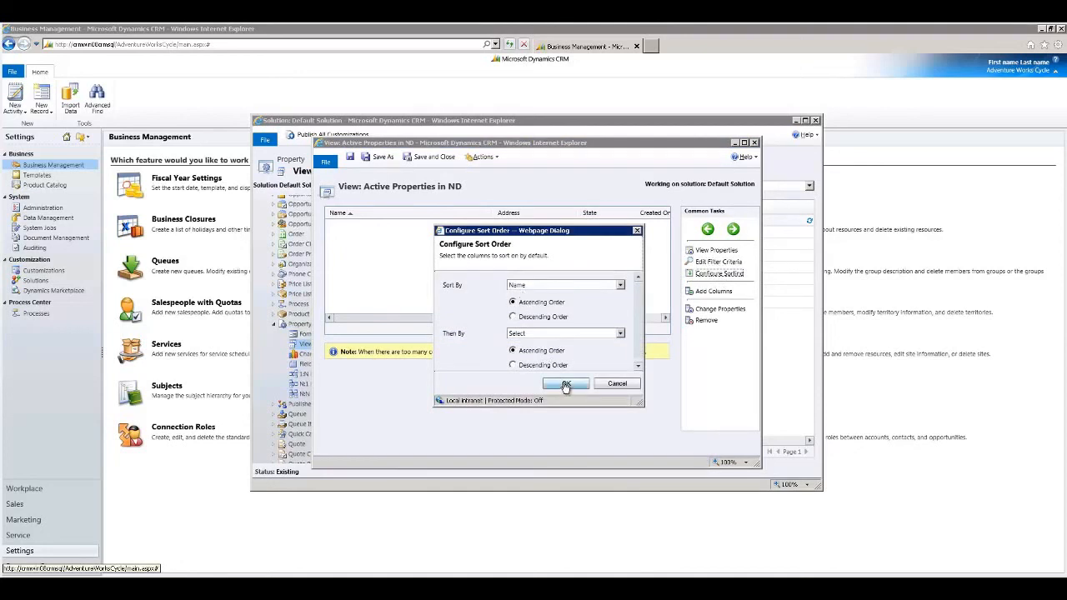
left_click(421, 157)
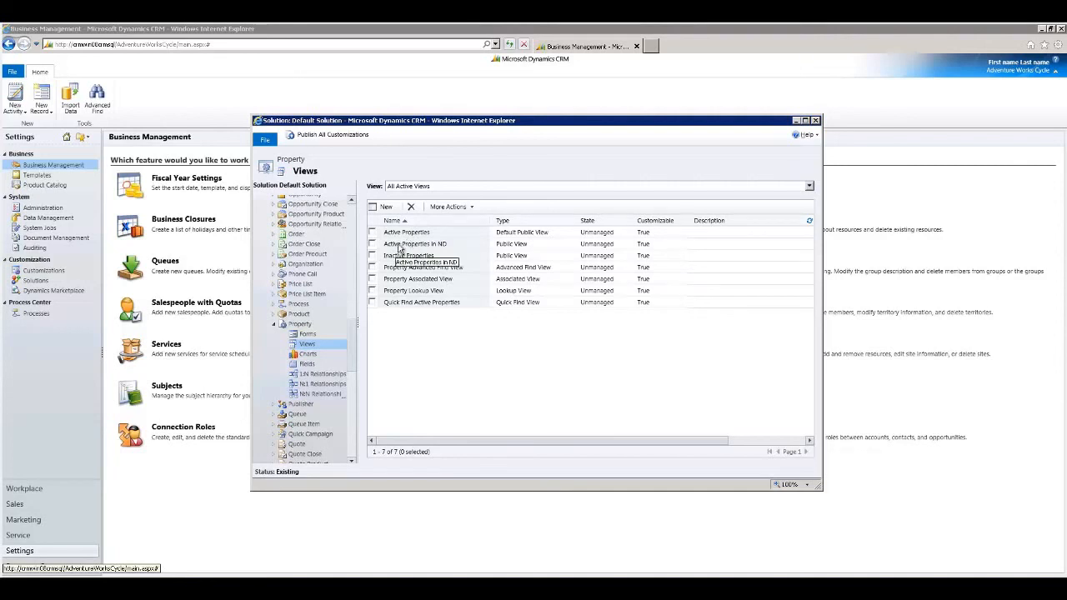
- Create a Property chart with the Name field as Count:All series and State as the horizontal category
left_click(307, 355)
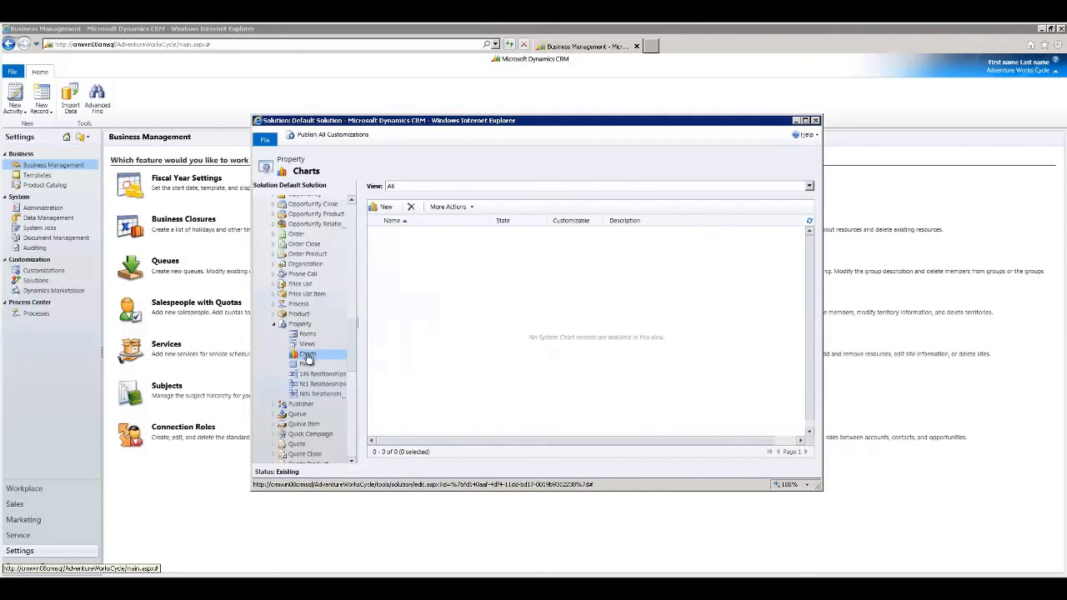
left_click(387, 208)
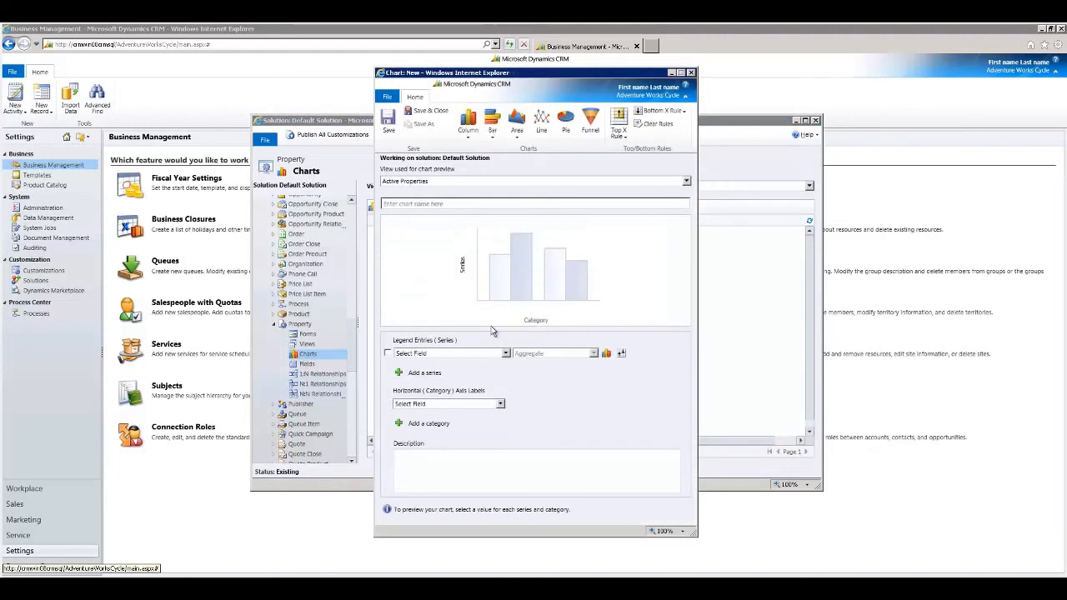
left_click(506, 354)
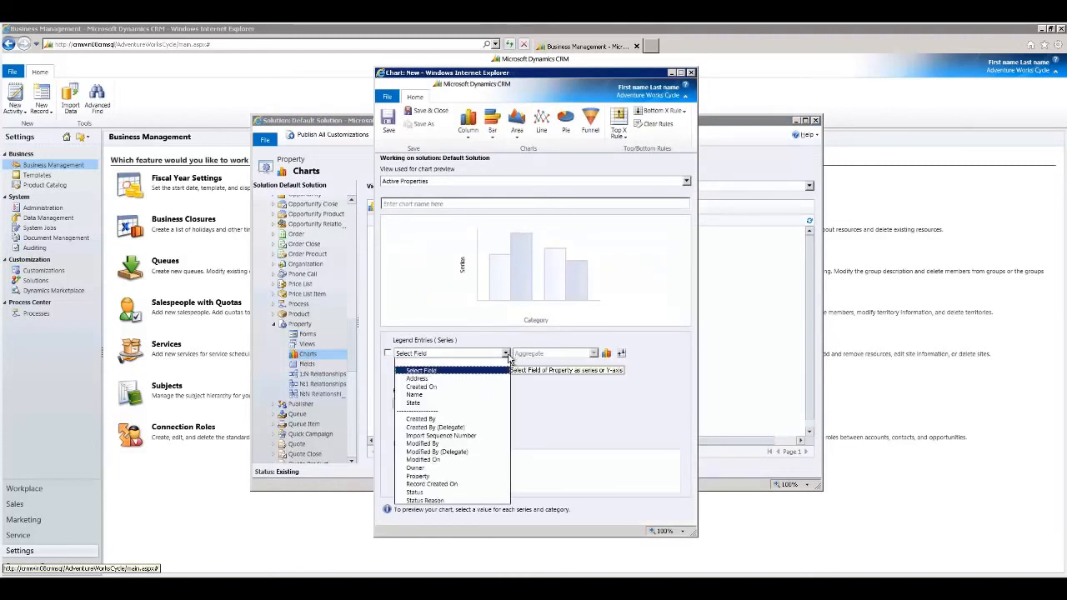
left_click(457, 395)
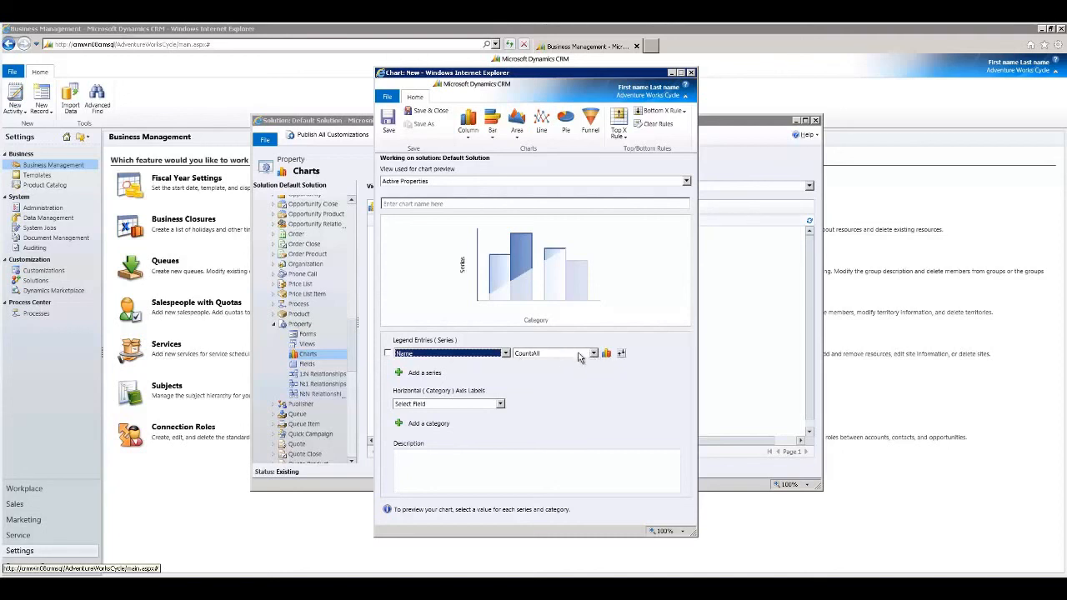
left_click(499, 403)
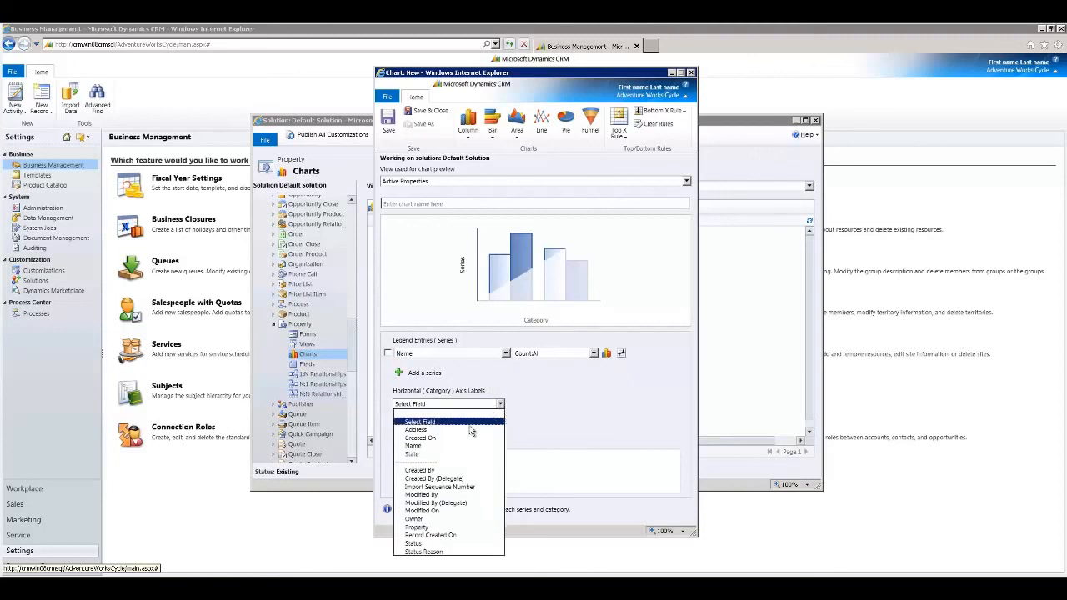
left_click(441, 454)
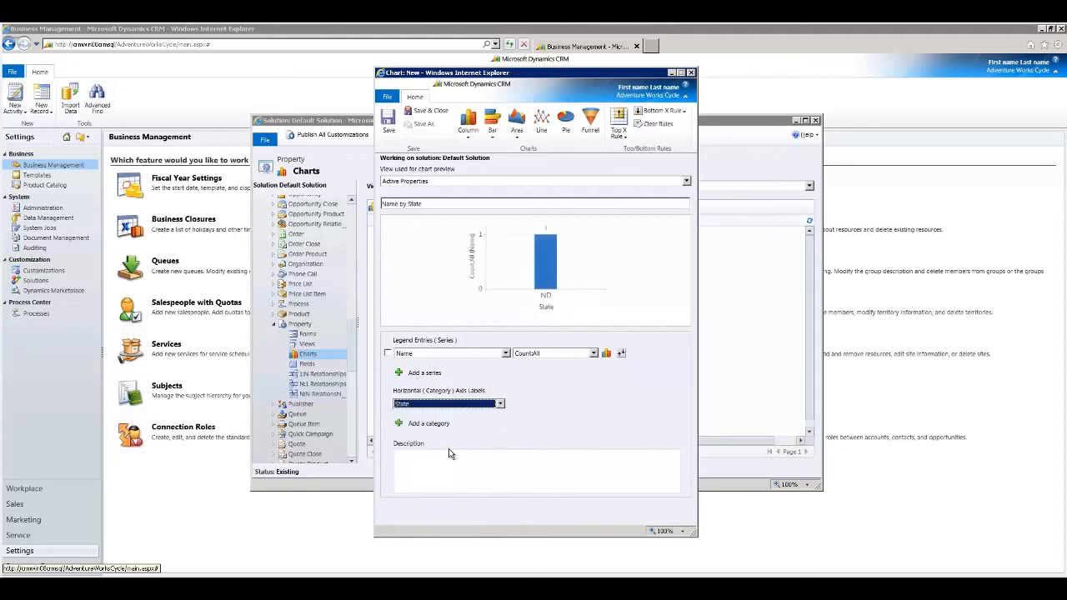
- Change the Name by State chart to a plain bar chart, then save and close it
mouse_move(549, 288)
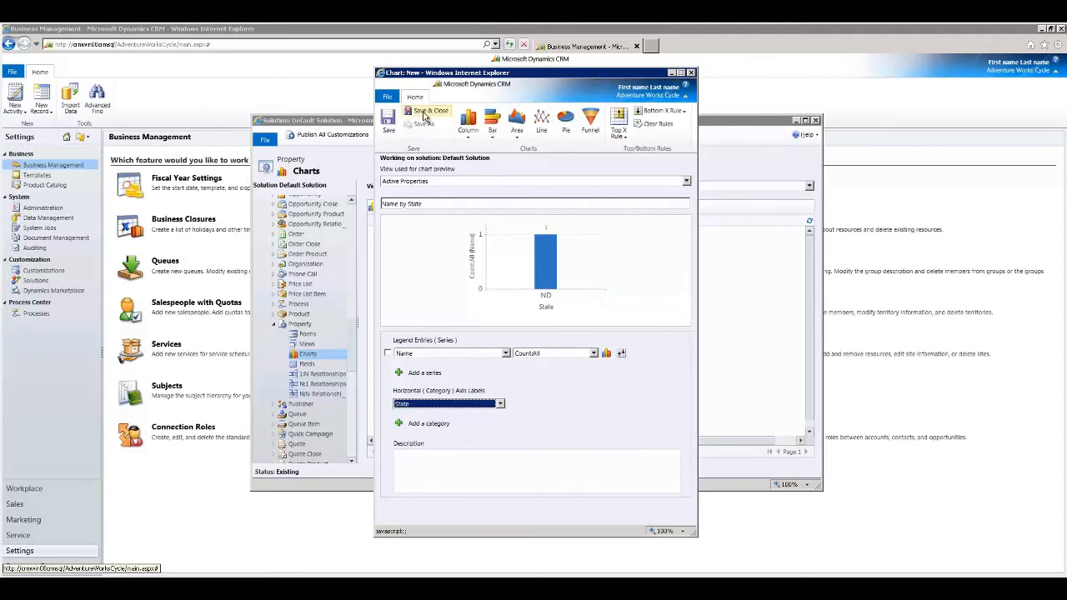
left_click(492, 124)
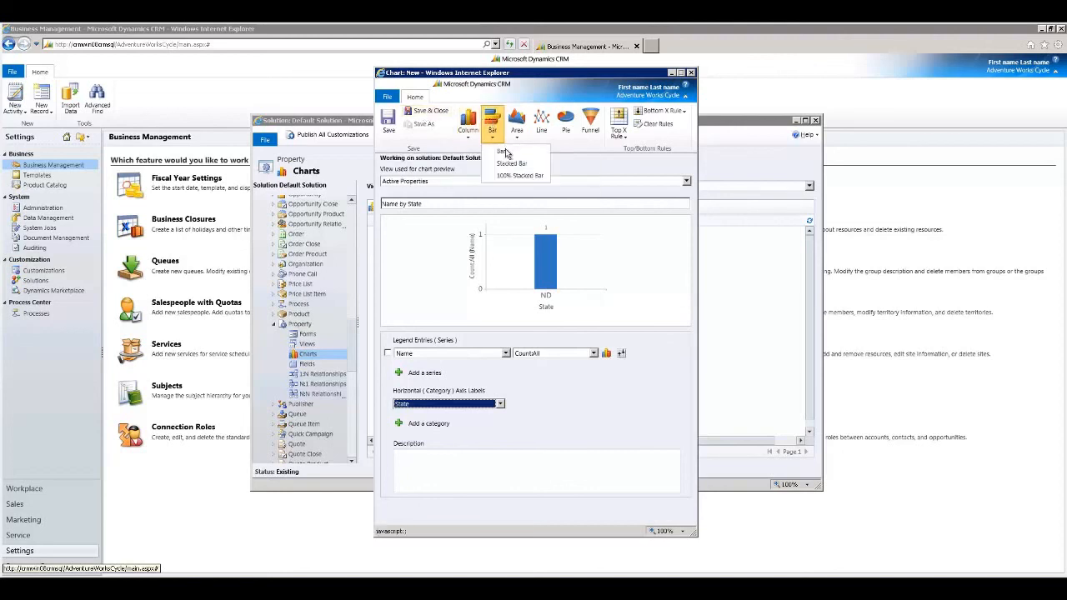
left_click(503, 151)
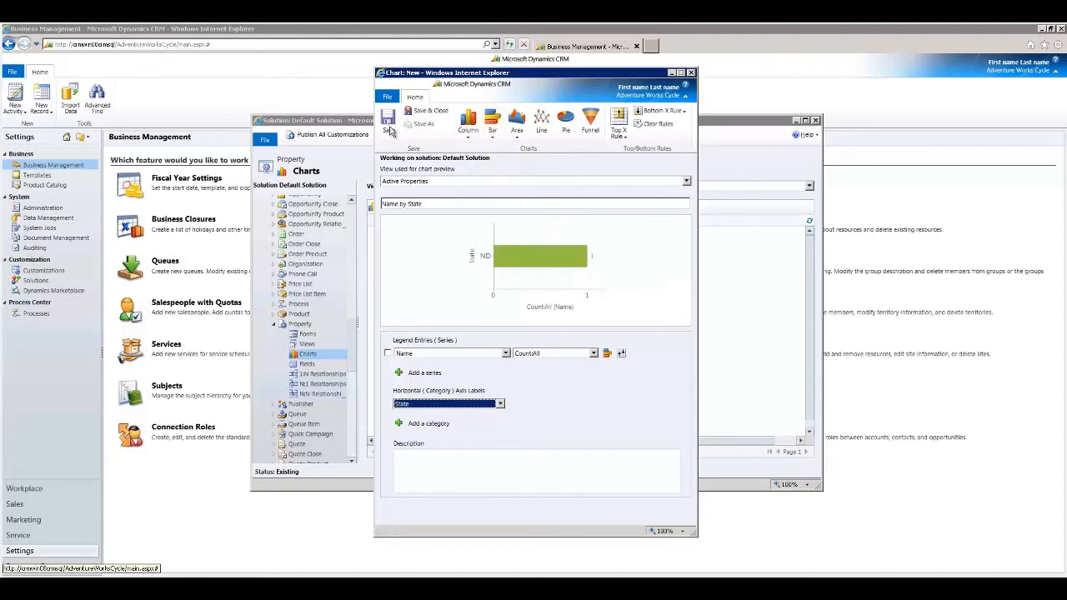
left_click(417, 115)
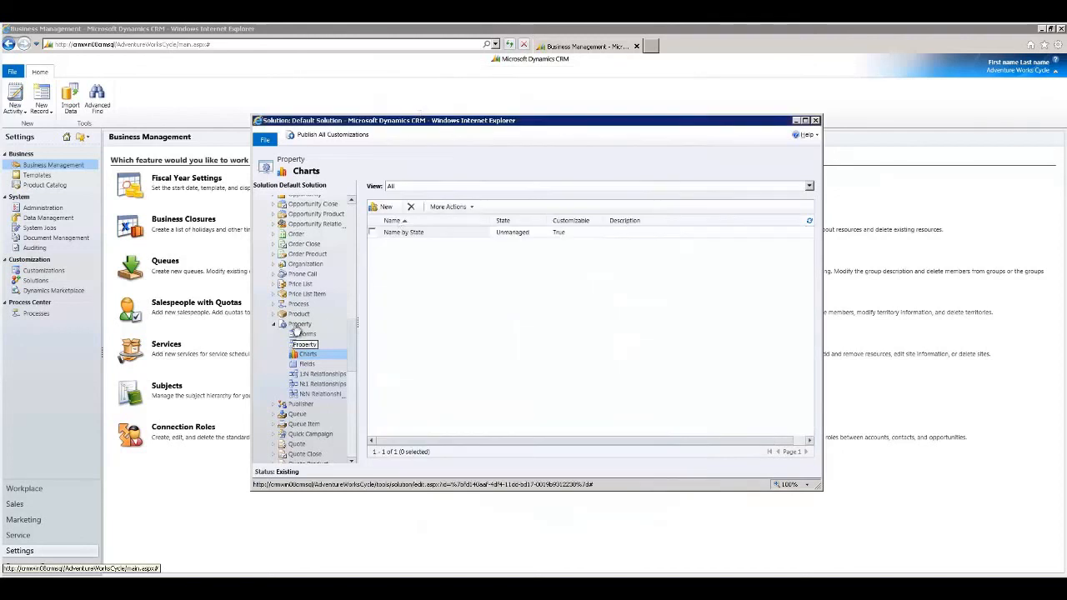
- Publish the Property entity's changes and show the chart beside the Properties list in Sales
left_click(298, 324)
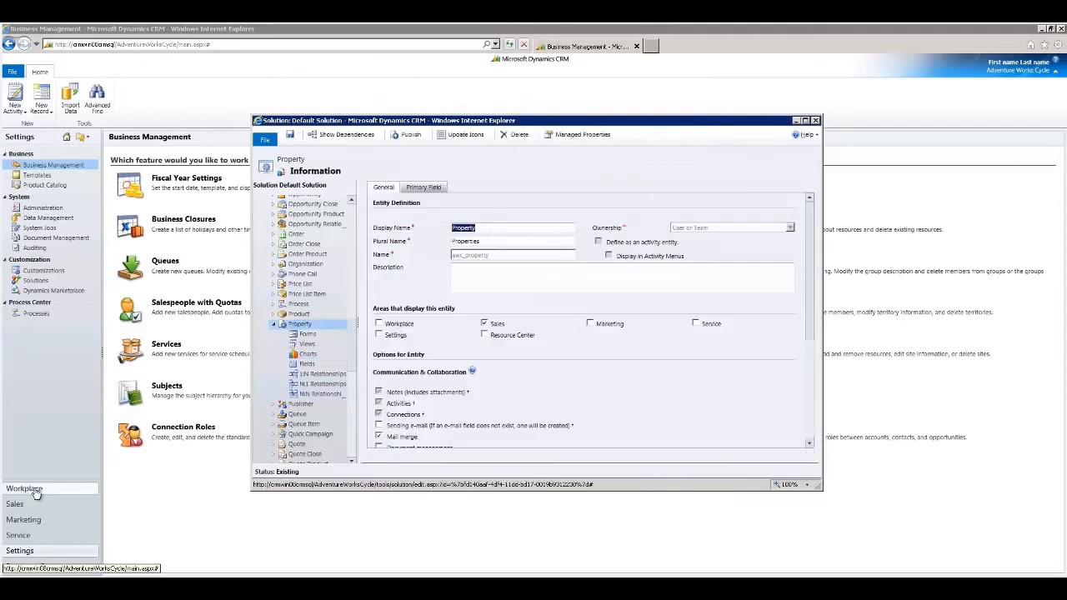
left_click(36, 505)
left_click(37, 505)
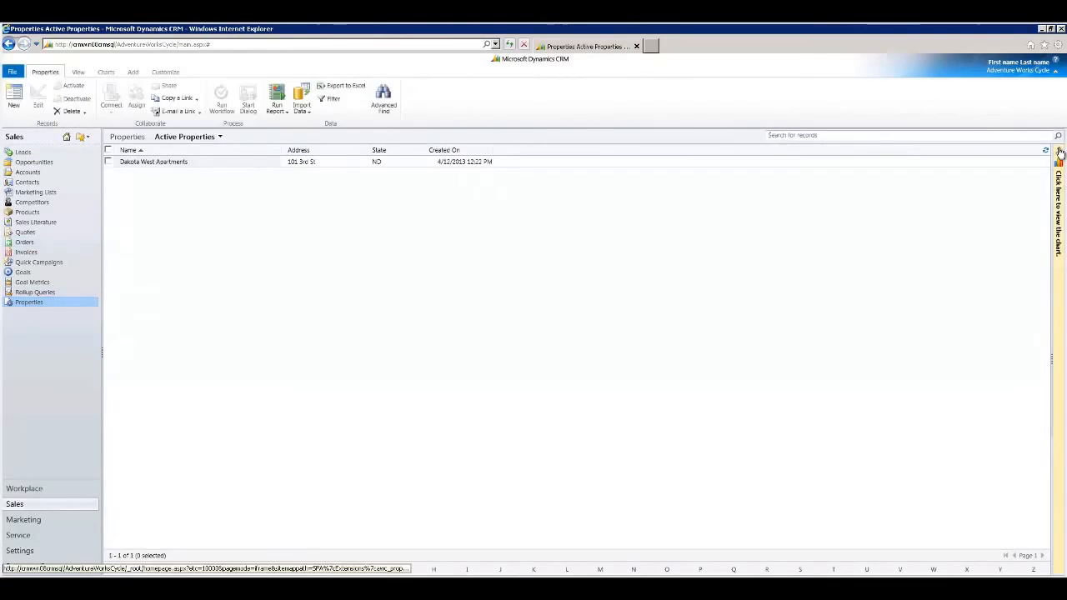
left_click(1060, 153)
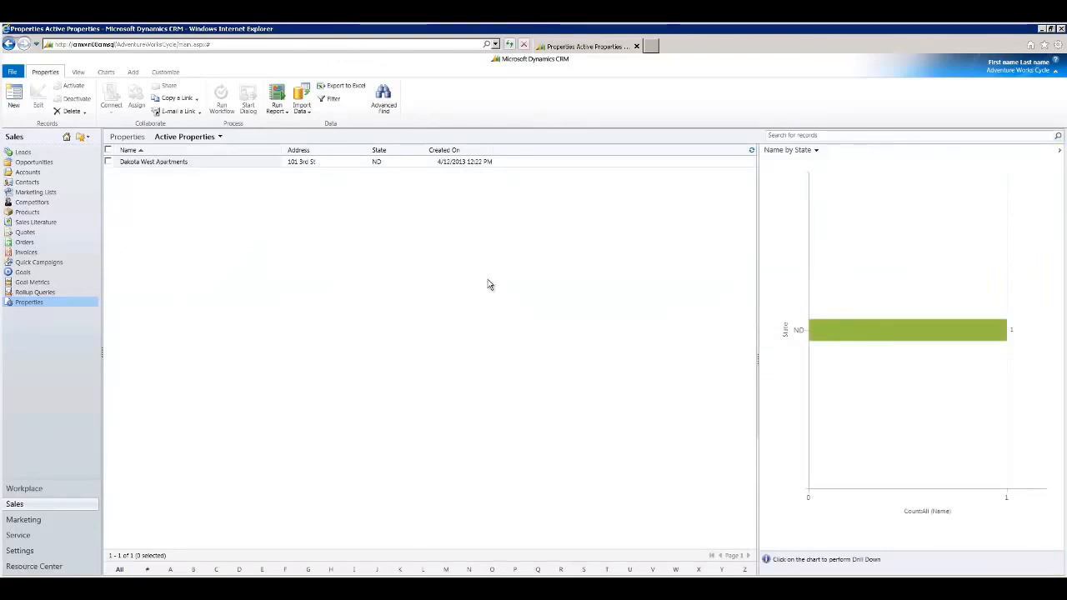
- Create a property record named demo Apartment with address 111 and state CA, then save and close it
left_click(14, 97)
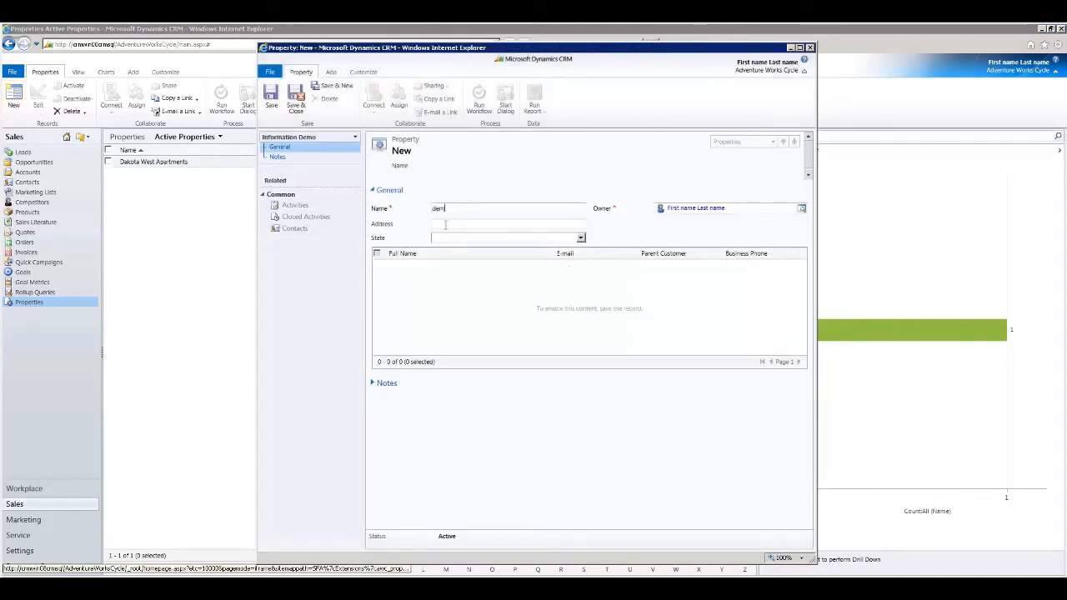
type("demo Apartment")
left_click(296, 105)
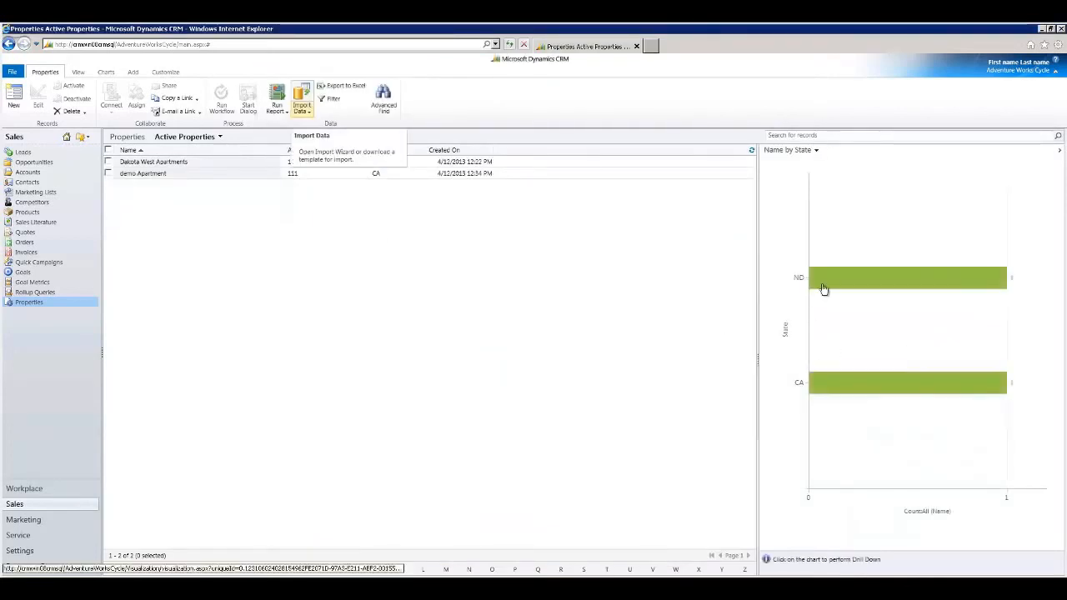
- Filter the Properties list through the chart's CA bar, and then through its ND bar
mouse_move(853, 285)
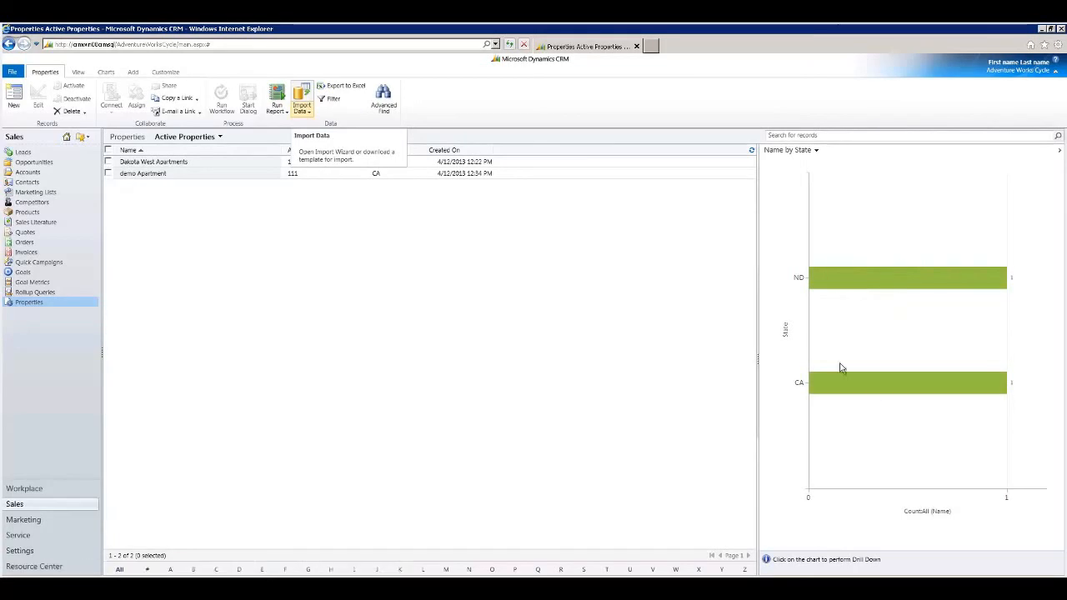
mouse_move(879, 388)
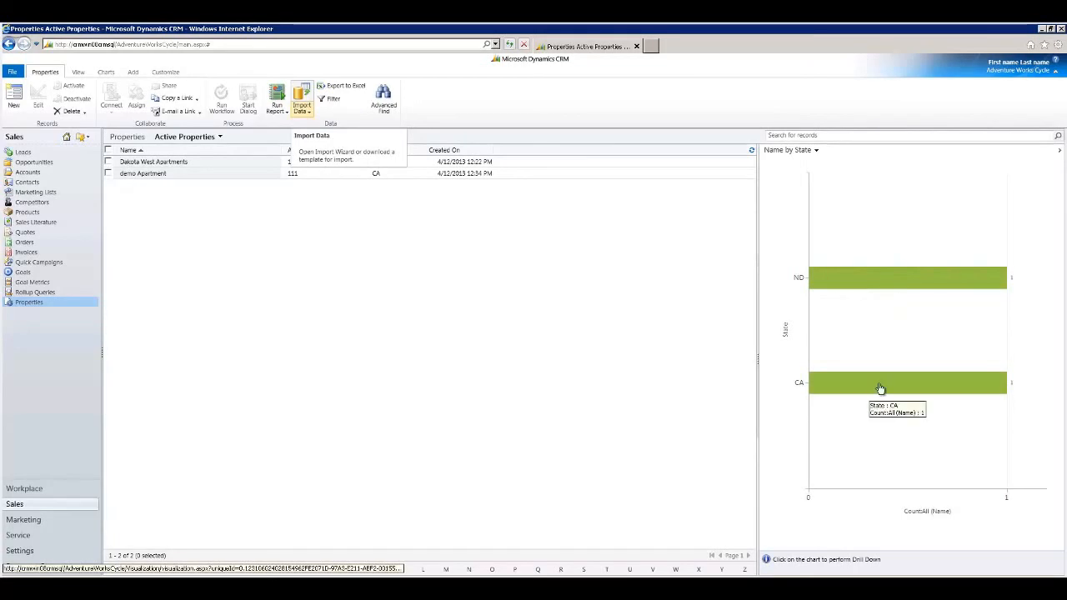
left_click(872, 384)
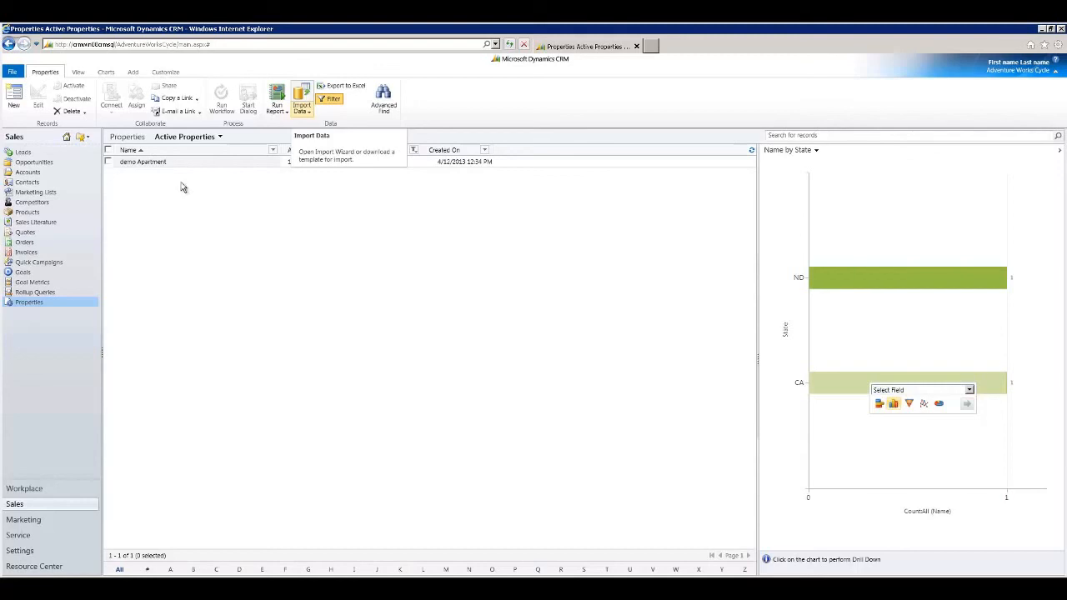
left_click(846, 282)
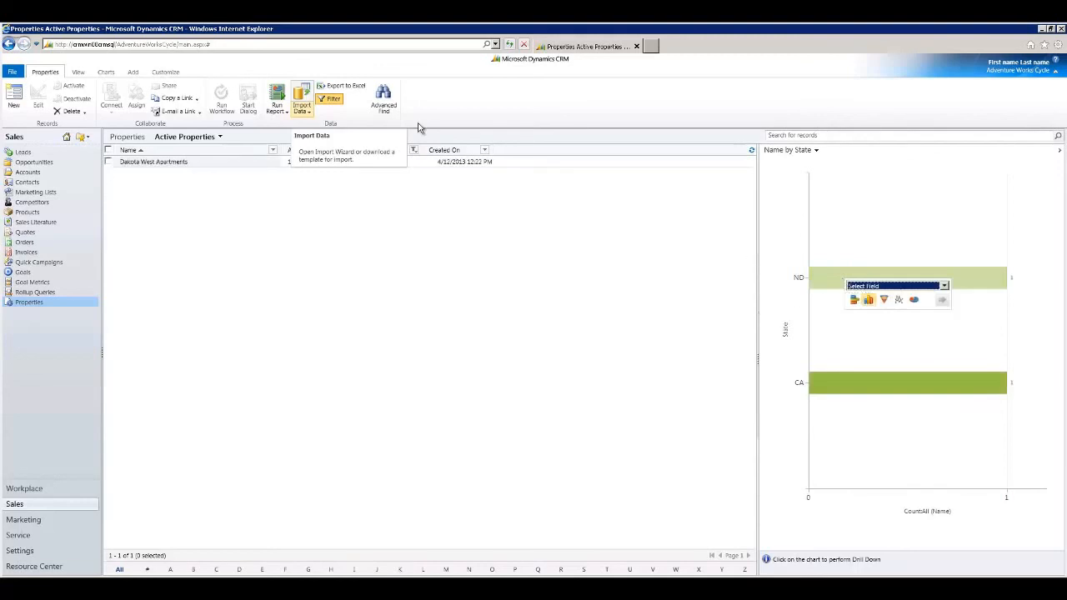